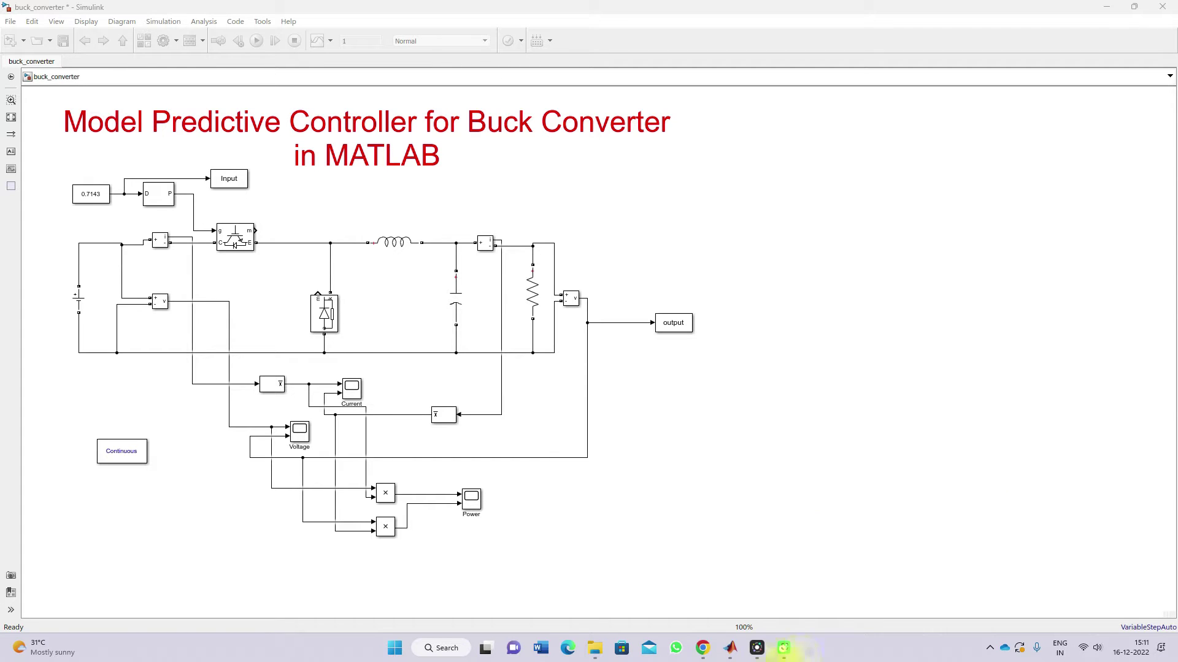
# Step: Switch to MATLAB, open the Design_Buck.m script and enlarge the editor area to show all its lines
pyautogui.moveTo(732, 652)
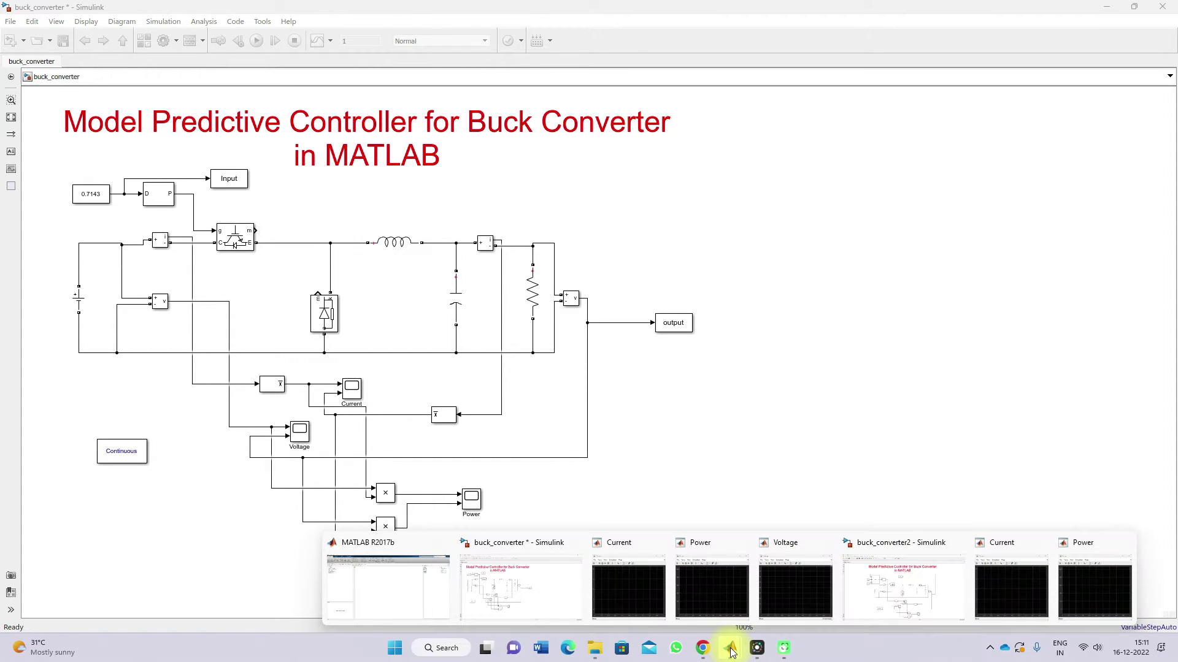
pyautogui.click(377, 591)
pyautogui.doubleClick(58, 167)
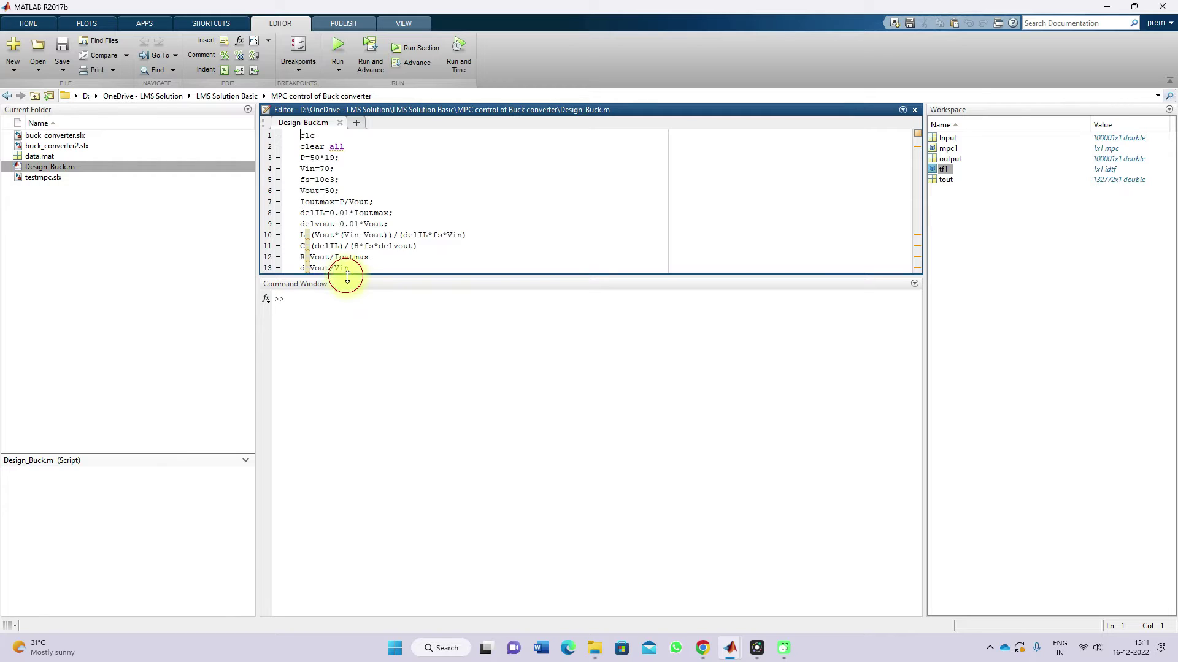
pyautogui.moveTo(345, 276); pyautogui.dragTo(351, 300)
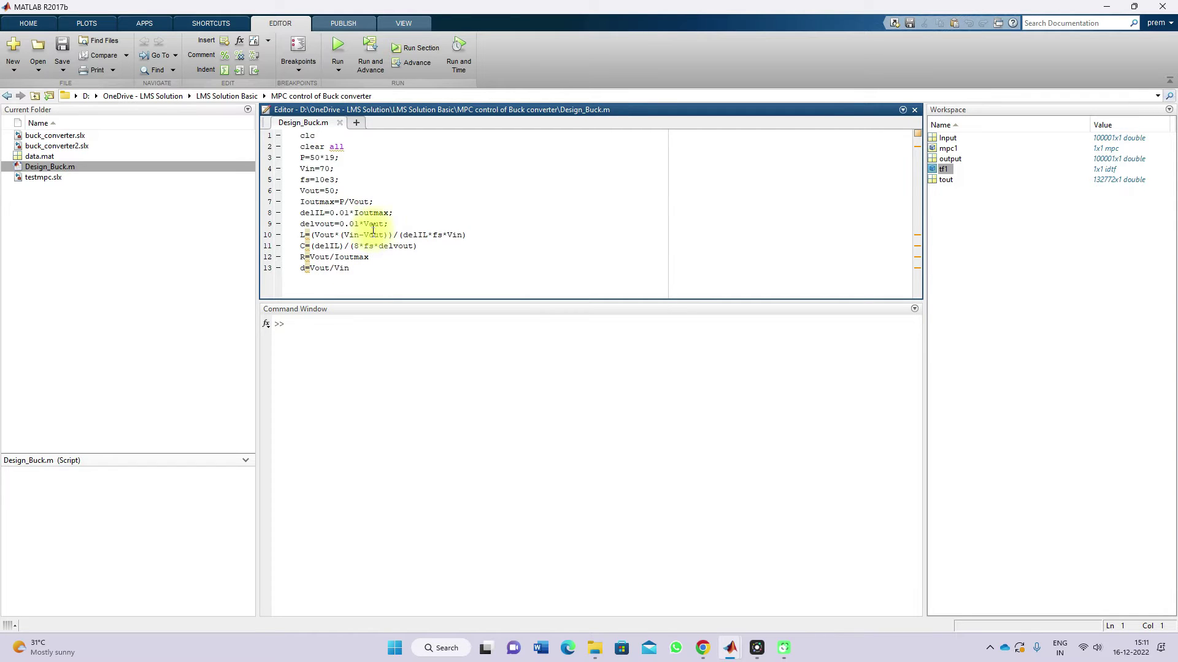
# Step: Review the design inputs, ripple limits and the L, C, R and duty-cycle formulas in the script, marking each line with temporary ticks
pyautogui.press('F9')
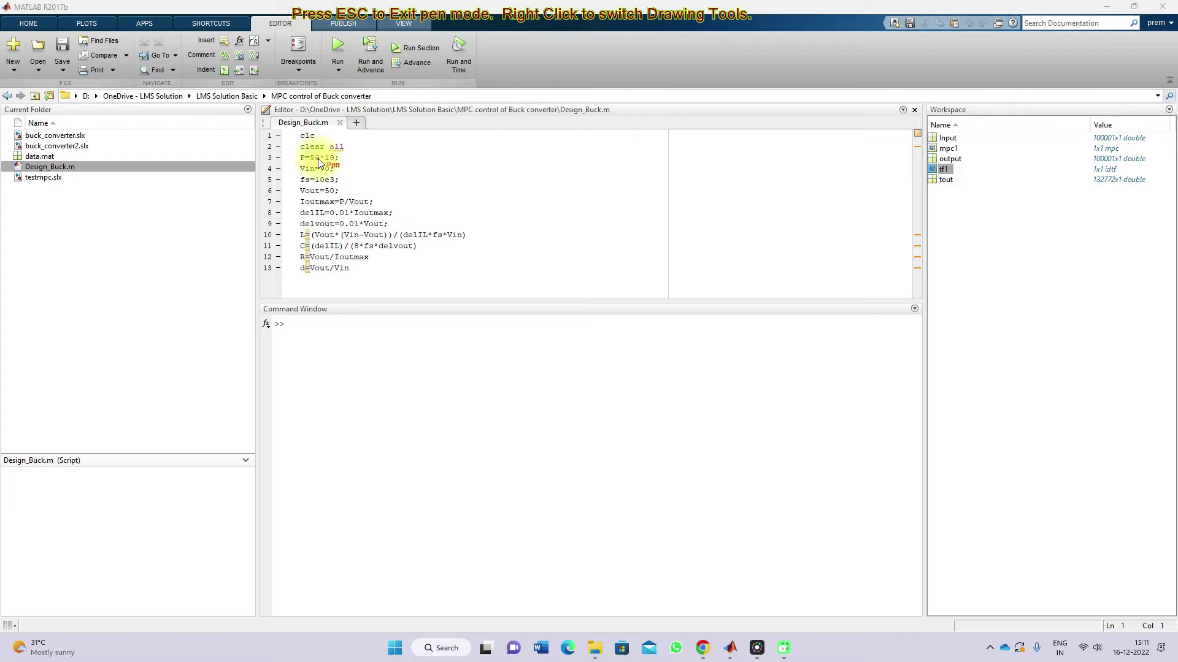
pyautogui.moveTo(341, 154)
pyautogui.mouseDown()
pyautogui.moveTo(356, 149)
pyautogui.moveTo(345, 184)
pyautogui.moveTo(362, 172)
pyautogui.moveTo(349, 195)
pyautogui.moveTo(361, 188)
pyautogui.mouseUp()
pyautogui.click(378, 198)
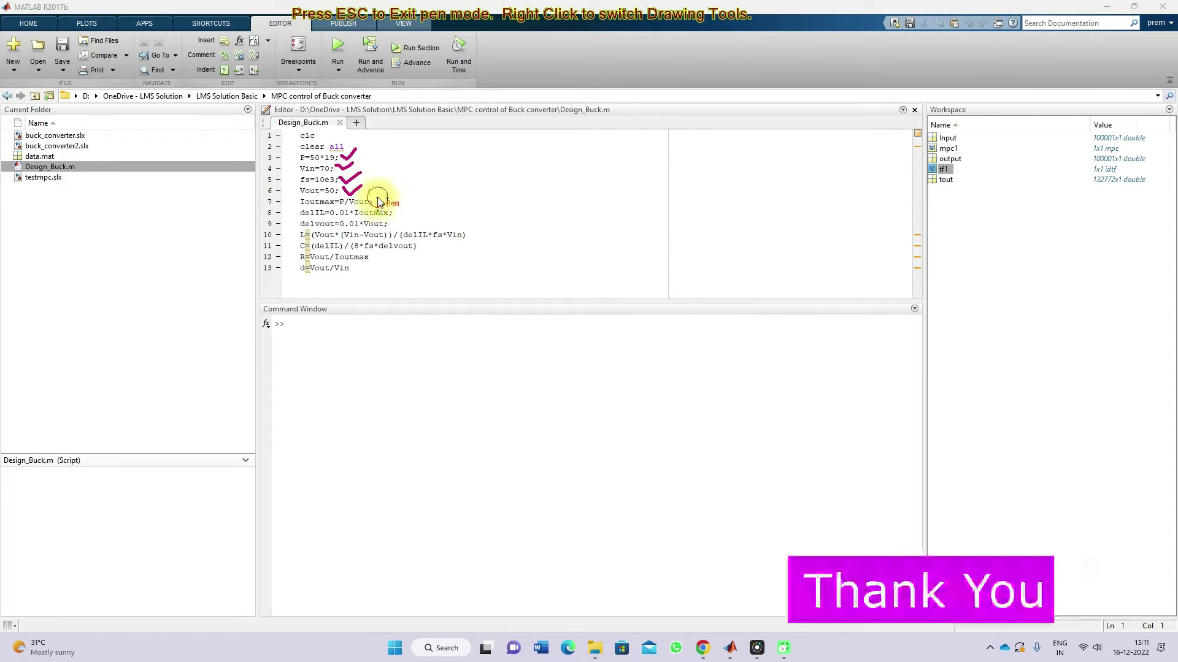
pyautogui.moveTo(391, 214); pyautogui.dragTo(398, 204)
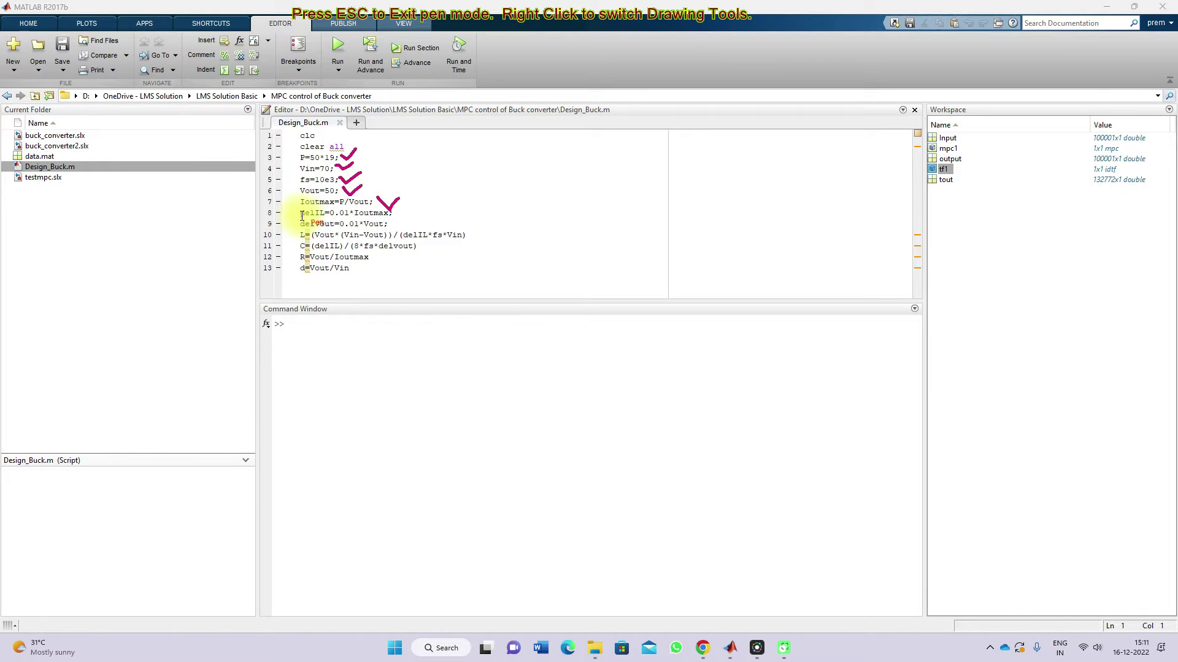
pyautogui.moveTo(291, 215); pyautogui.dragTo(310, 214)
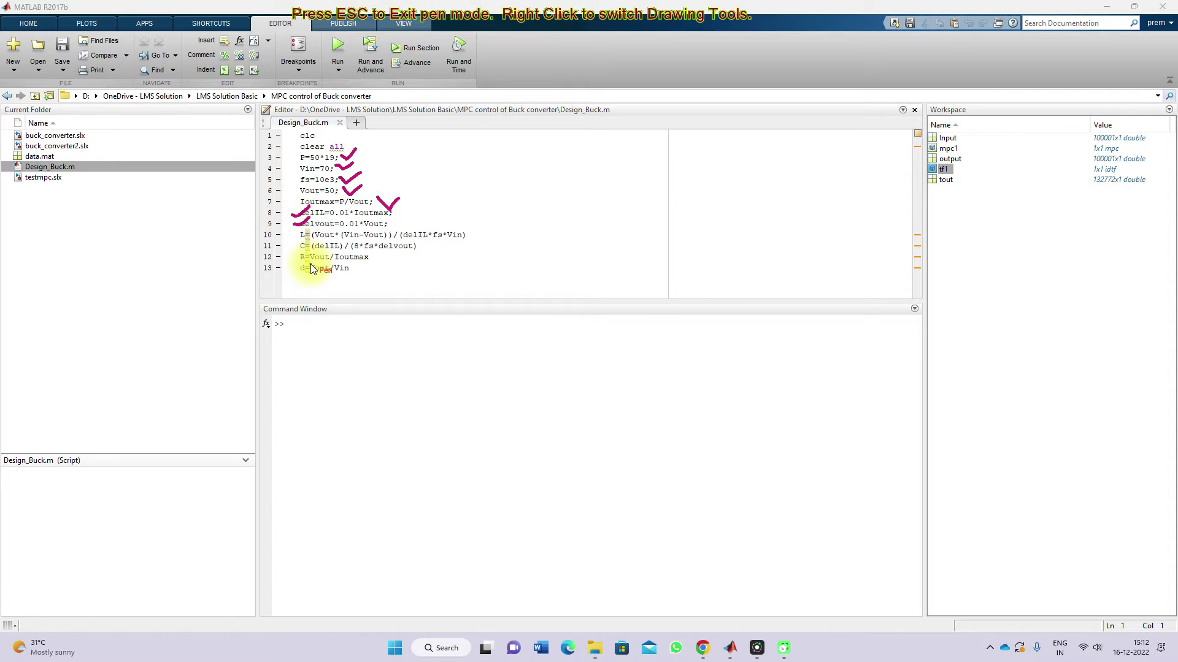
pyautogui.moveTo(468, 238); pyautogui.dragTo(487, 228)
pyautogui.moveTo(416, 247); pyautogui.dragTo(448, 236)
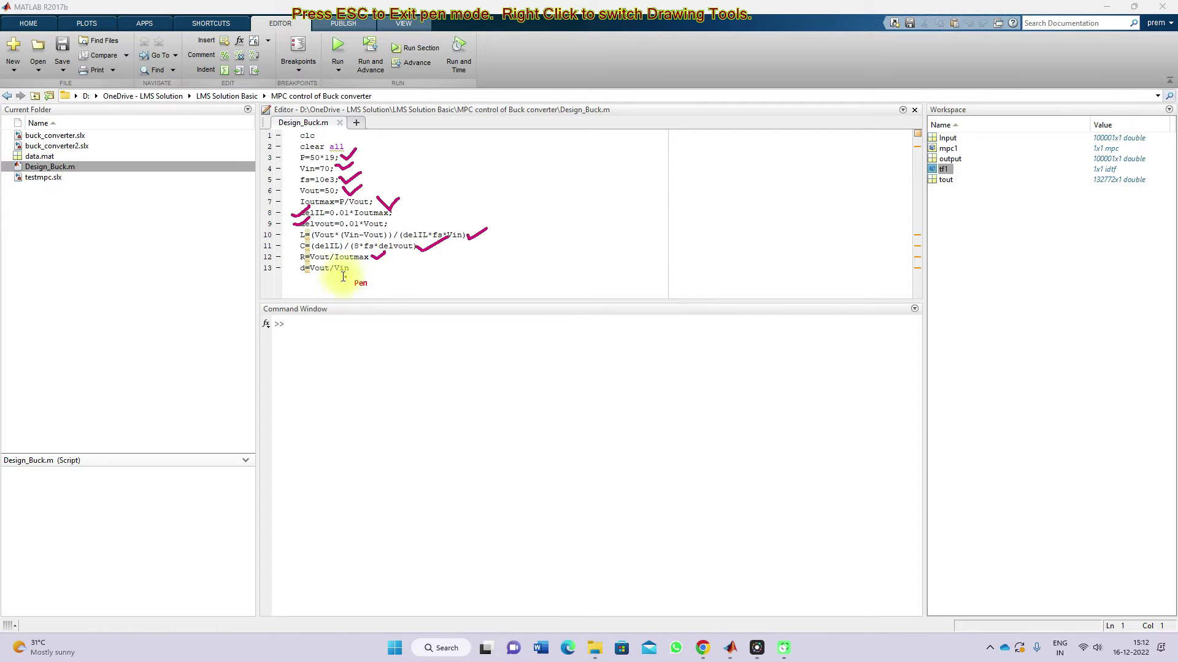
pyautogui.moveTo(348, 269); pyautogui.dragTo(364, 268)
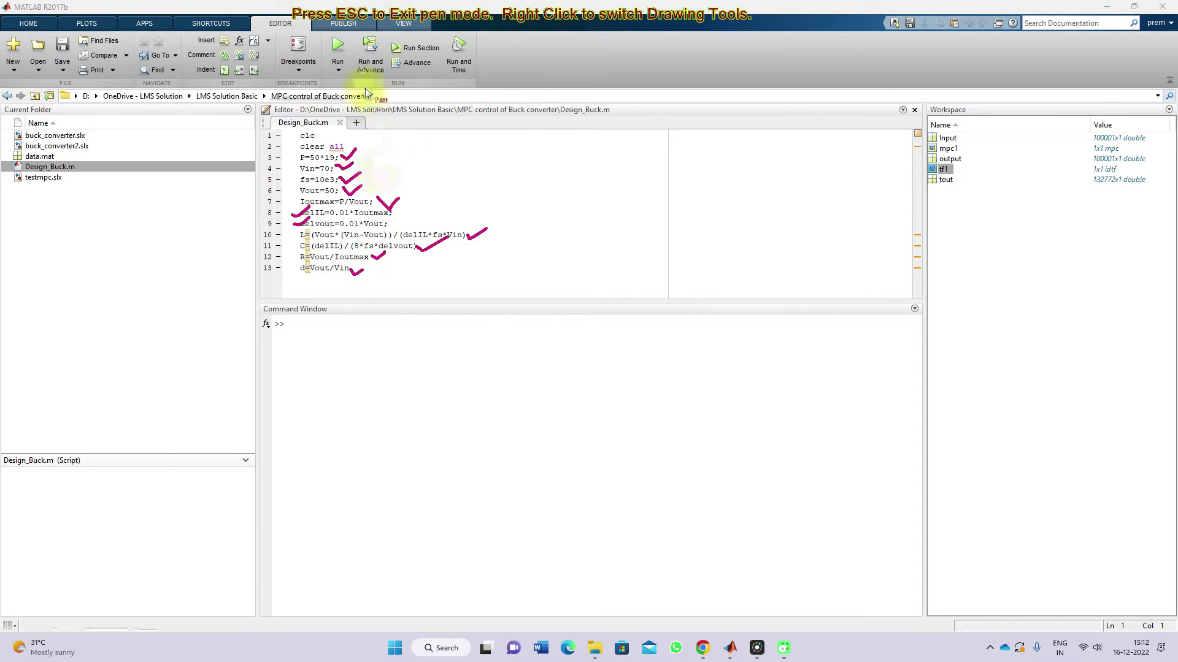
pyautogui.press('Escape')
# Step: Run the Design_Buck script and highlight the computed L, C and R values in the Command Window
pyautogui.click(337, 46)
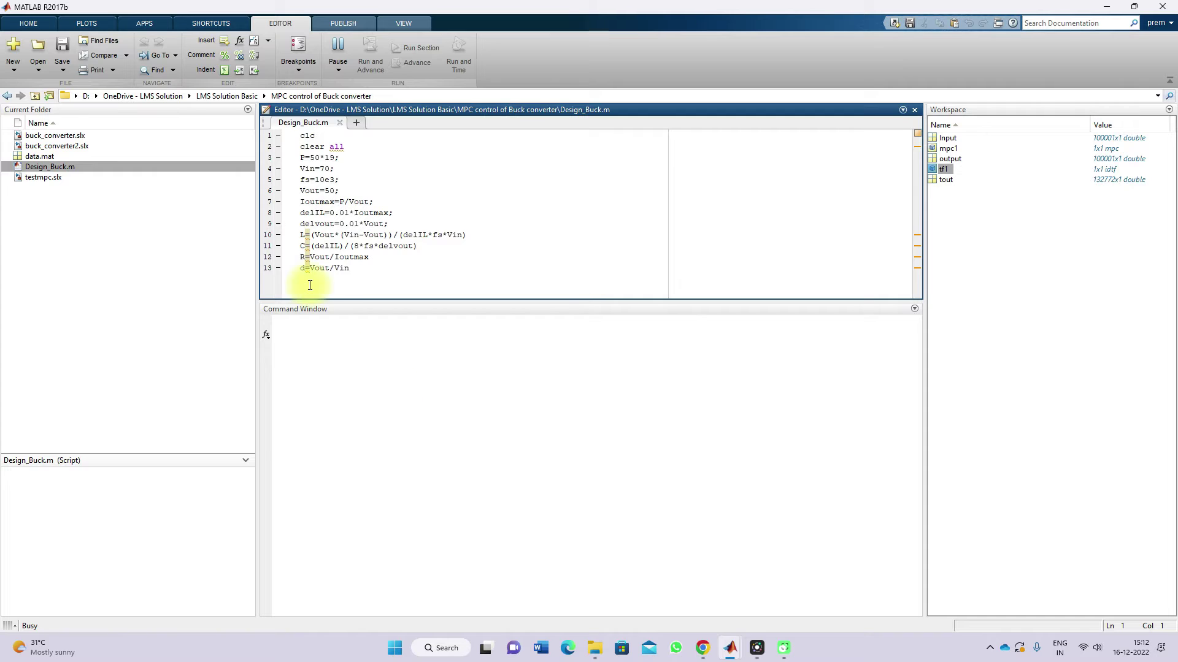
pyautogui.moveTo(322, 300); pyautogui.dragTo(326, 280)
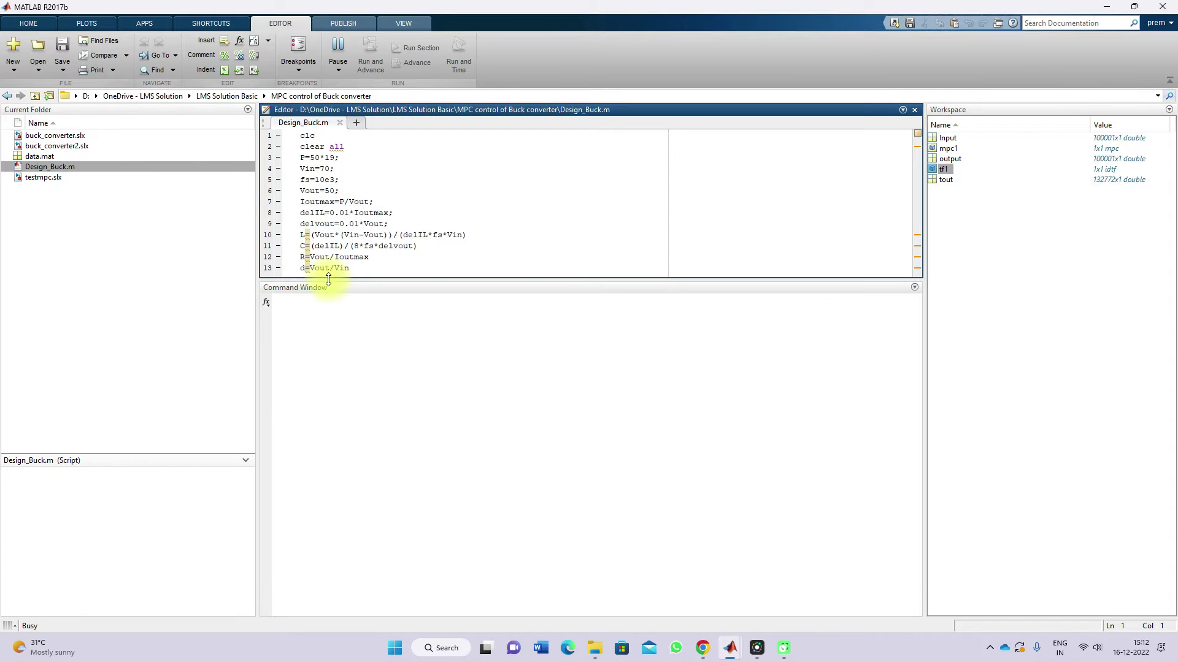
pyautogui.doubleClick(307, 335)
pyautogui.moveTo(289, 390); pyautogui.dragTo(338, 392)
pyautogui.moveTo(289, 446); pyautogui.dragTo(324, 451)
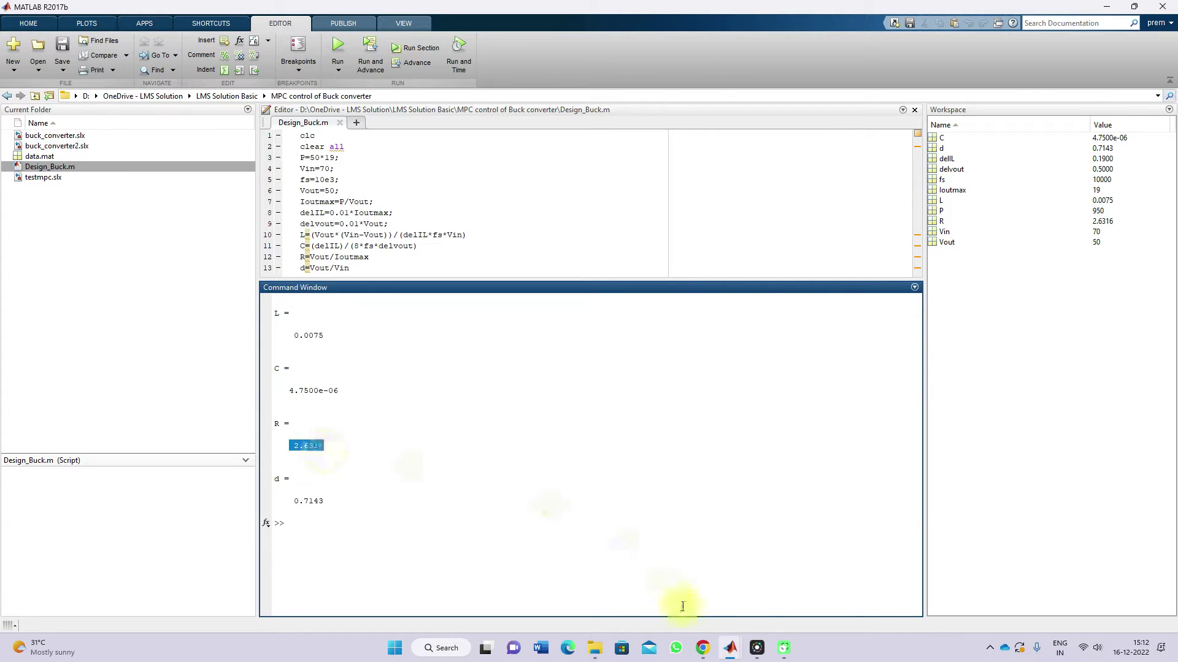
# Step: Switch to the buck_converter Simulink model and select the converter's power circuit from the DC source to the load
pyautogui.moveTo(727, 646)
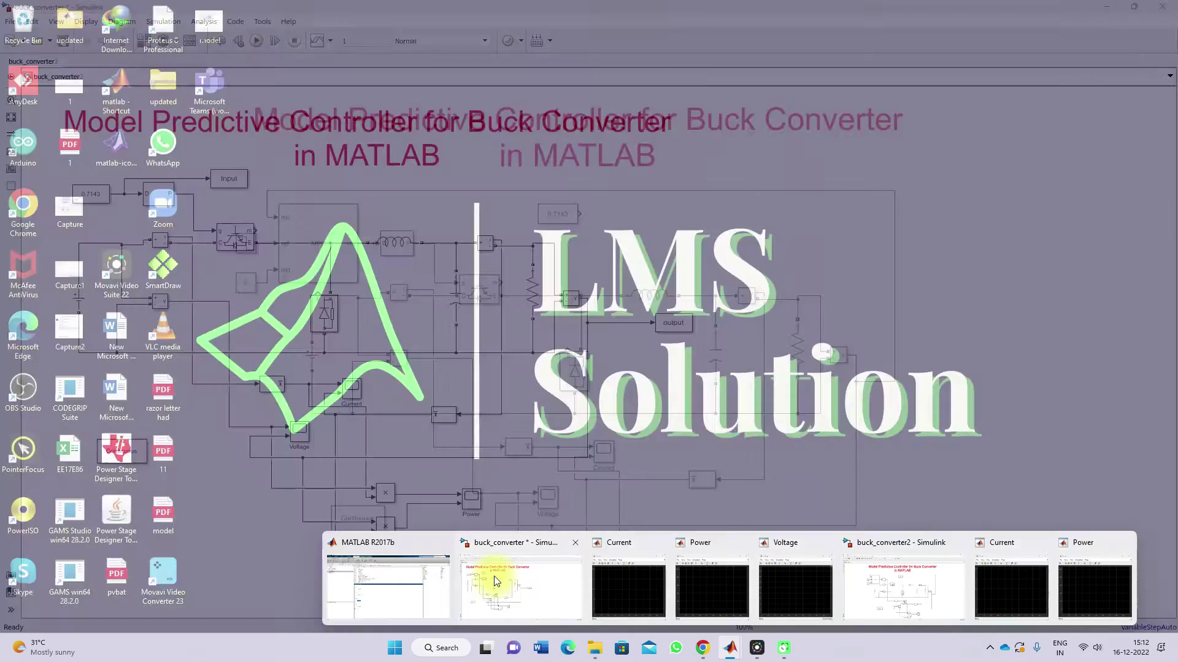
pyautogui.moveTo(473, 573)
pyautogui.click(513, 570)
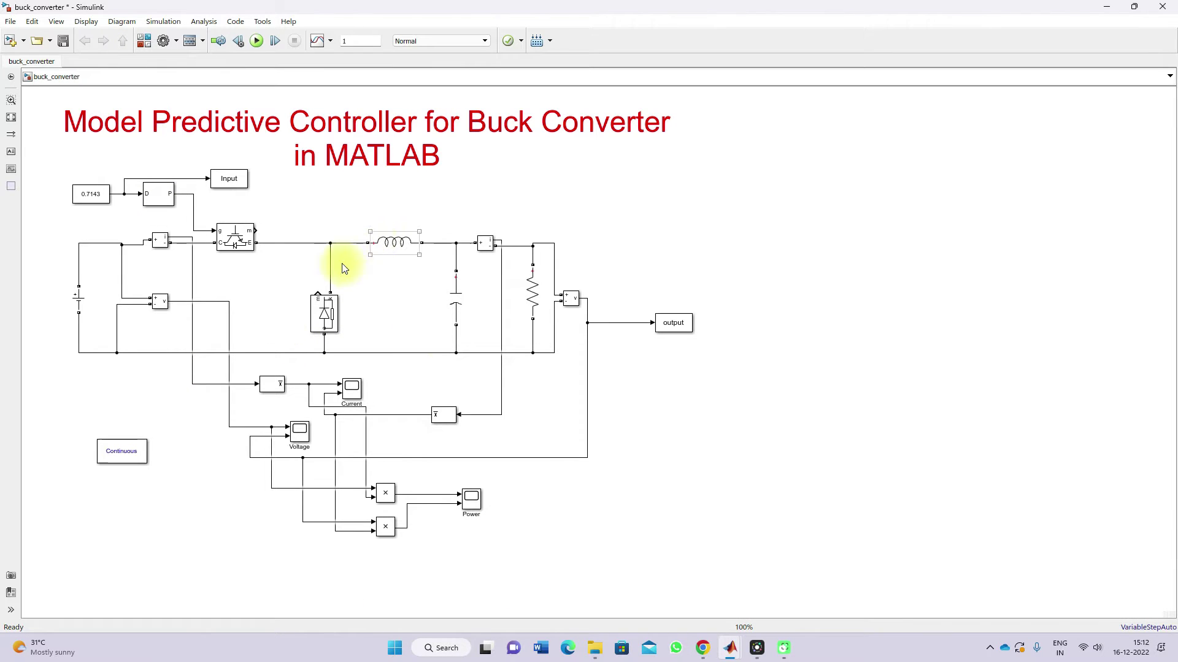
pyautogui.moveTo(76, 228); pyautogui.dragTo(551, 367)
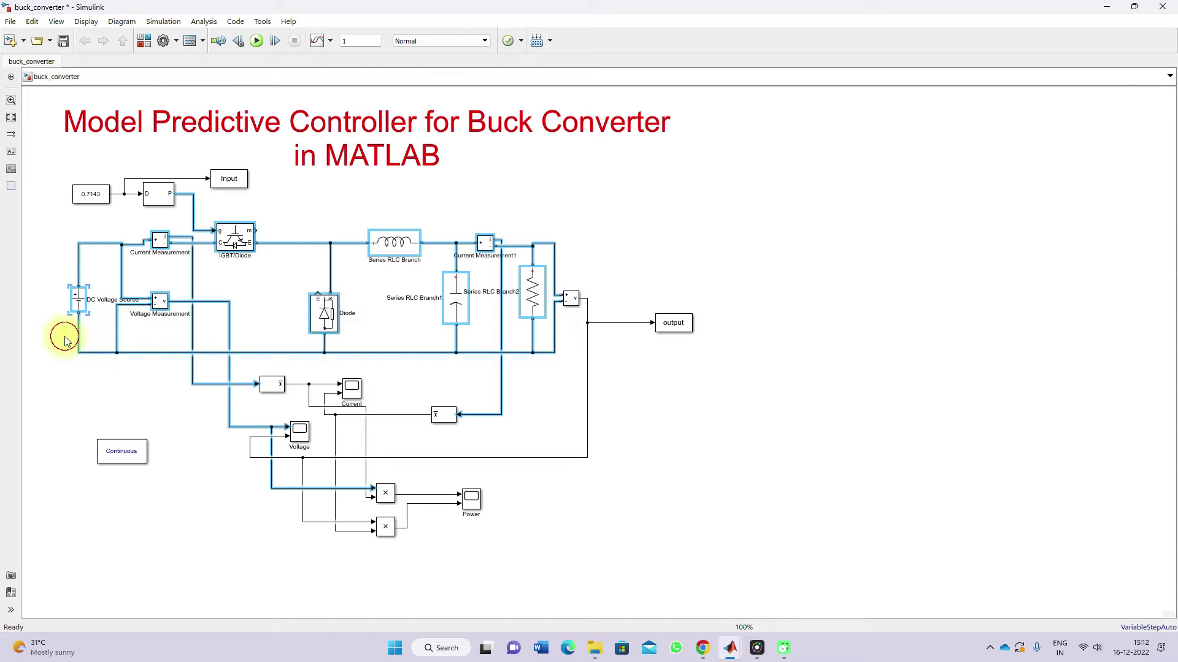
# Step: Check the block parameters of the DC voltage source, the IGBT/Diode switch and the Diode
pyautogui.doubleClick(79, 300)
pyautogui.click(177, 363)
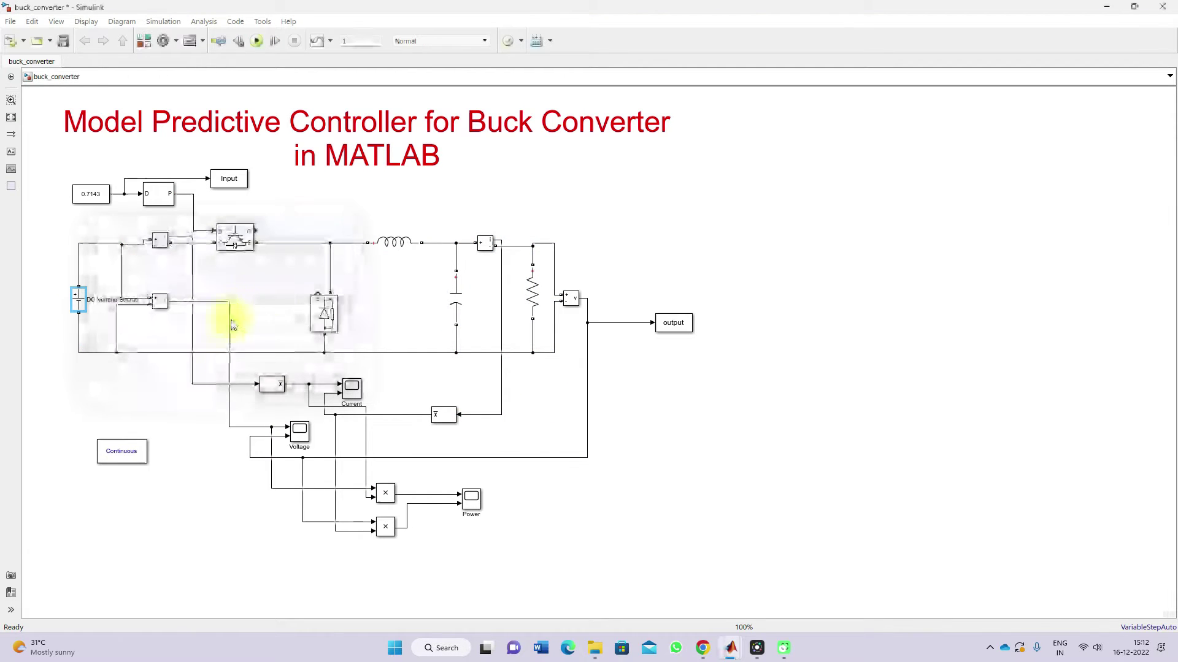
pyautogui.doubleClick(233, 236)
pyautogui.click(348, 336)
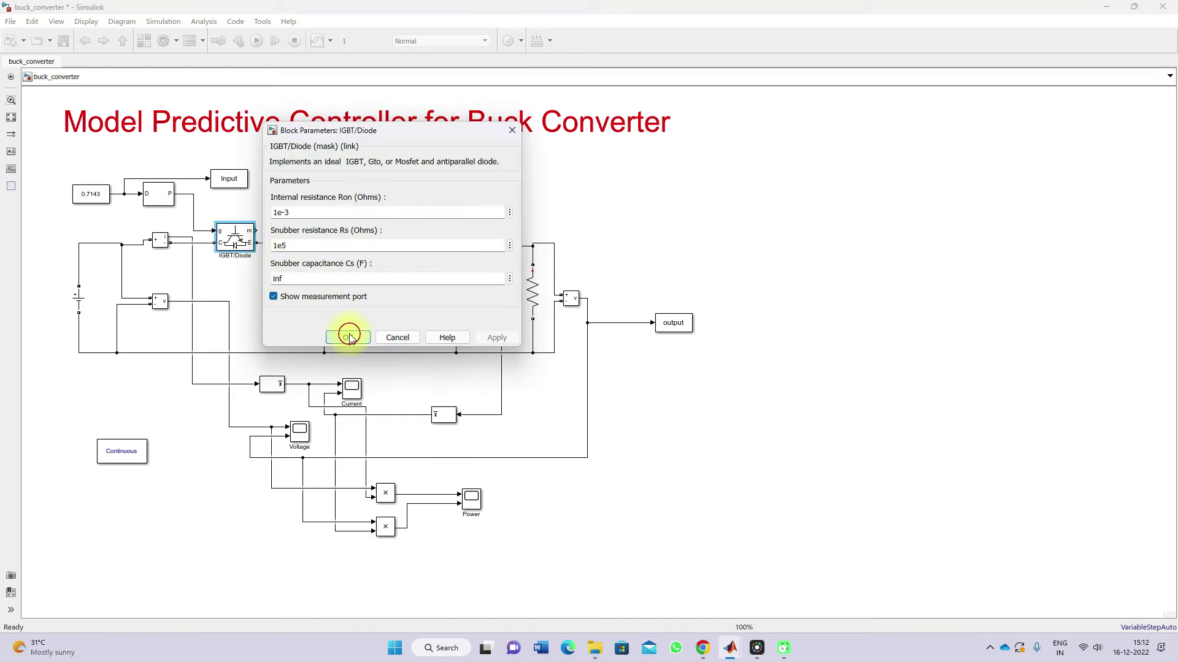
pyautogui.doubleClick(322, 312)
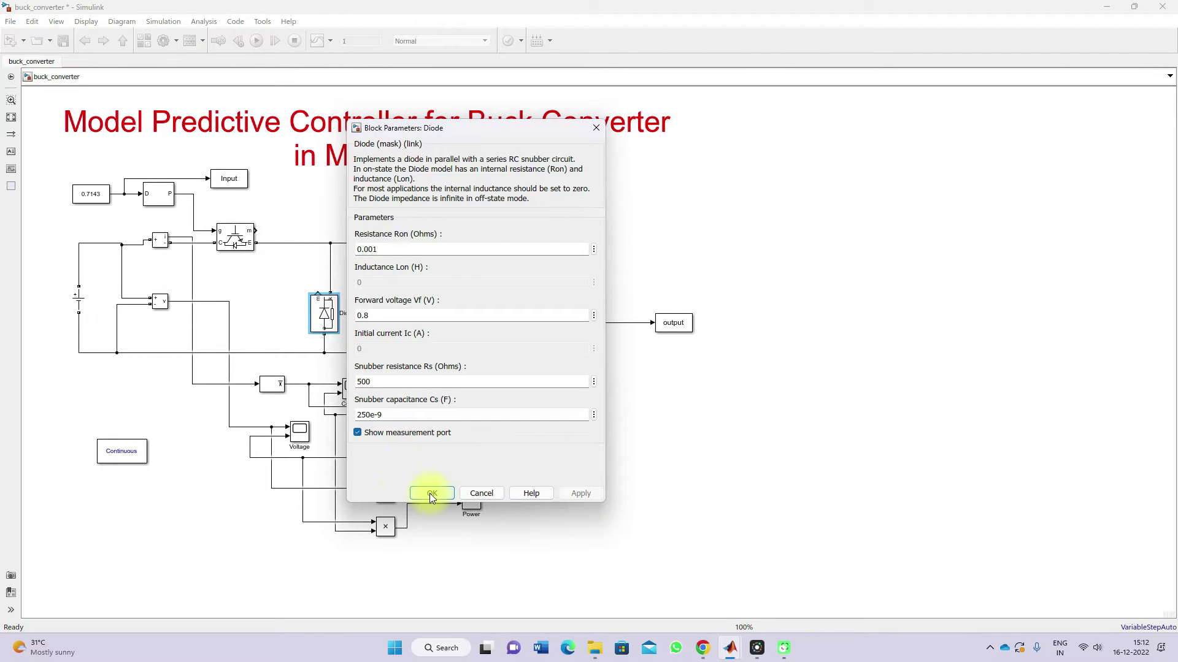
pyautogui.click(432, 494)
# Step: Check the block parameters of the series inductor, the parallel capacitor and the load resistor
pyautogui.doubleClick(392, 242)
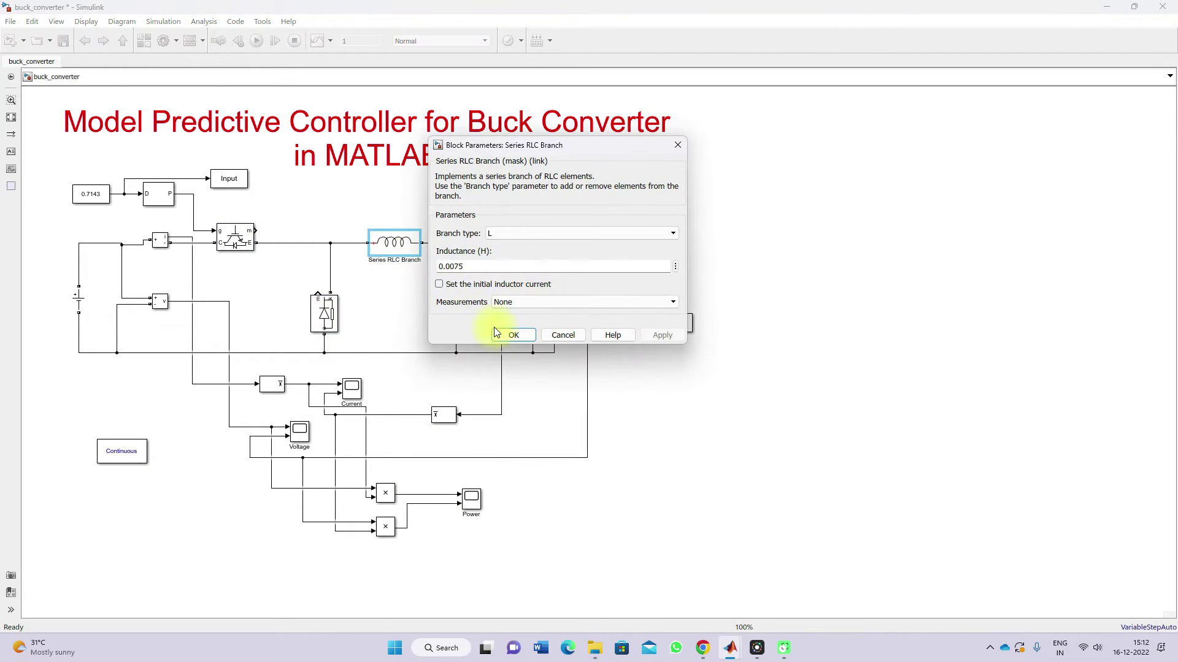
pyautogui.click(504, 337)
pyautogui.doubleClick(457, 299)
pyautogui.click(571, 389)
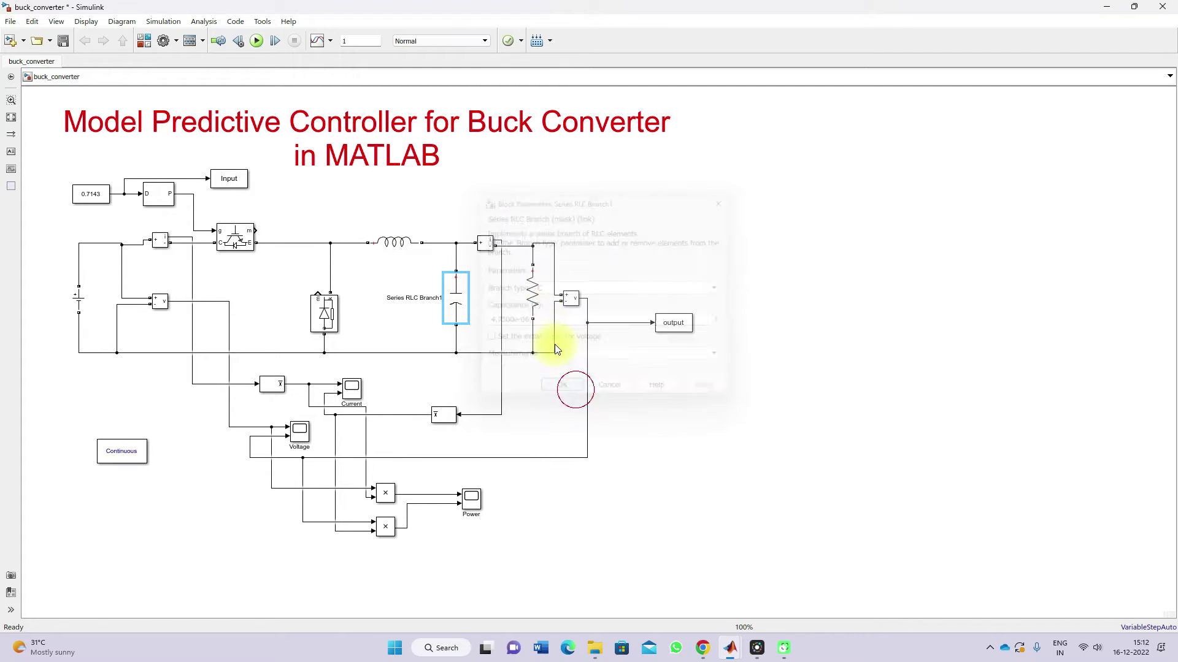
pyautogui.doubleClick(534, 302)
pyautogui.click(651, 376)
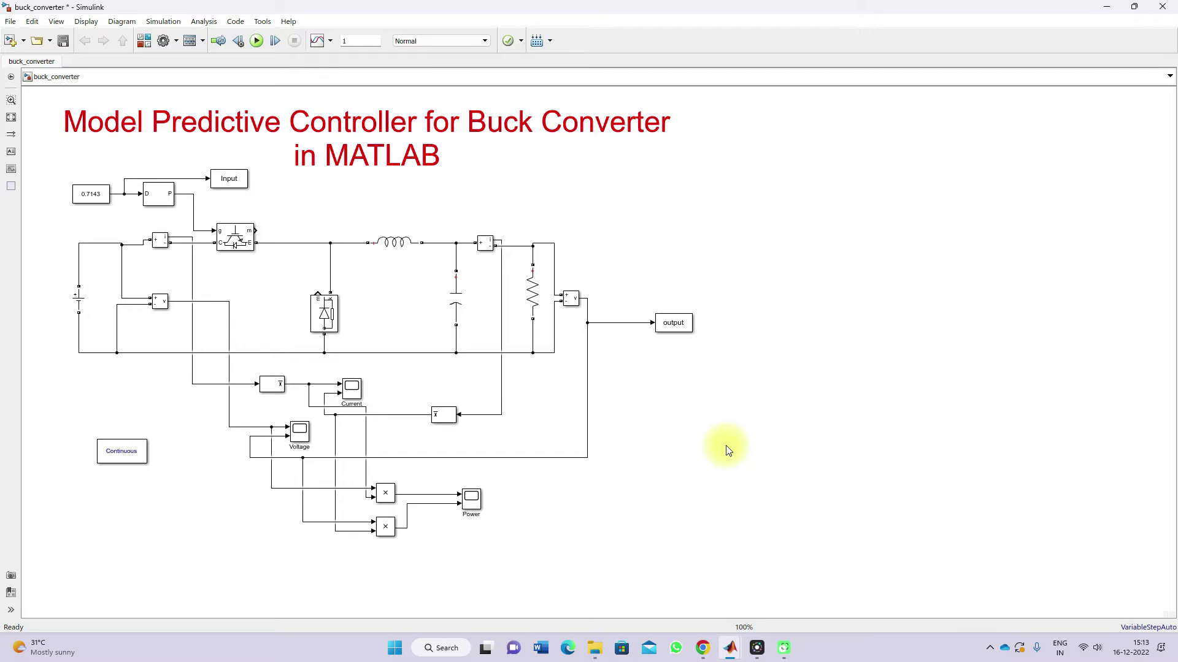
# Step: Point out the duty-cycle signal, the IGBT switch, the PWM generator and the output voltage line with temporary pen arrows
pyautogui.hotkey('ctrl', 'alt', 'd')
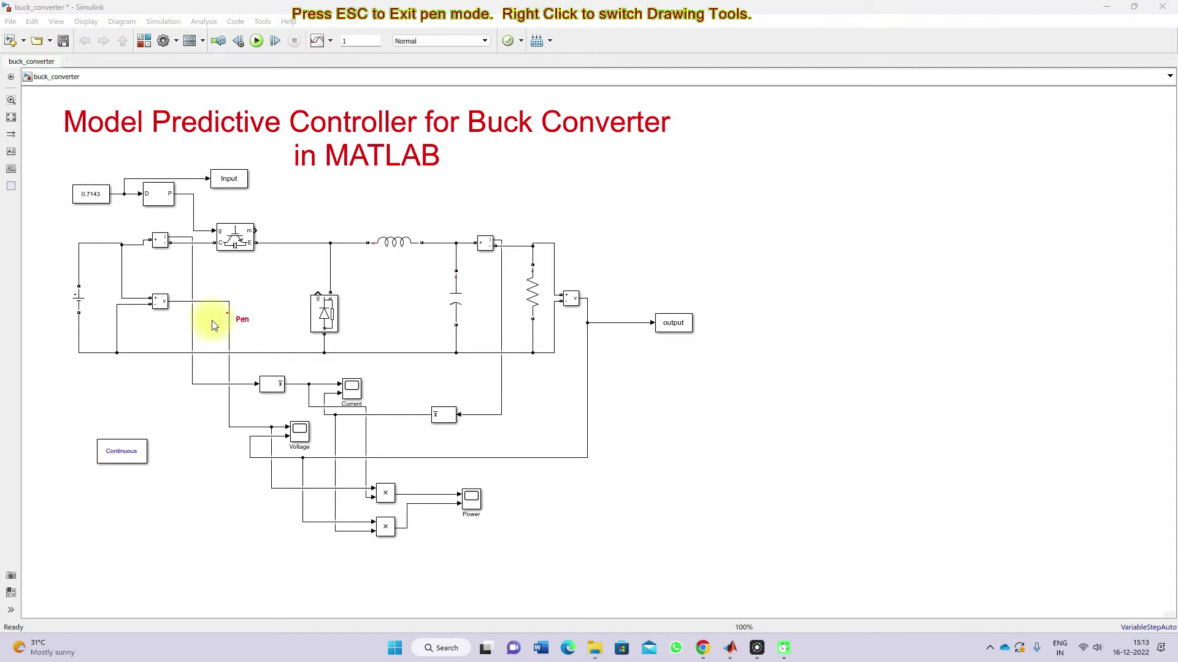
pyautogui.moveTo(123, 214); pyautogui.dragTo(122, 195)
pyautogui.click(232, 251)
pyautogui.moveTo(227, 265); pyautogui.dragTo(226, 248)
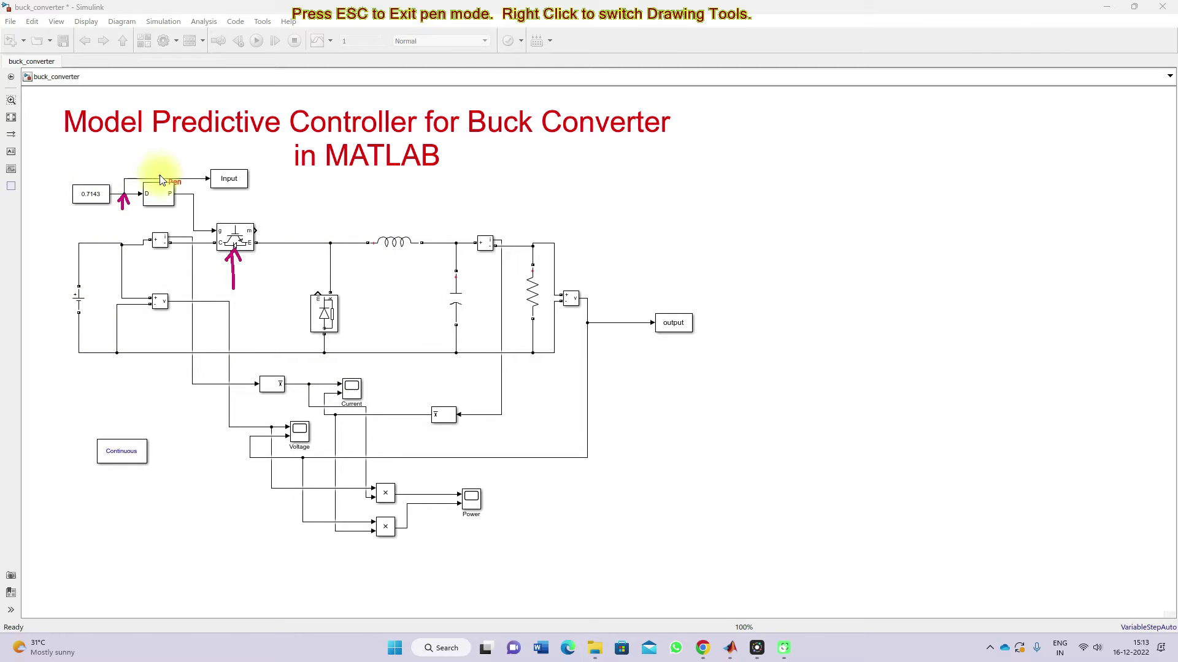
pyautogui.moveTo(150, 154); pyautogui.dragTo(147, 179)
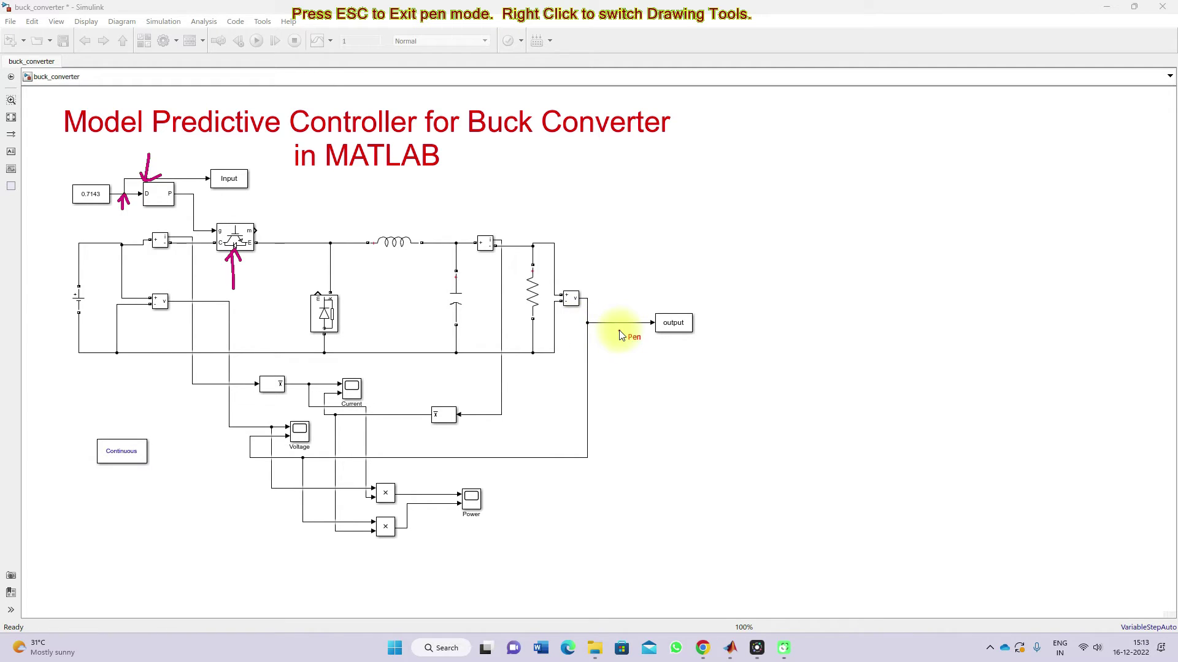
pyautogui.moveTo(614, 361); pyautogui.dragTo(614, 322)
pyautogui.press('Escape')
# Step: Inspect the Input and output workspace blocks that log the duty cycle and the output voltage
pyautogui.click(244, 183)
pyautogui.click(673, 323)
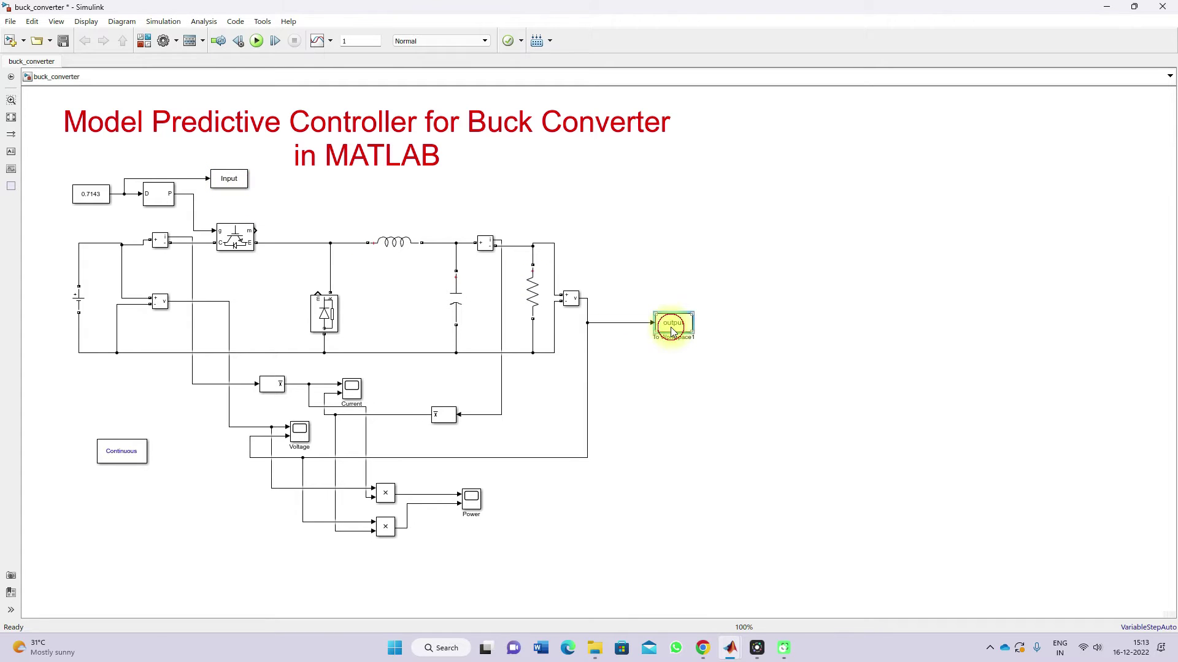
pyautogui.click(234, 190)
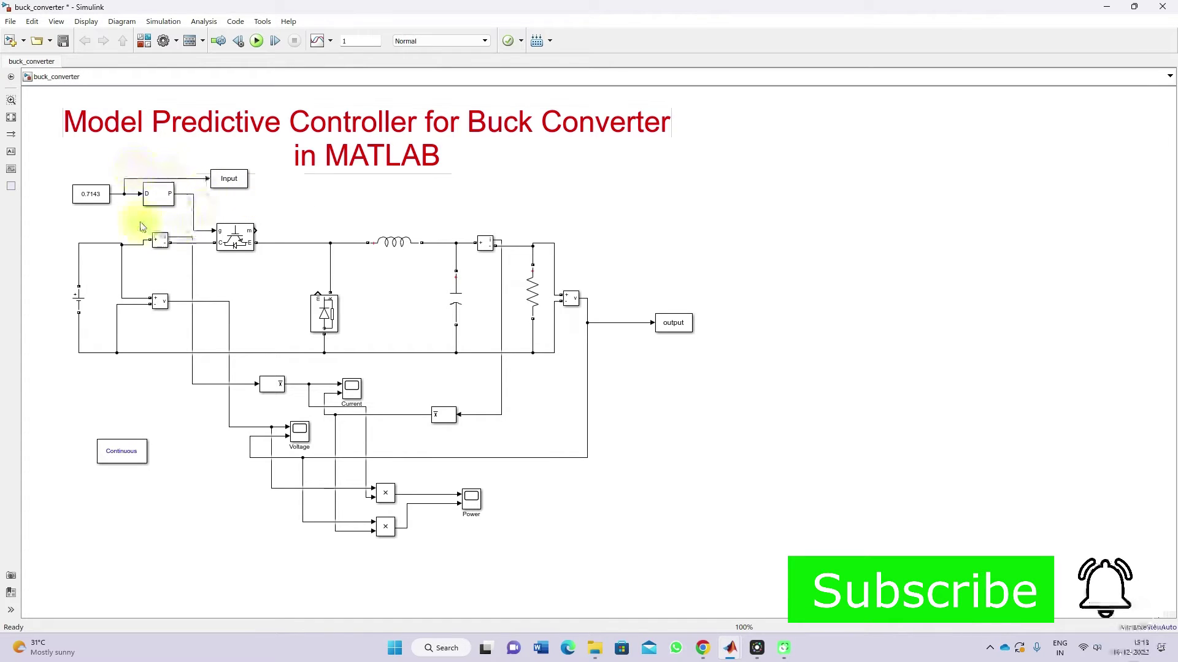
# Step: Compare the duty-cycle Constant block with the d value computed in MATLAB's Command Window
pyautogui.click(88, 205)
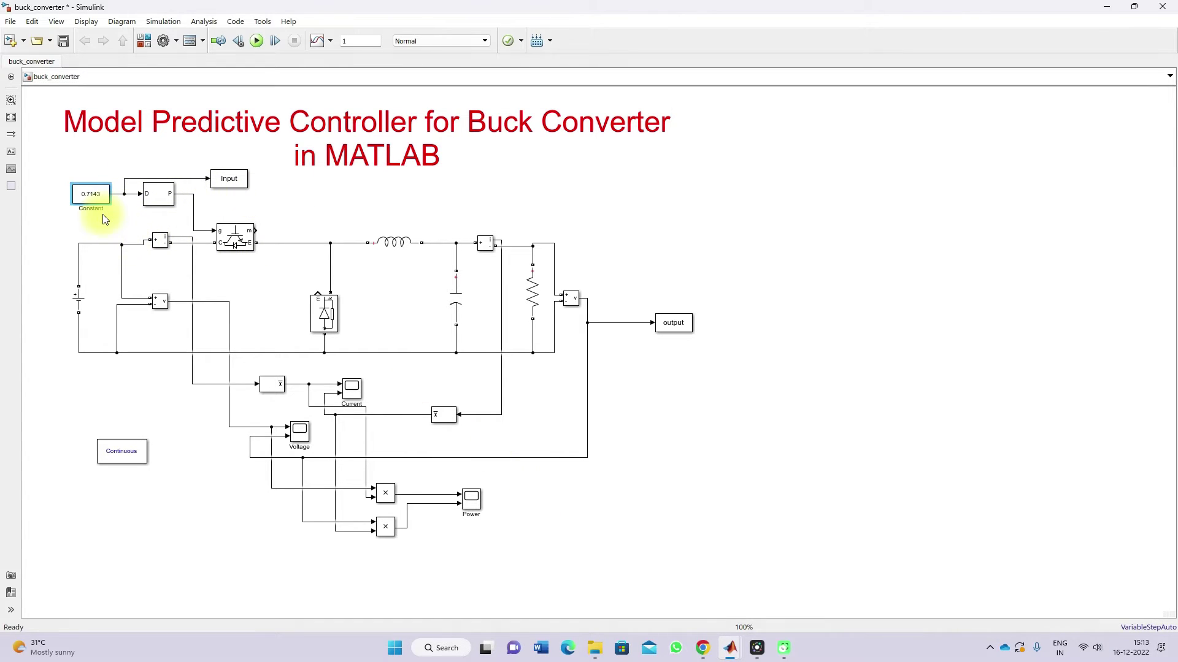
pyautogui.moveTo(730, 648)
pyautogui.click(413, 567)
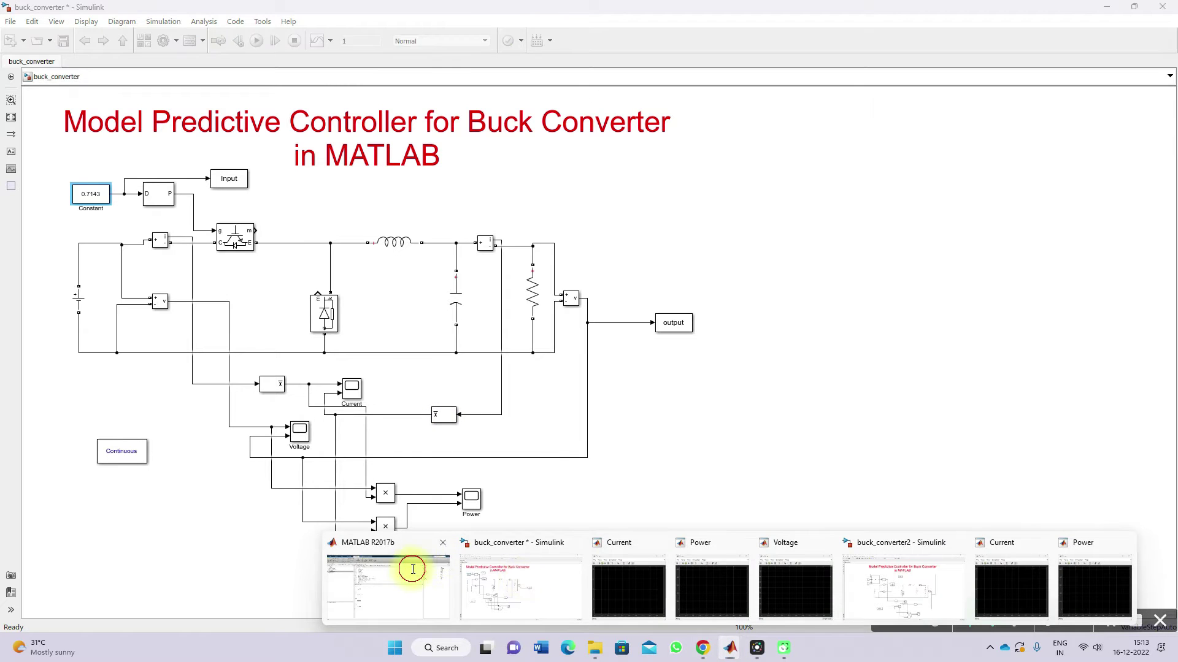
pyautogui.moveTo(328, 505); pyautogui.dragTo(285, 503)
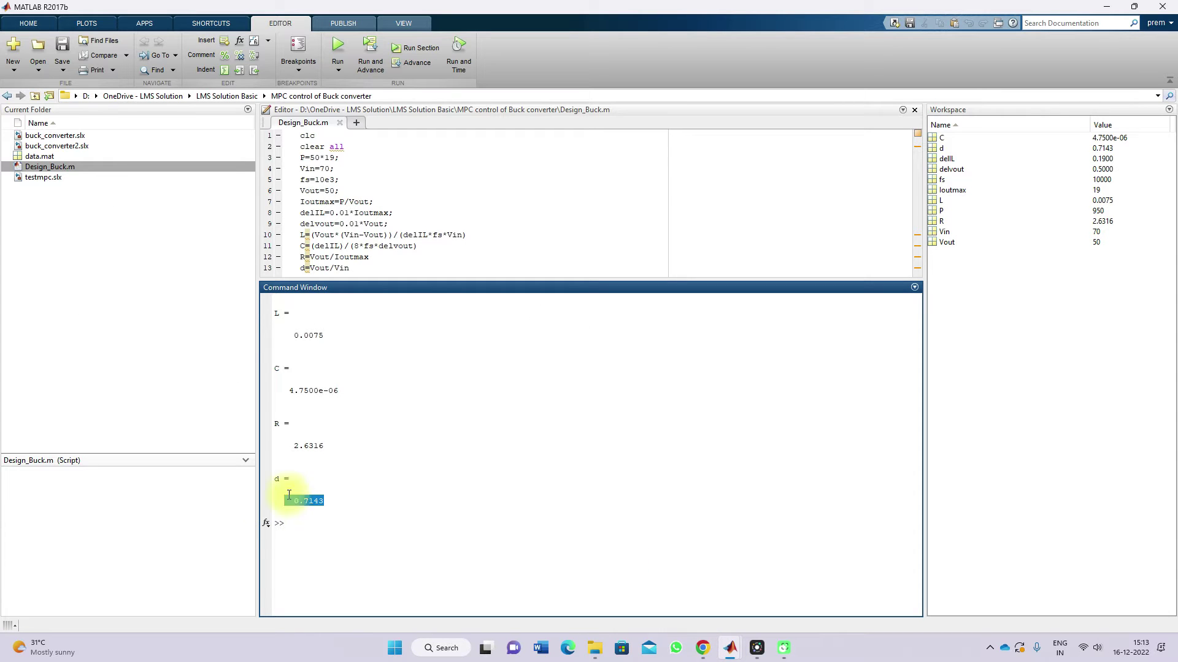
# Step: Return to the buck_converter model and run the simulation with a stop time of 1
pyautogui.moveTo(744, 654)
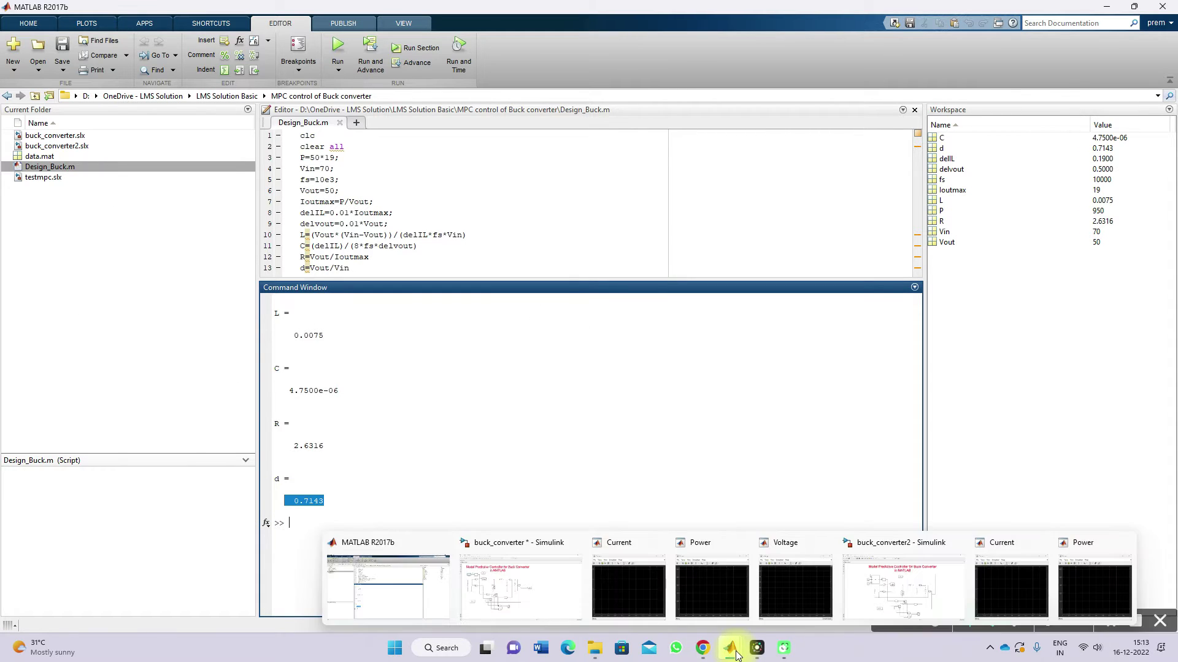
pyautogui.click(549, 606)
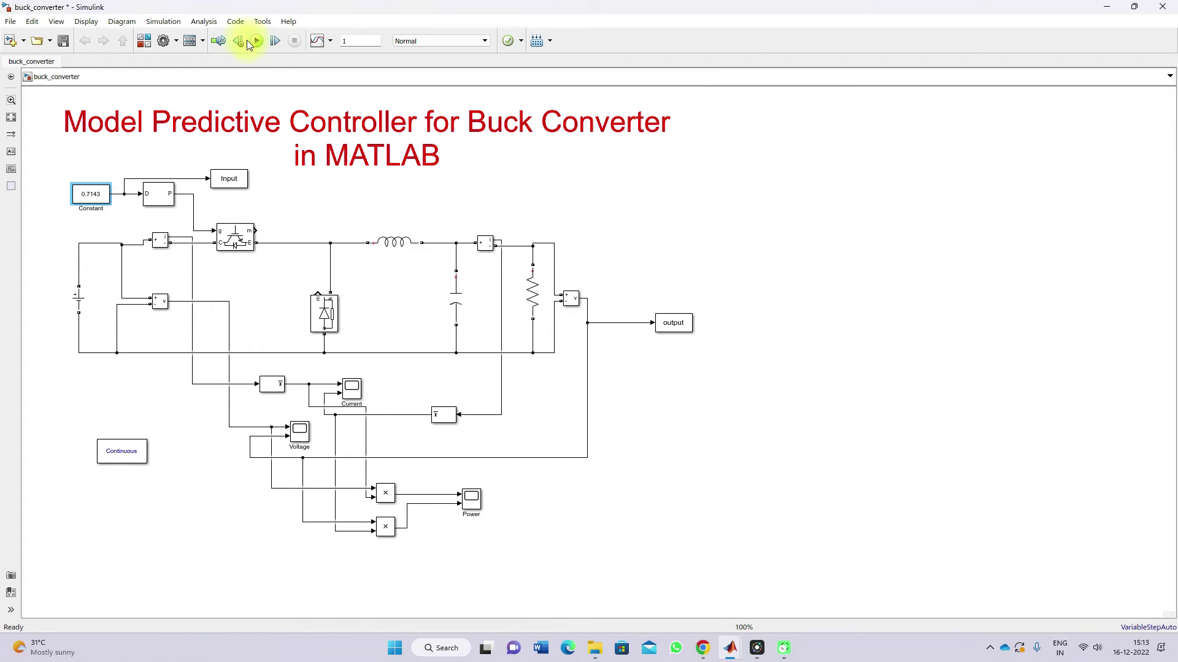
pyautogui.click(258, 43)
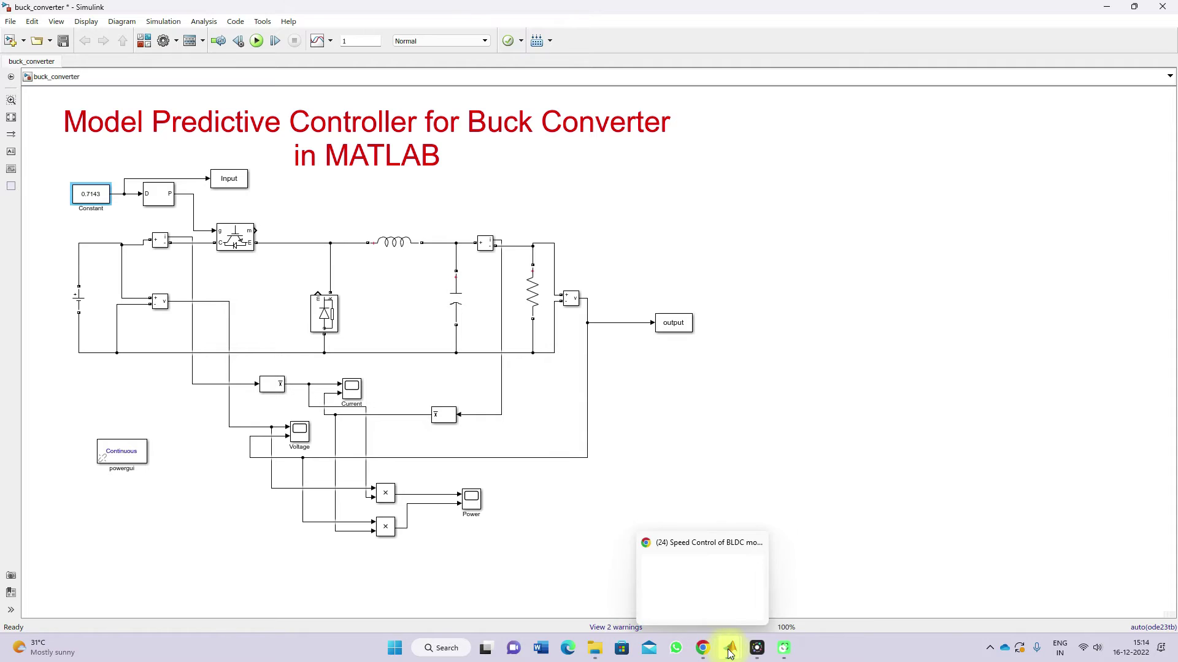
# Step: Switch to MATLAB and check the logged Input and output variables in the Workspace, marking them temporarily
pyautogui.moveTo(729, 646)
pyautogui.click(430, 593)
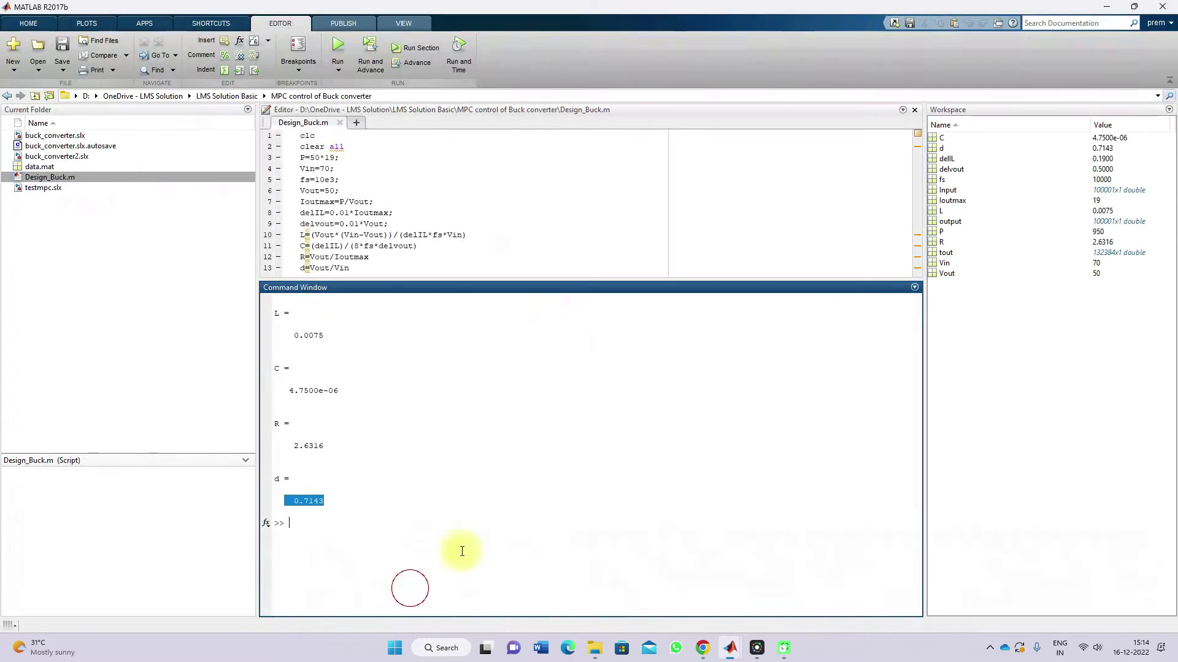
pyautogui.press('F9')
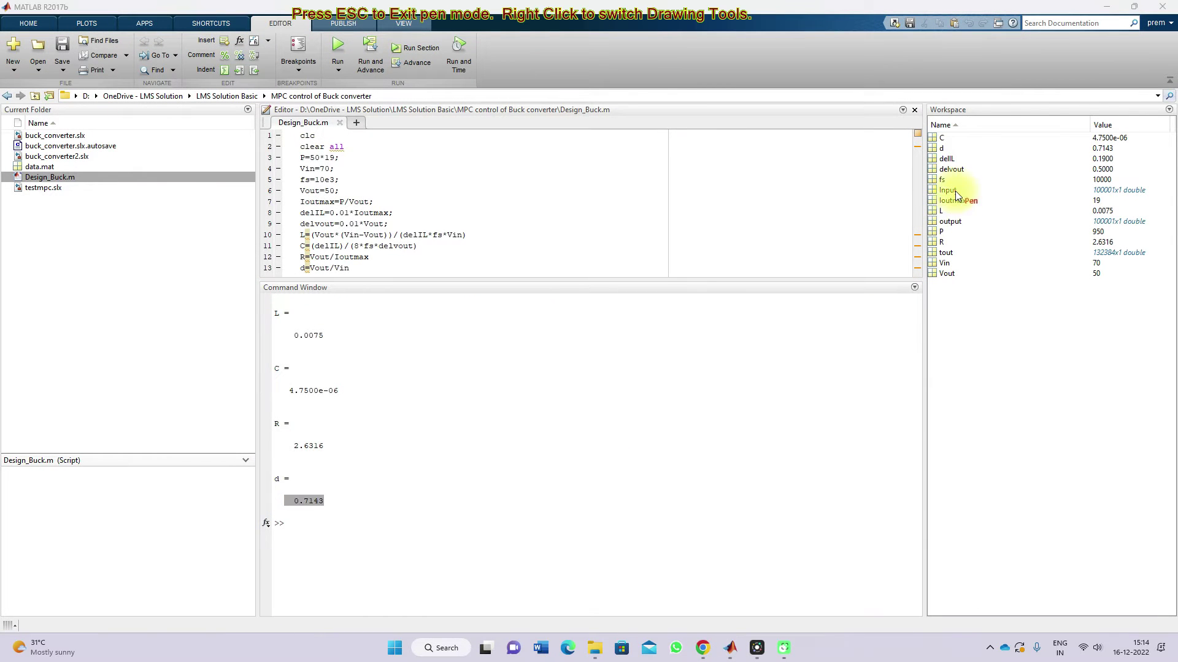
pyautogui.moveTo(943, 184)
pyautogui.mouseDown()
pyautogui.moveTo(927, 188)
pyautogui.moveTo(943, 216)
pyautogui.mouseUp()
pyautogui.press('Escape')
pyautogui.click(645, 365)
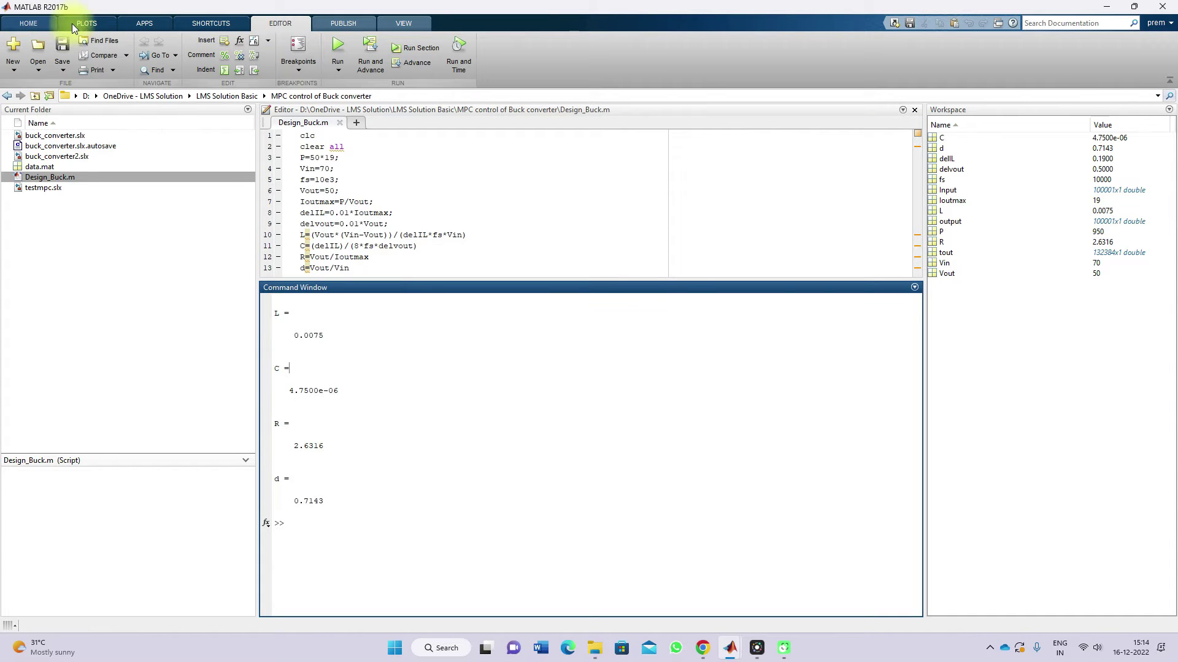
# Step: Launch the System Identification app and open the import dialog for time-domain data
pyautogui.click(129, 25)
pyautogui.click(727, 59)
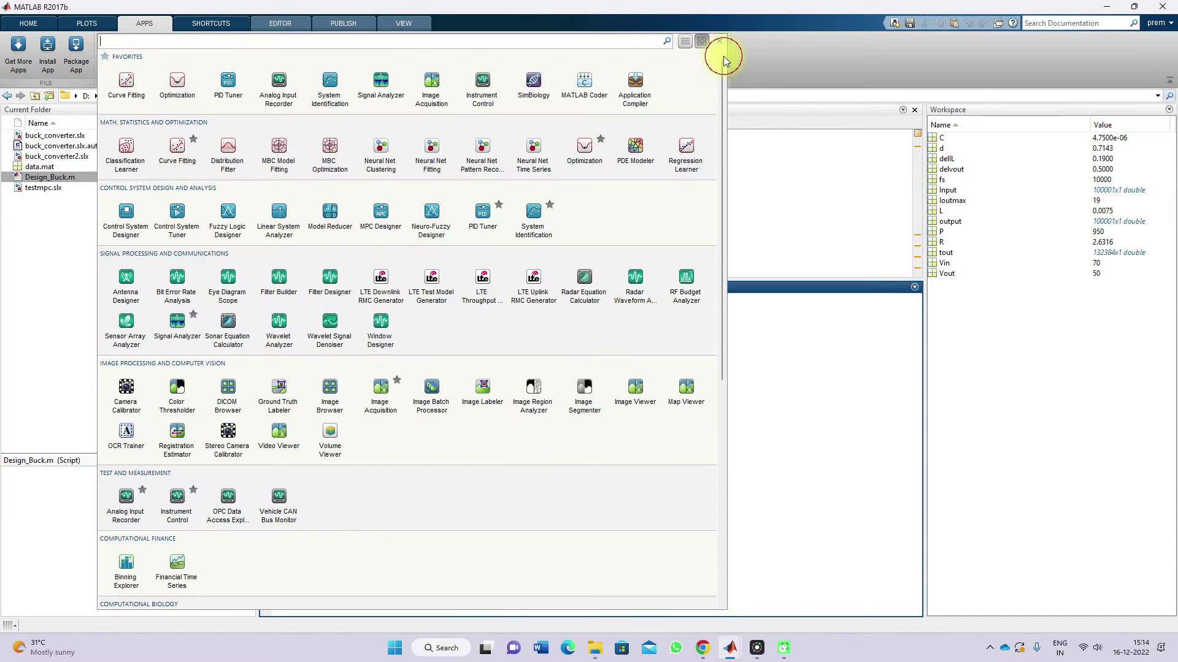
pyautogui.click(535, 215)
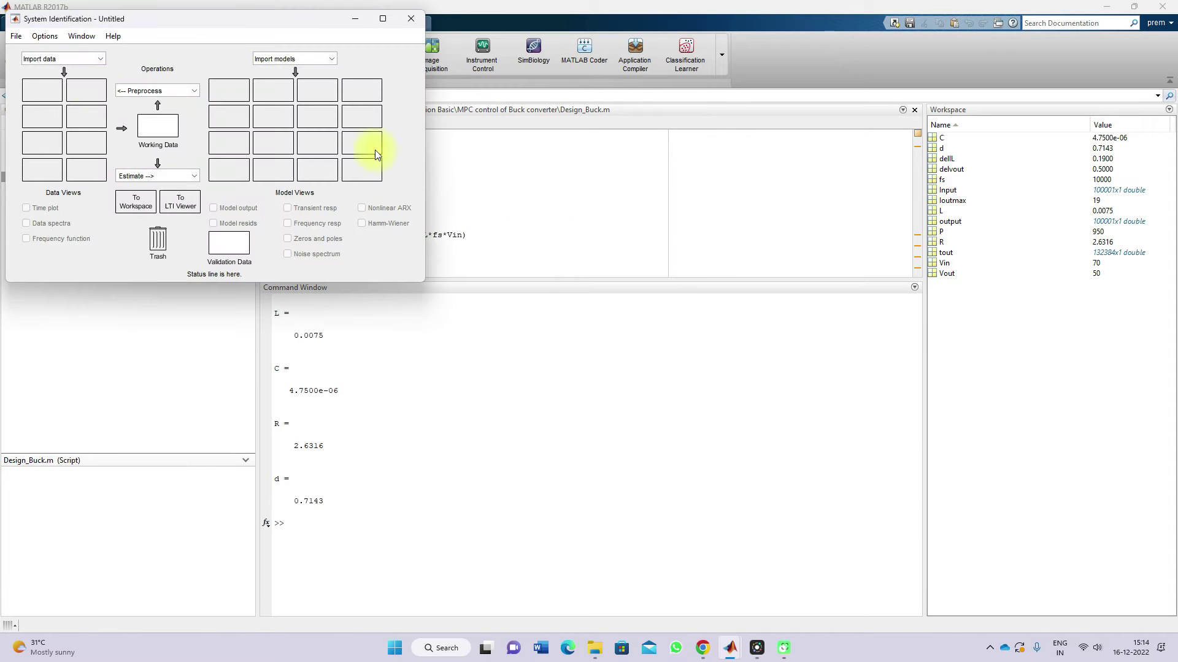
pyautogui.click(65, 58)
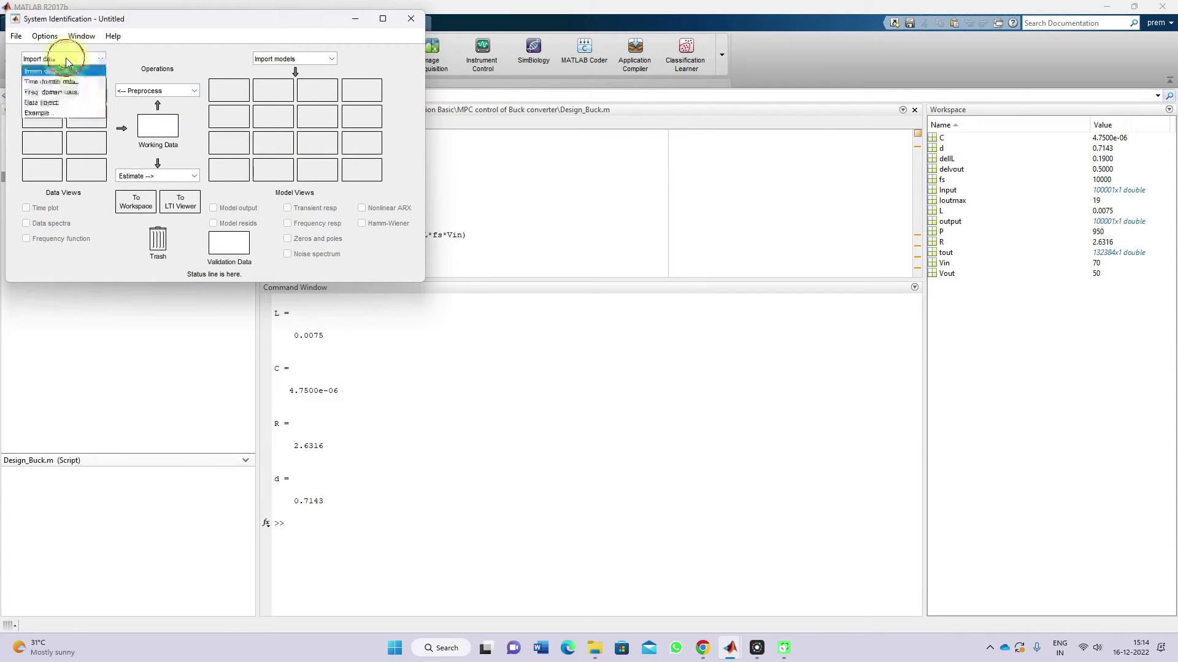
pyautogui.click(34, 83)
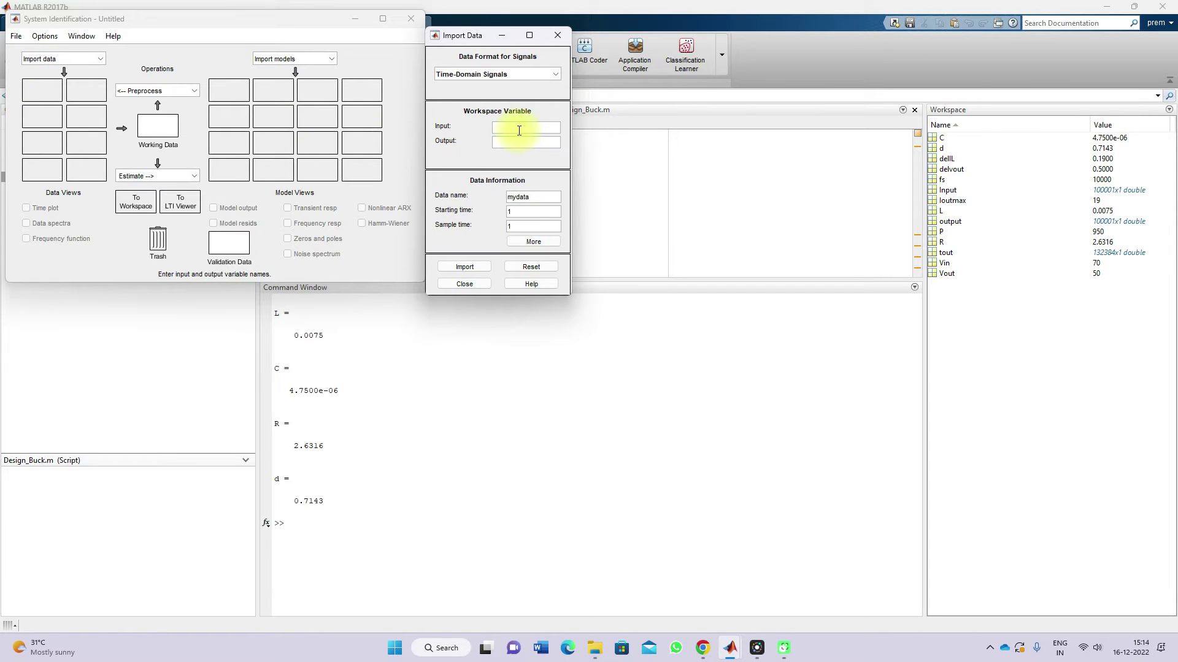
# Step: Mark temporarily how the workspace variables Input and output correspond to the Input and Output import fields
pyautogui.hotkey('ctrl', 'alt', 'p')
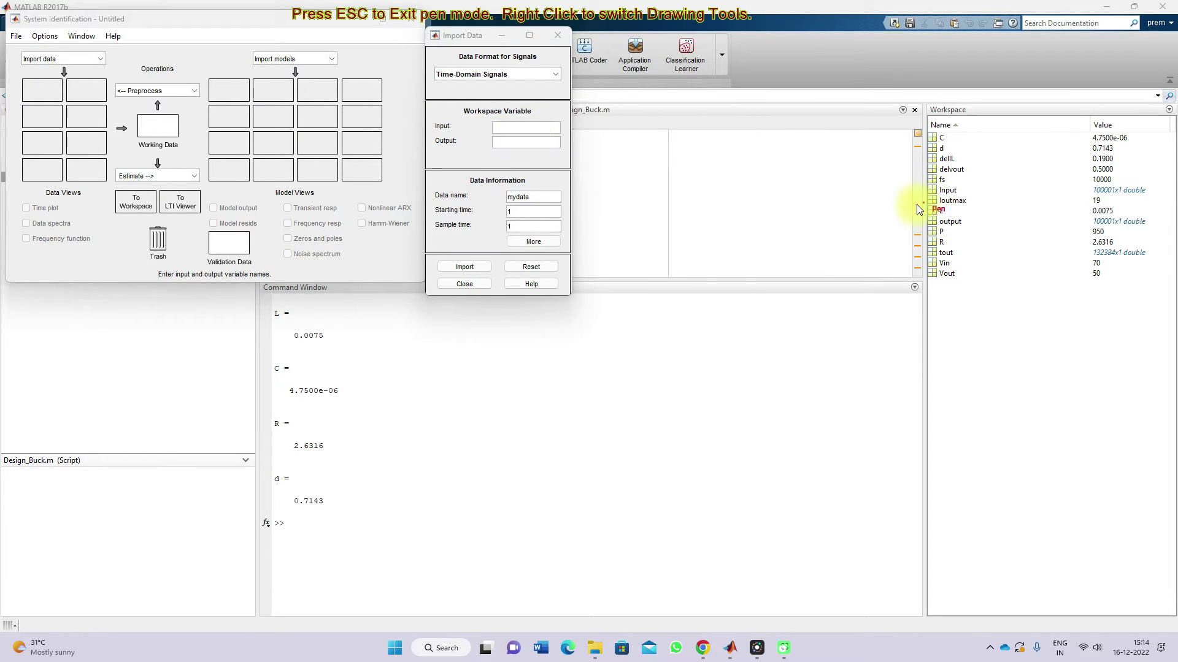
pyautogui.moveTo(929, 191)
pyautogui.mouseDown()
pyautogui.moveTo(846, 165)
pyautogui.moveTo(555, 127)
pyautogui.mouseUp()
pyautogui.moveTo(925, 218); pyautogui.dragTo(542, 146)
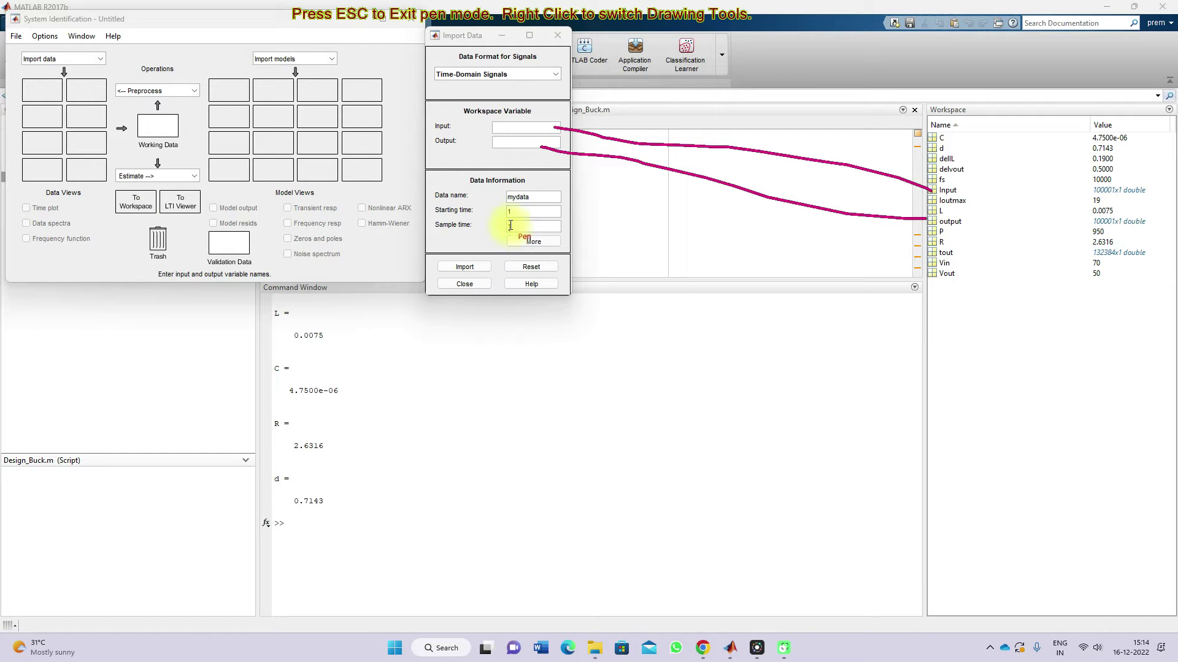
pyautogui.press('Escape')
# Step: Assign Input as the input variable and output as the output variable of the data import, with starting time 0
pyautogui.click(513, 129)
pyautogui.write('Input')
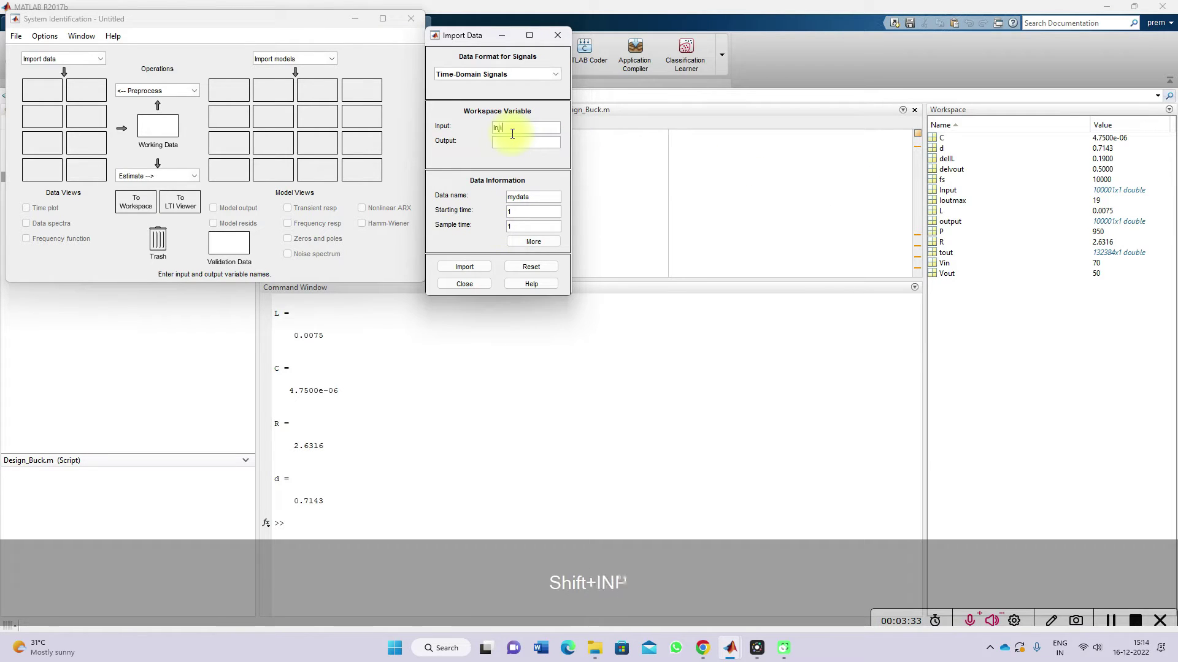
pyautogui.click(512, 140)
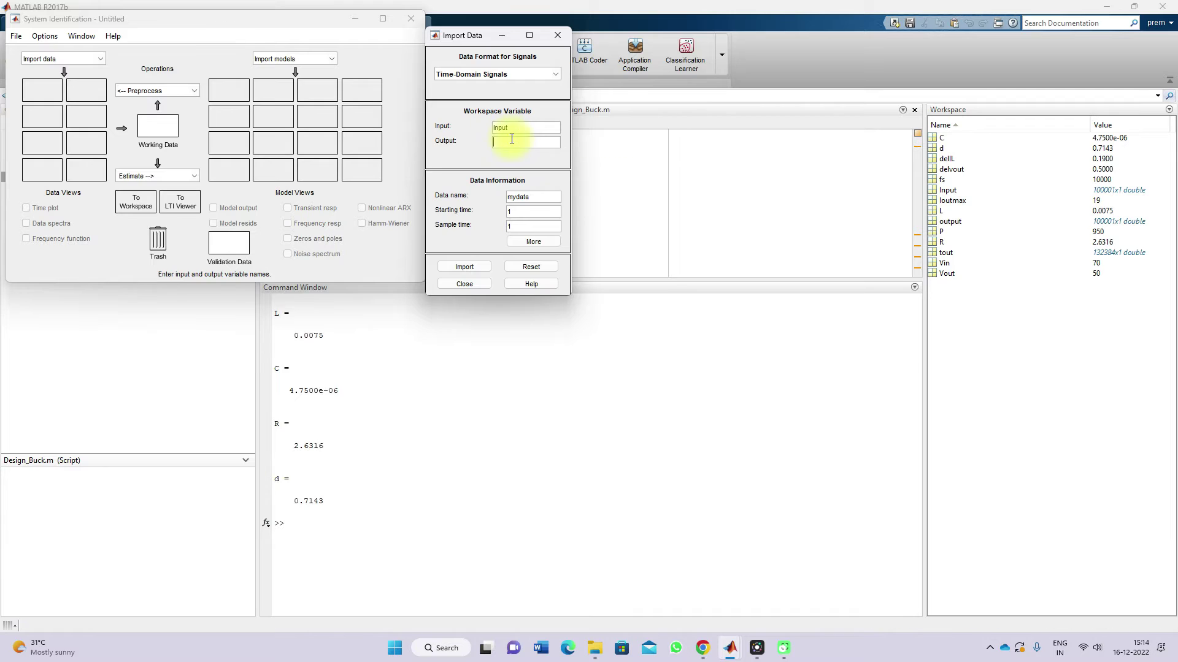
pyautogui.write('Output')
pyautogui.click(516, 211)
# Step: Switch to the buck_converter model in Simulink and copy the sample time 0.00001 from the Input workspace block
pyautogui.moveTo(742, 645)
pyautogui.click(350, 554)
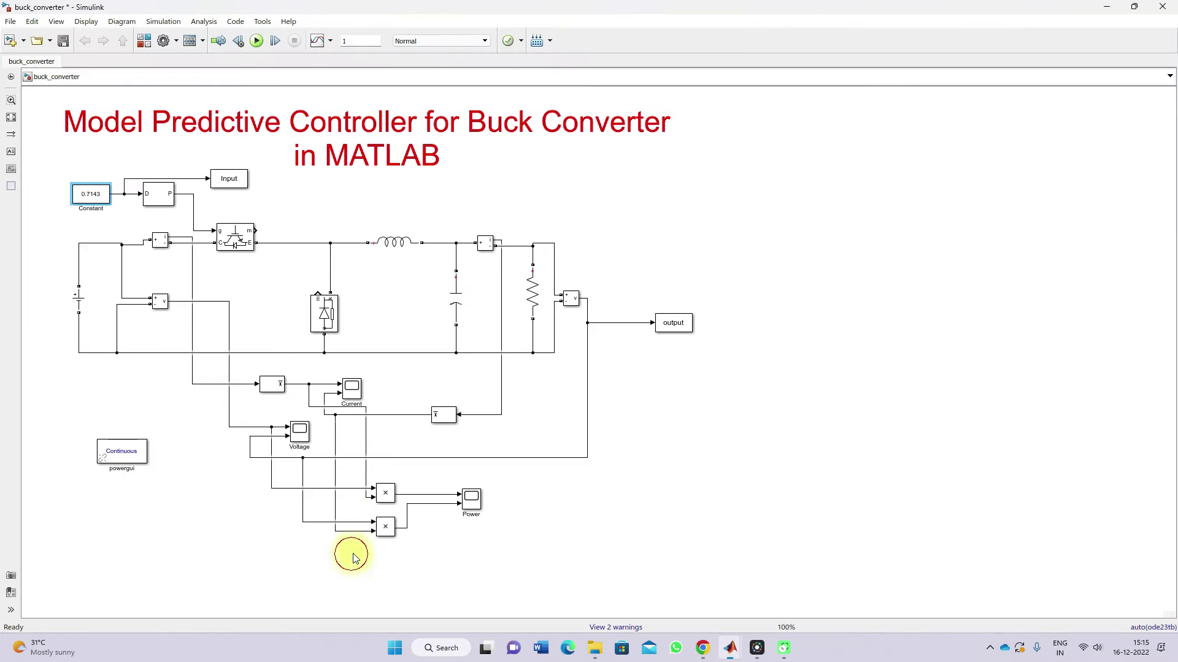
pyautogui.doubleClick(230, 192)
pyautogui.doubleClick(325, 307)
pyautogui.hotkey('ctrl', 'c')
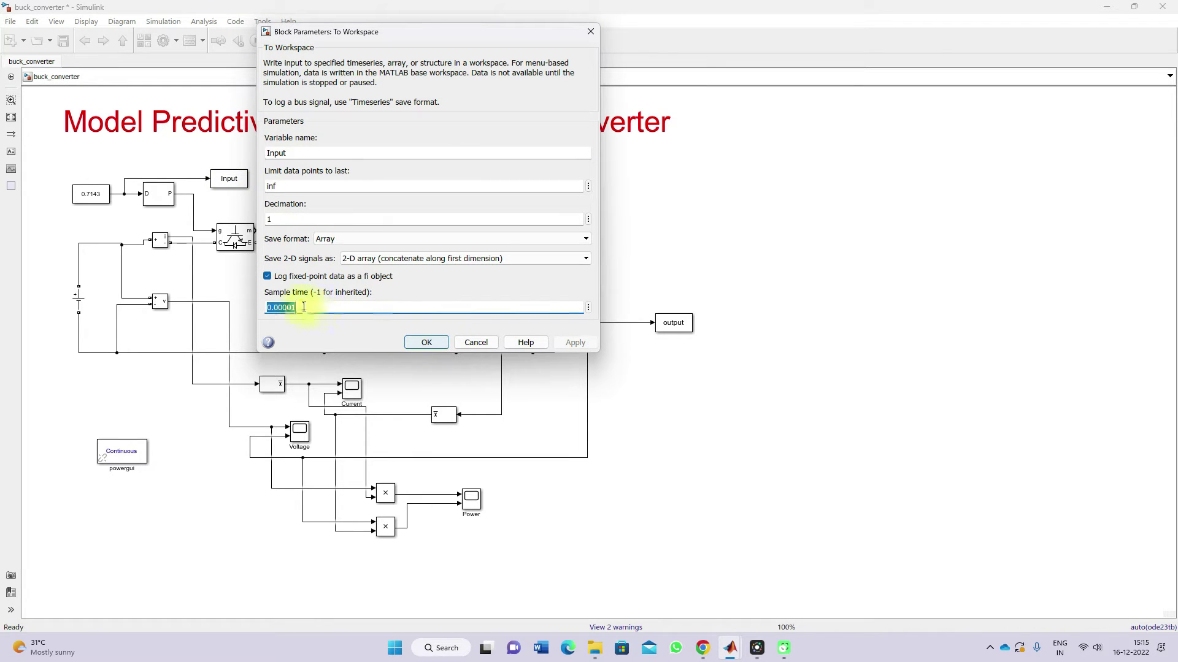
pyautogui.click(422, 343)
# Step: Return to the data import, set the sample time to 0.00001 and import the data set as mydata
pyautogui.moveTo(731, 647)
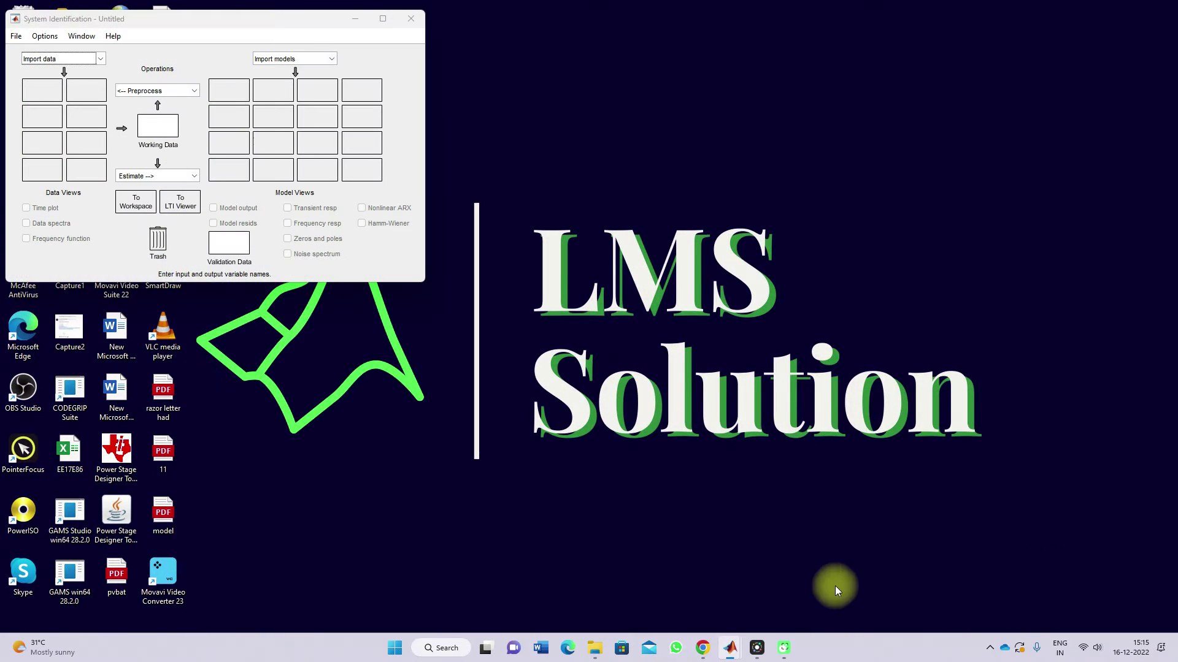
pyautogui.click(833, 583)
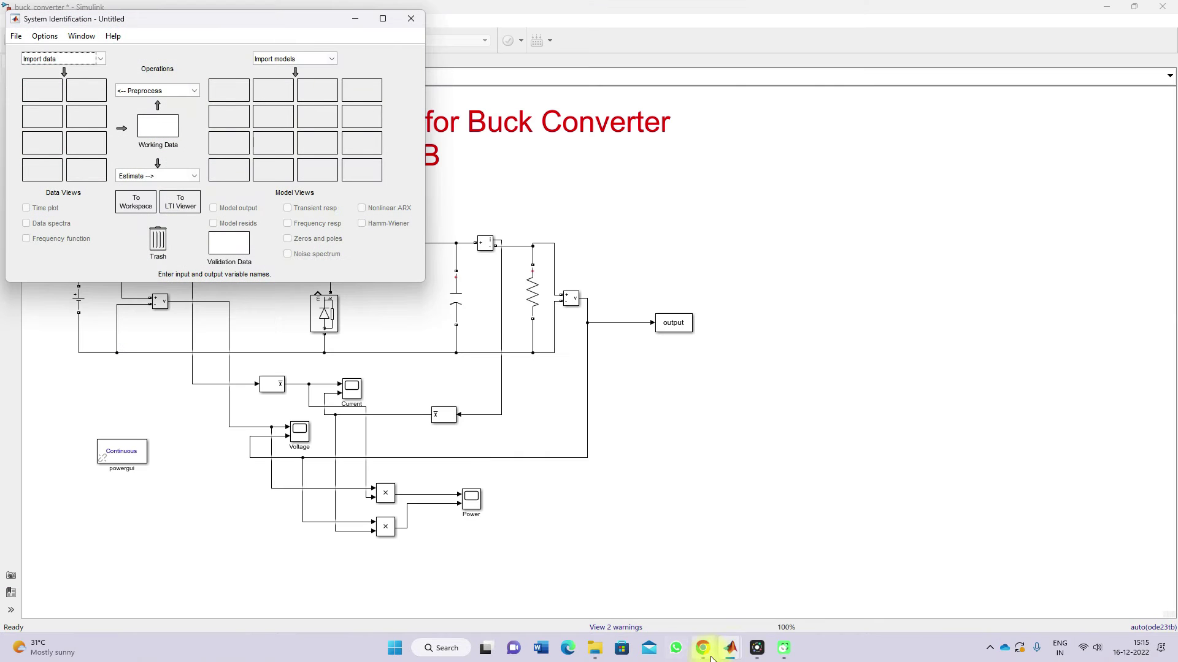
pyautogui.moveTo(757, 647)
pyautogui.click(1127, 569)
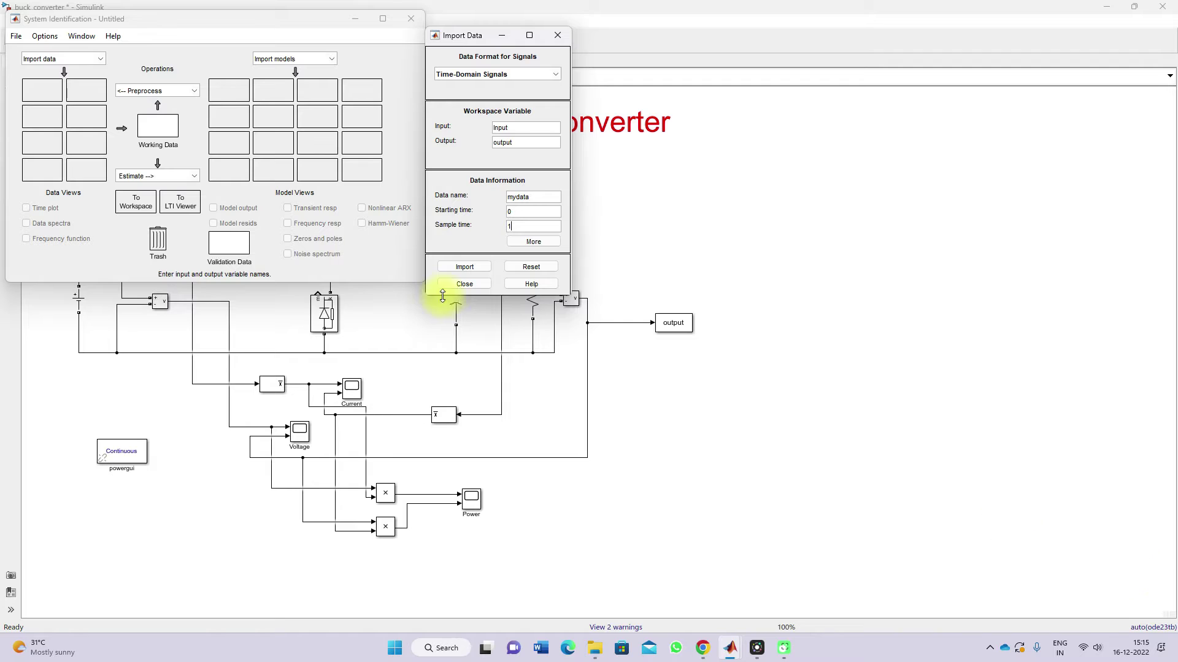
pyautogui.doubleClick(523, 227)
pyautogui.hotkey('ctrl', 'v')
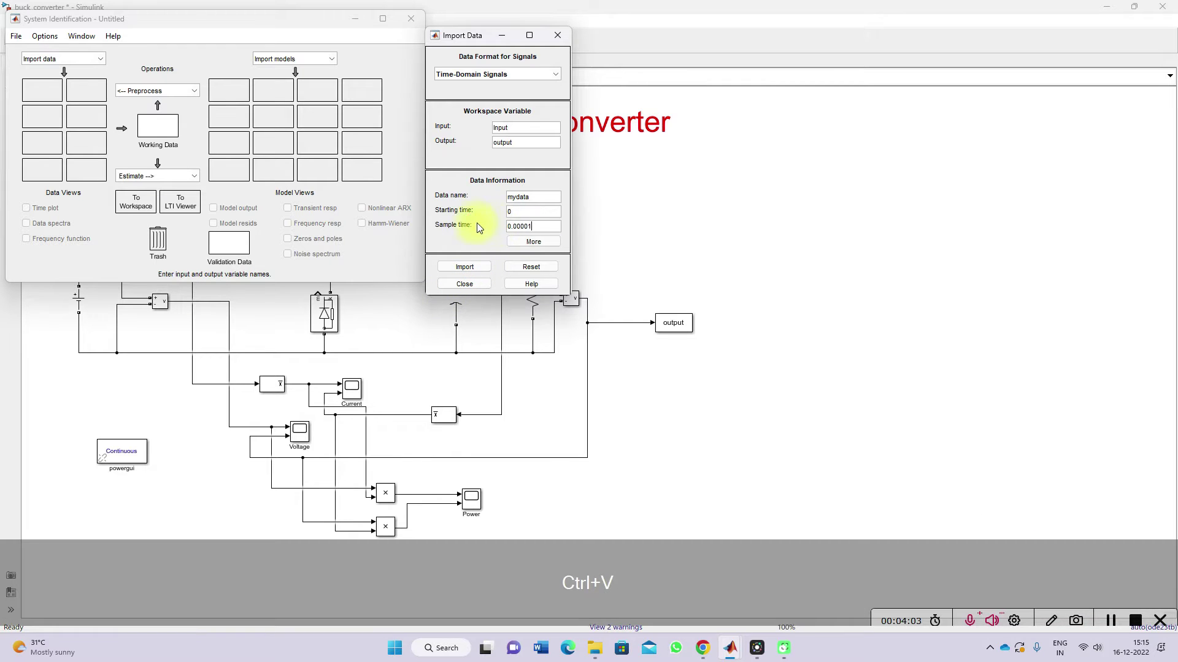
pyautogui.click(481, 262)
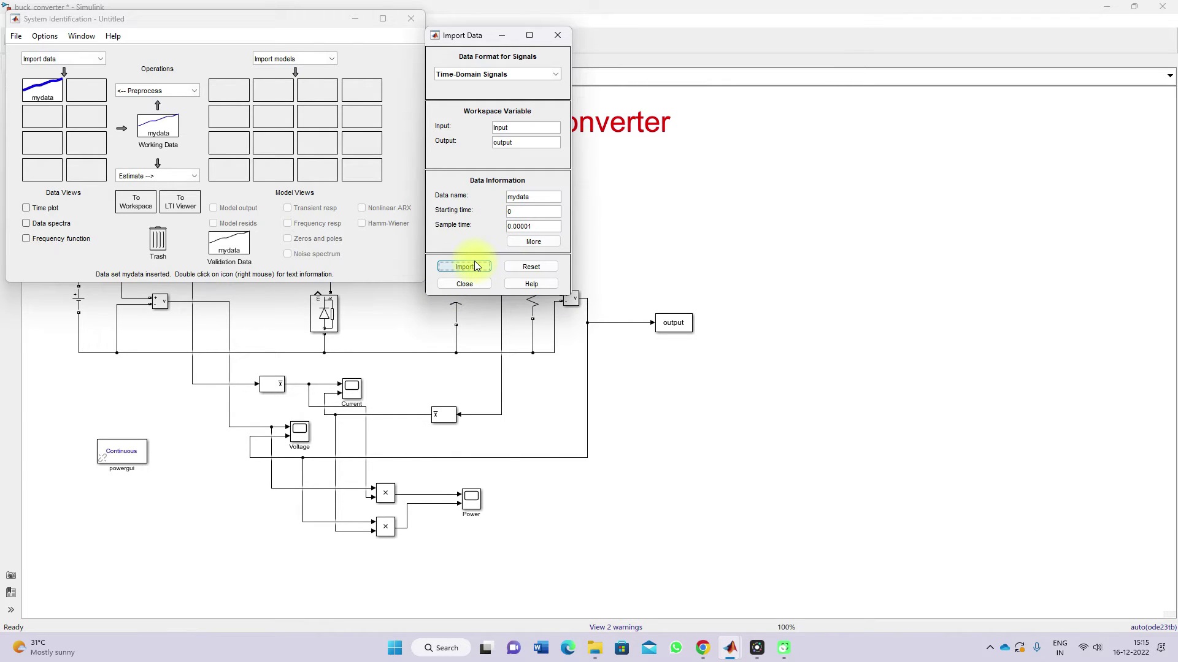
pyautogui.click(558, 35)
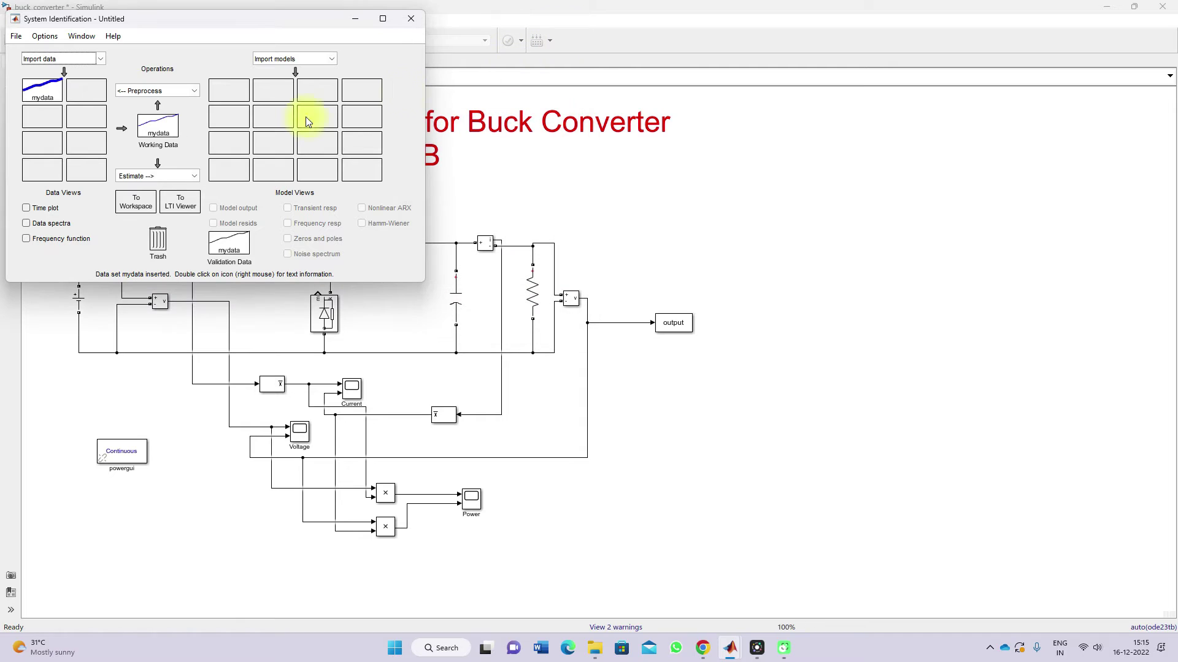
# Step: Estimate a continuous-time transfer function model from mydata with 2 poles and 1 zero
pyautogui.click(140, 178)
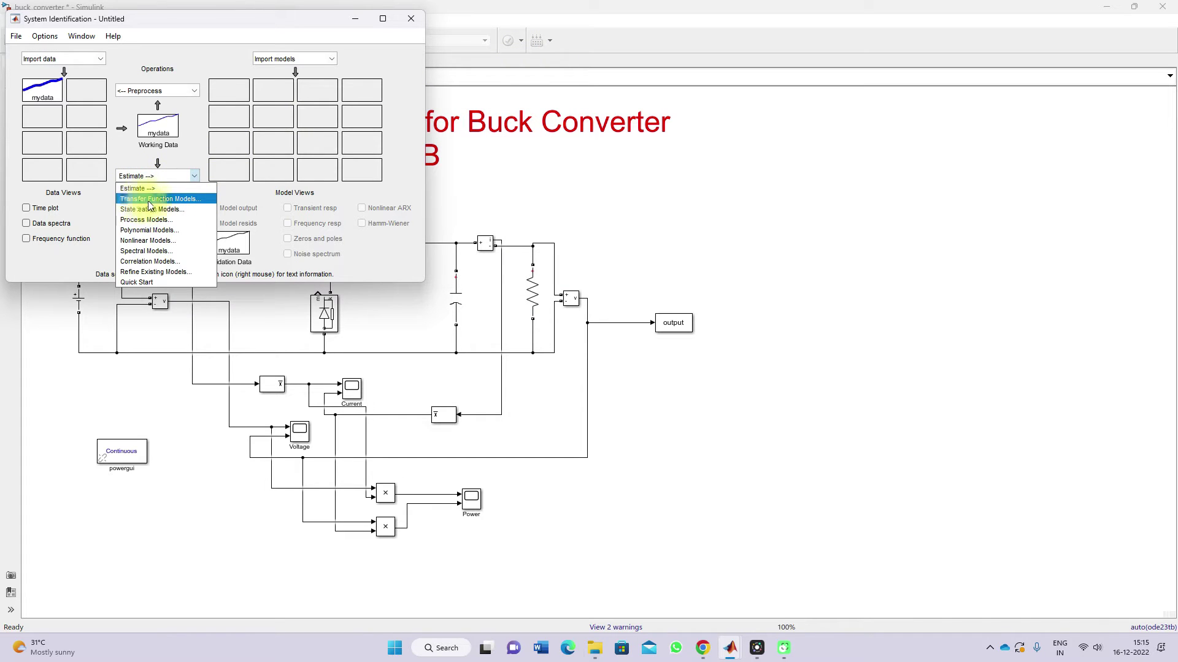
pyautogui.click(149, 201)
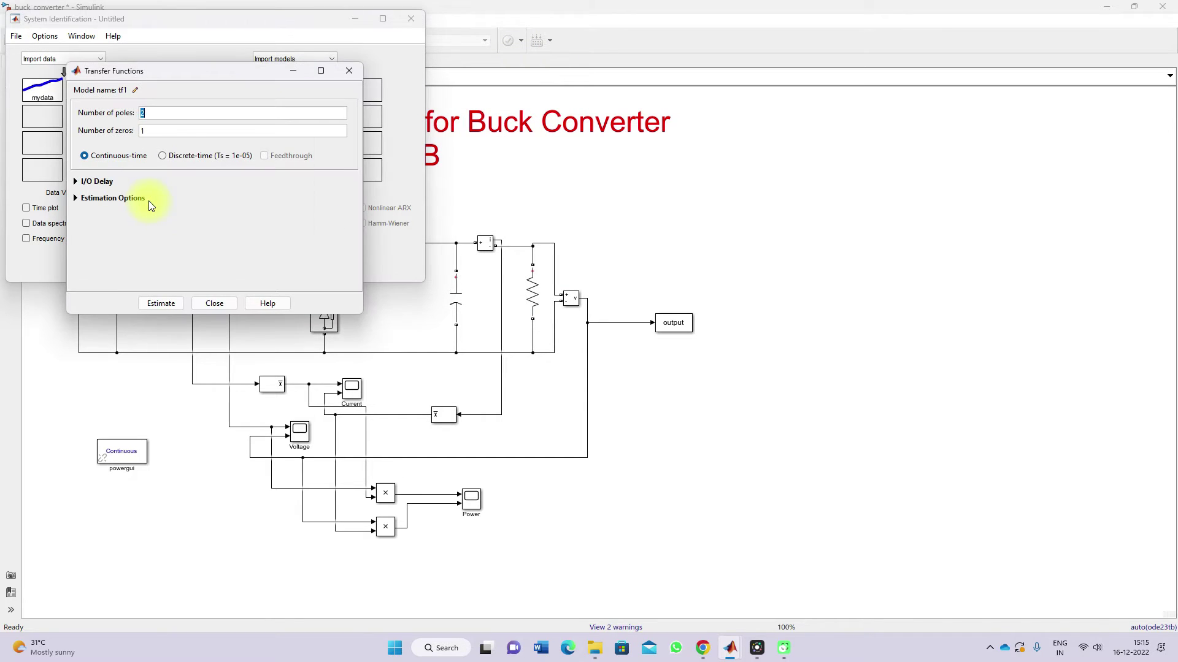
pyautogui.click(155, 303)
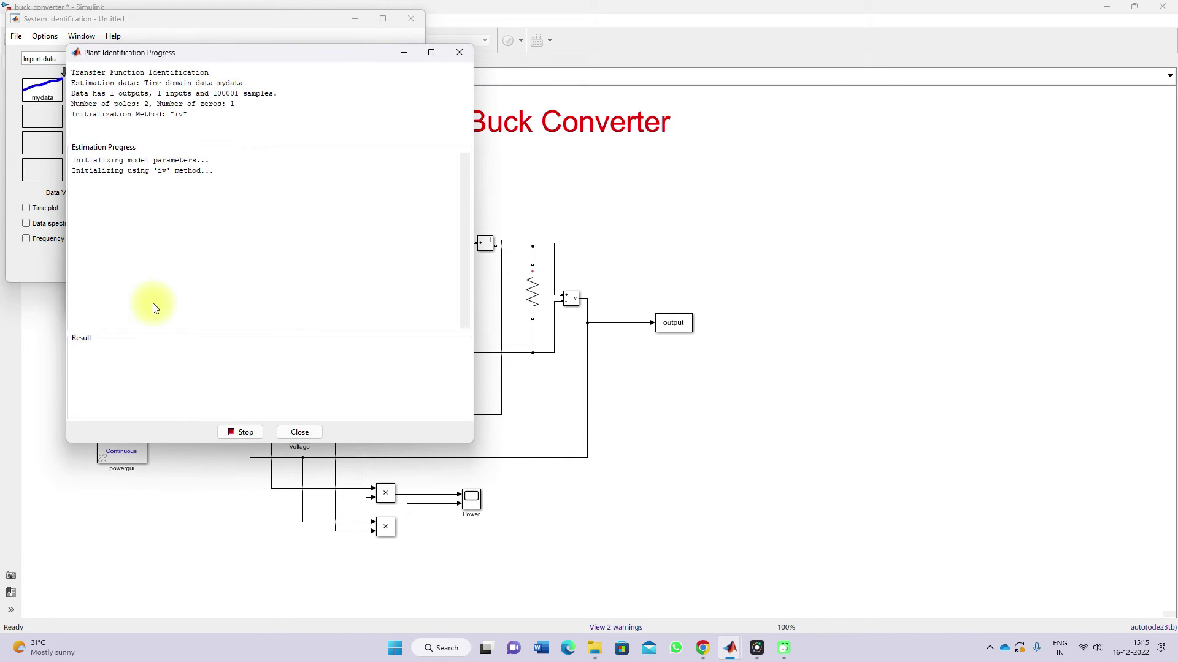
pyautogui.moveTo(202, 51); pyautogui.dragTo(280, 56)
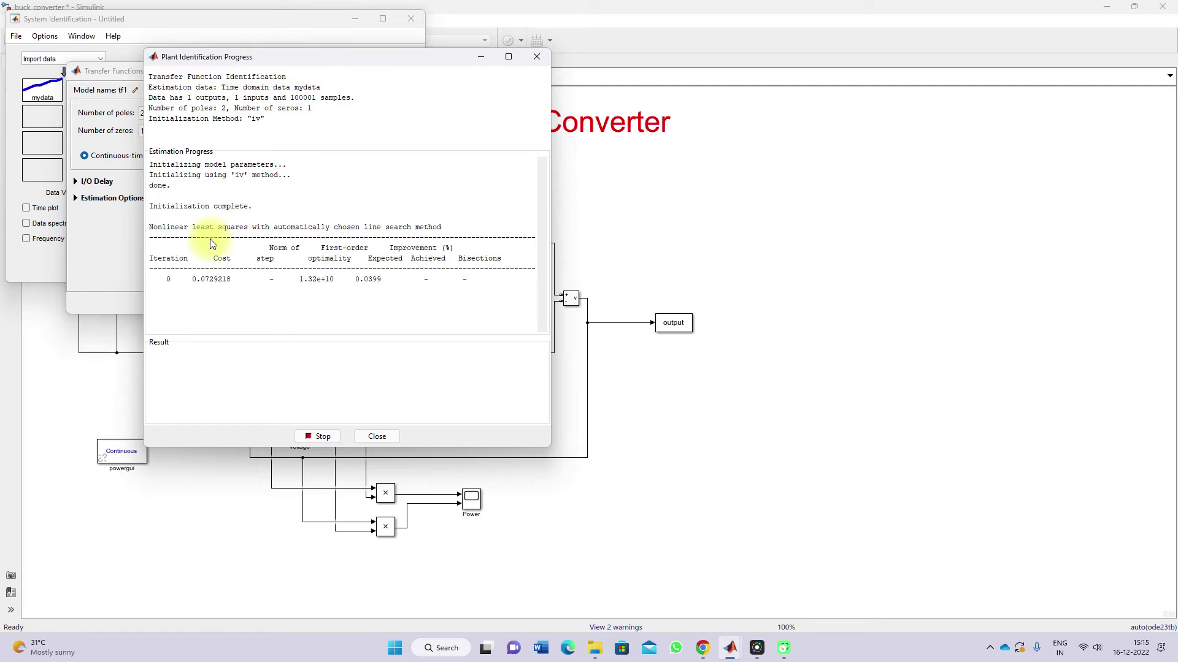
# Step: Check the fit in the plant identification results, then close the progress and Transfer Functions windows
pyautogui.press('F12')
pyautogui.moveTo(184, 331); pyautogui.dragTo(222, 334)
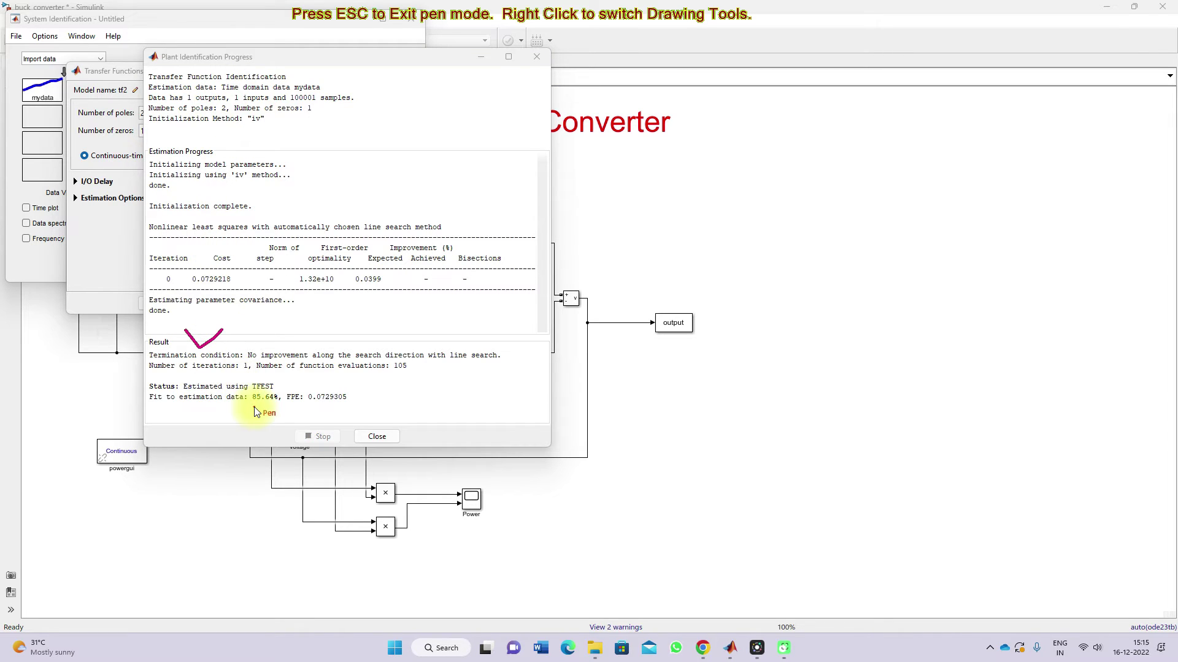
pyautogui.press('Escape')
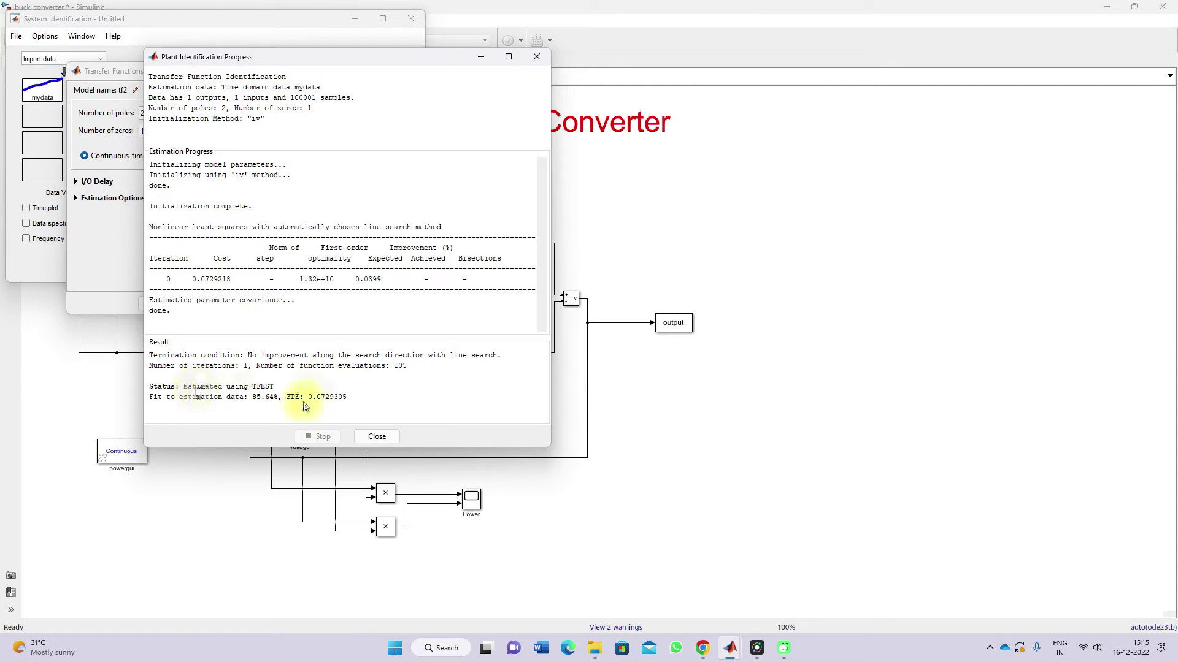
pyautogui.click(380, 437)
pyautogui.click(215, 303)
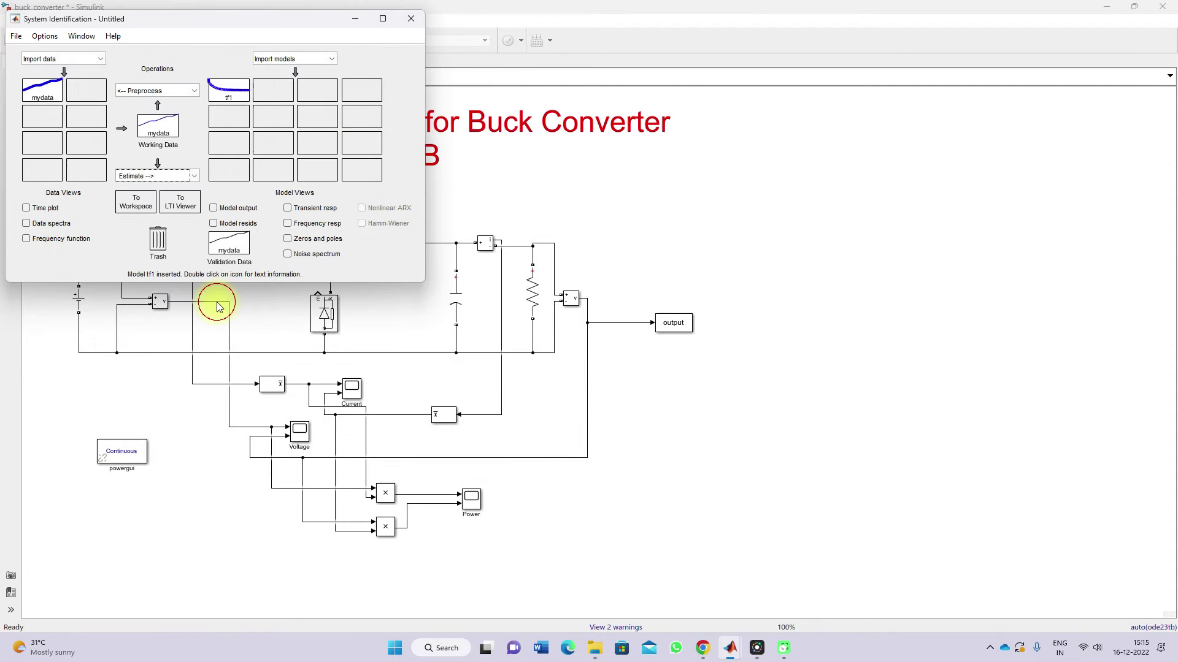
# Step: Open the details of the estimated model tf1 and export it to the MATLAB workspace
pyautogui.hotkey('ctrl', 'F9')
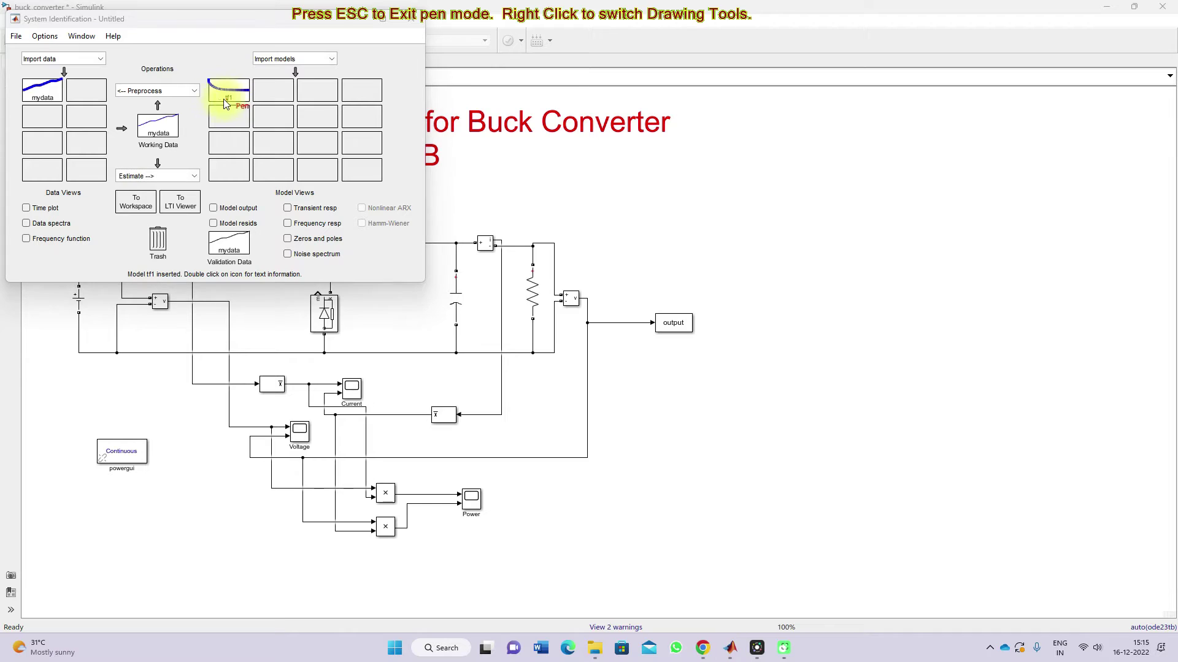
pyautogui.moveTo(201, 79); pyautogui.dragTo(221, 68)
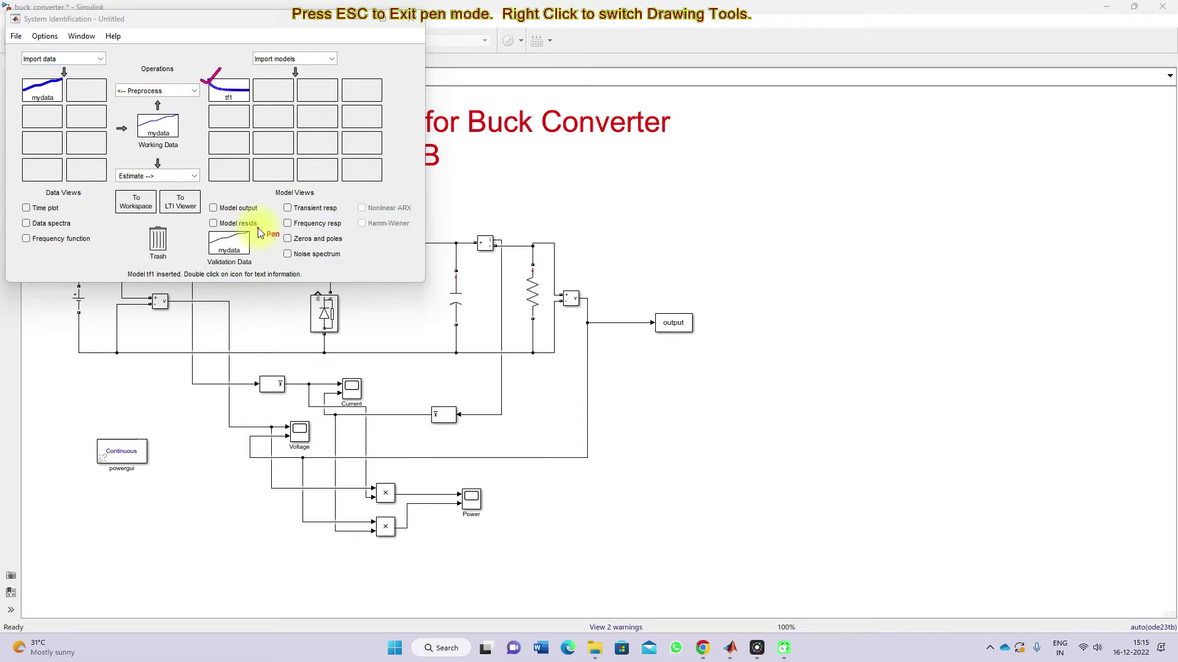
pyautogui.press('Escape')
pyautogui.doubleClick(230, 86)
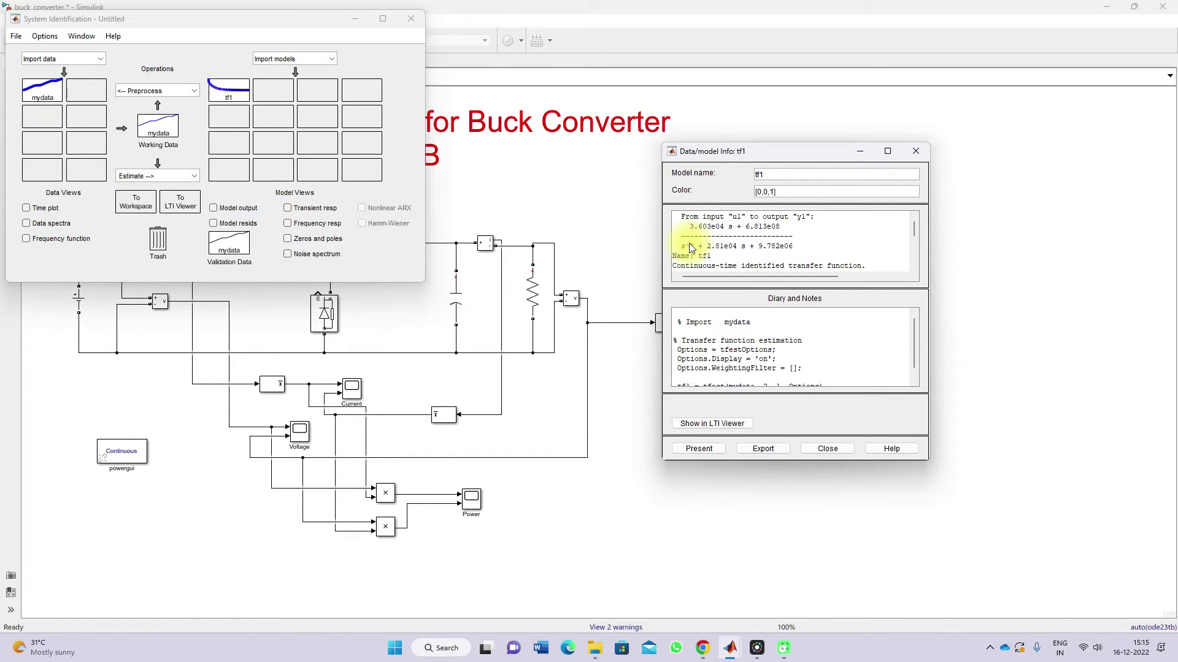
pyautogui.click(755, 449)
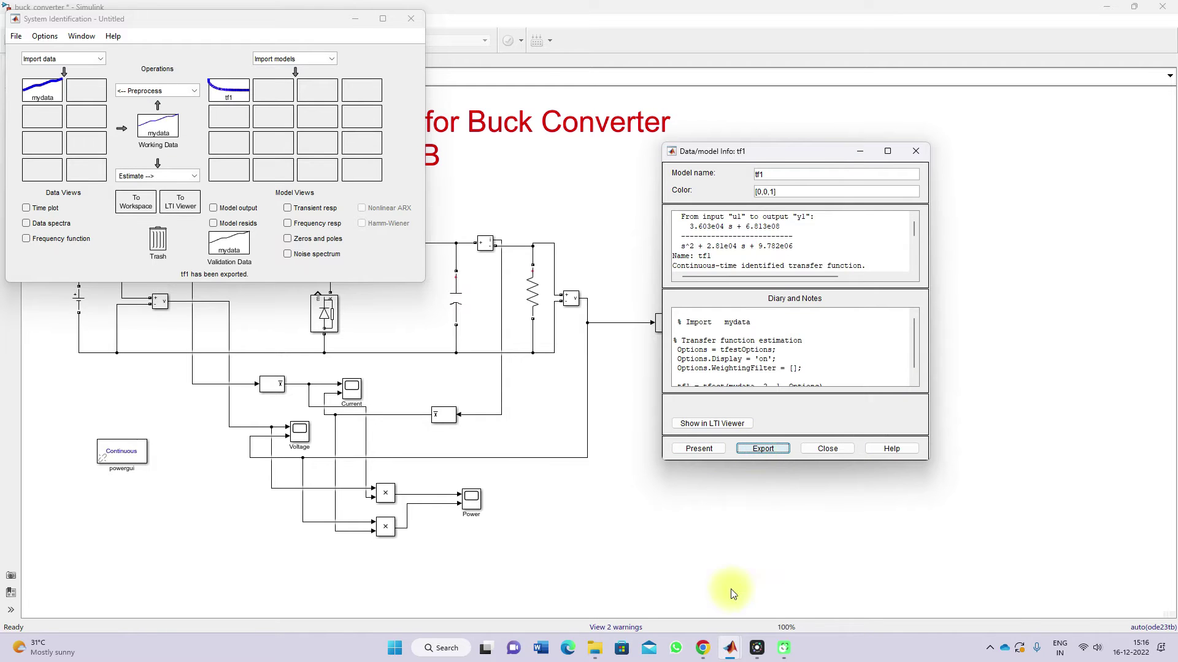
# Step: Switch to MATLAB and inspect the Numerator and Denominator of the exported tf1 variable, closing its views again
pyautogui.moveTo(730, 648)
pyautogui.click(297, 593)
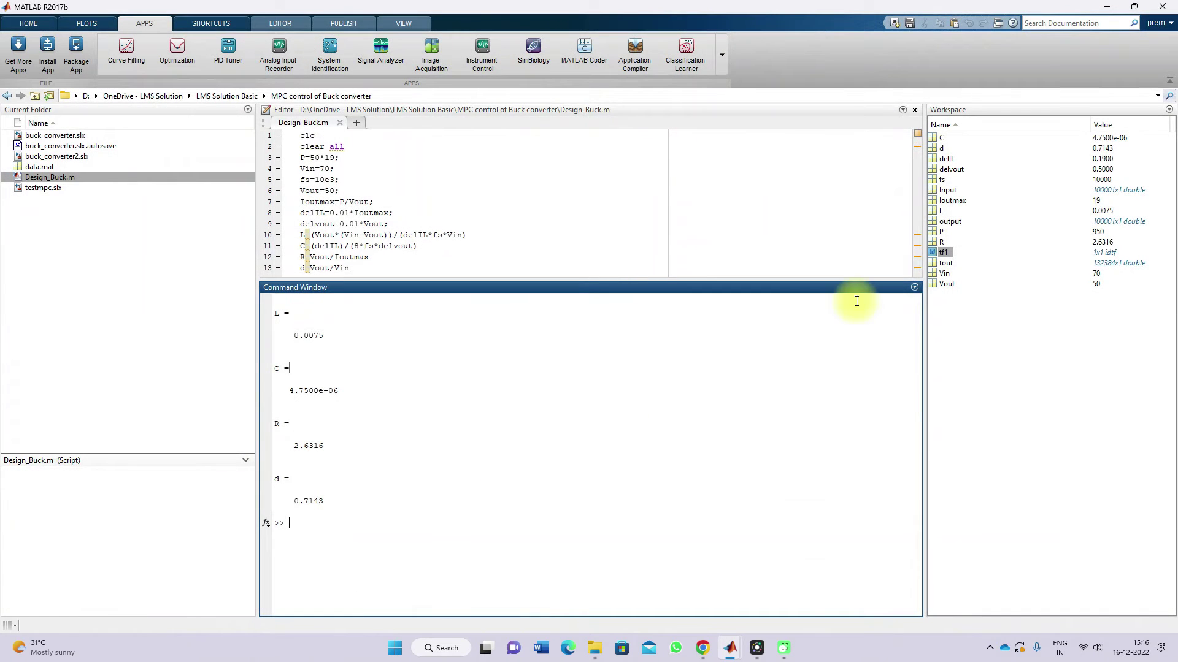
pyautogui.click(939, 254)
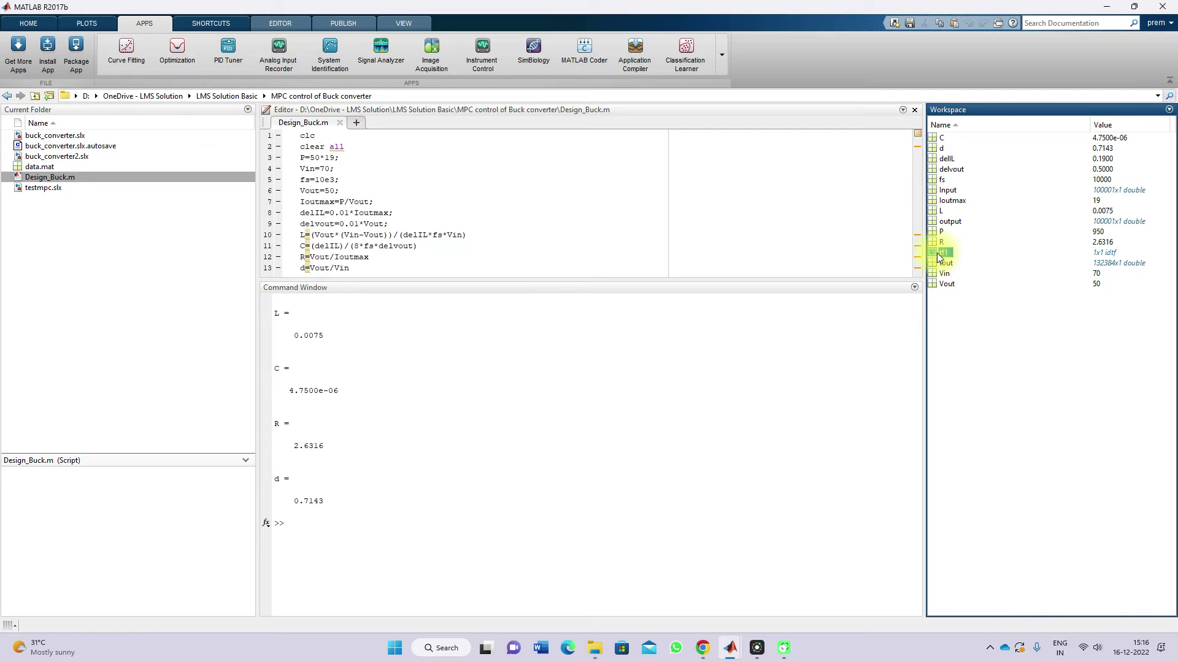
pyautogui.doubleClick(940, 253)
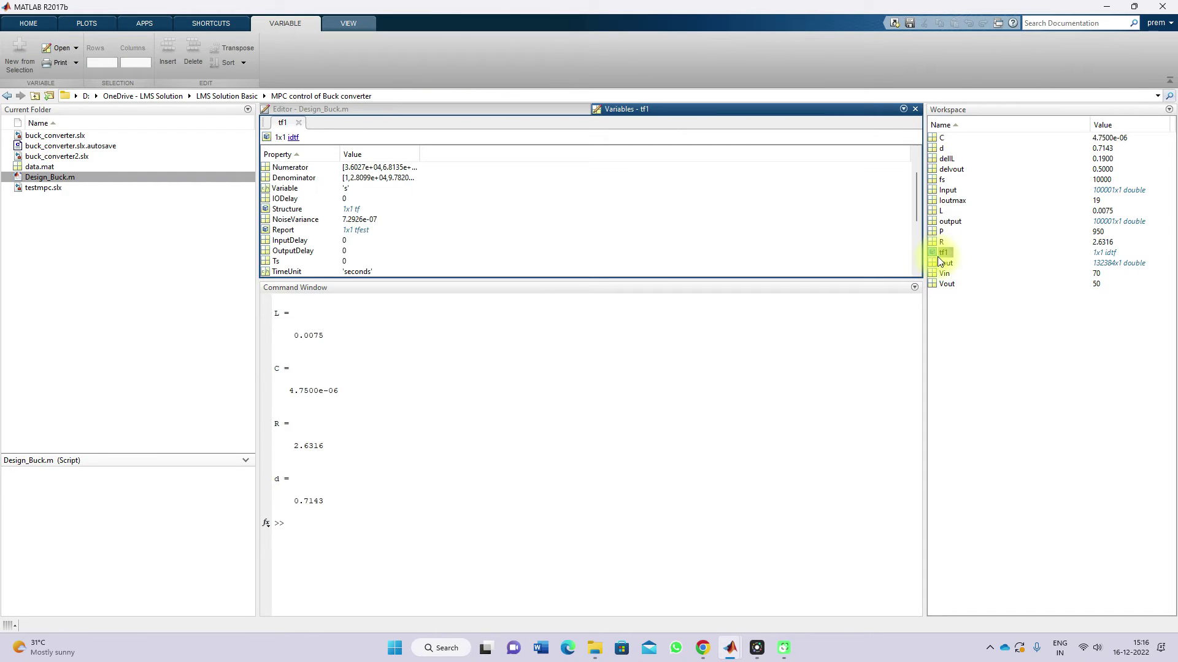
pyautogui.doubleClick(281, 167)
pyautogui.click(370, 123)
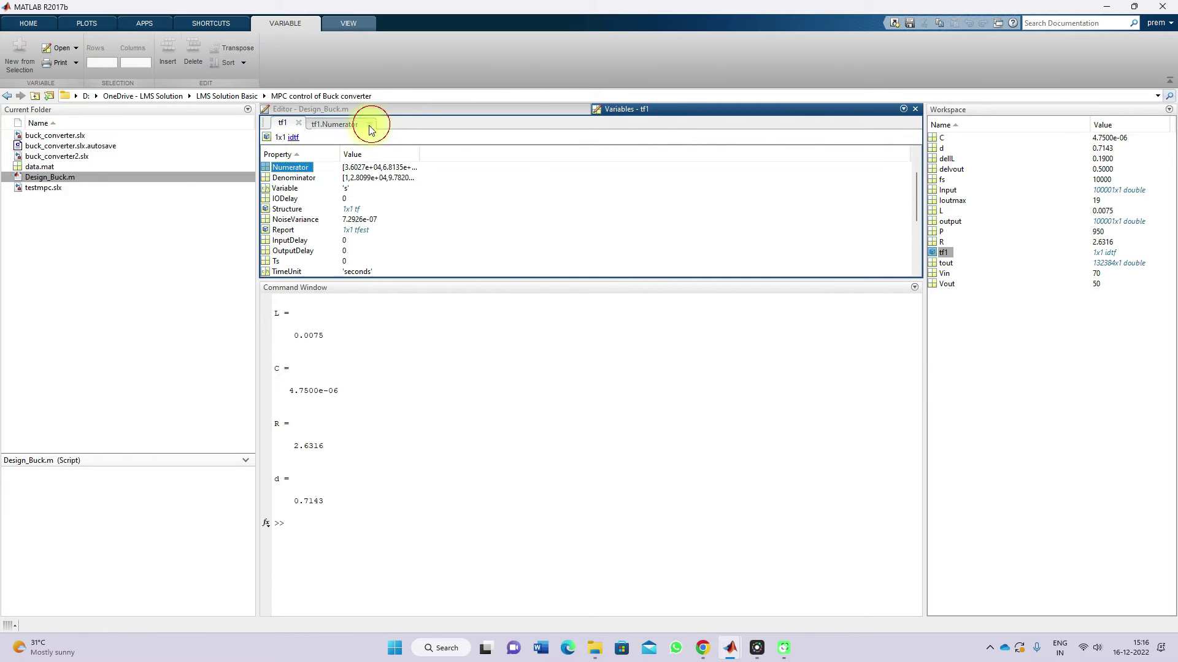
pyautogui.doubleClick(294, 174)
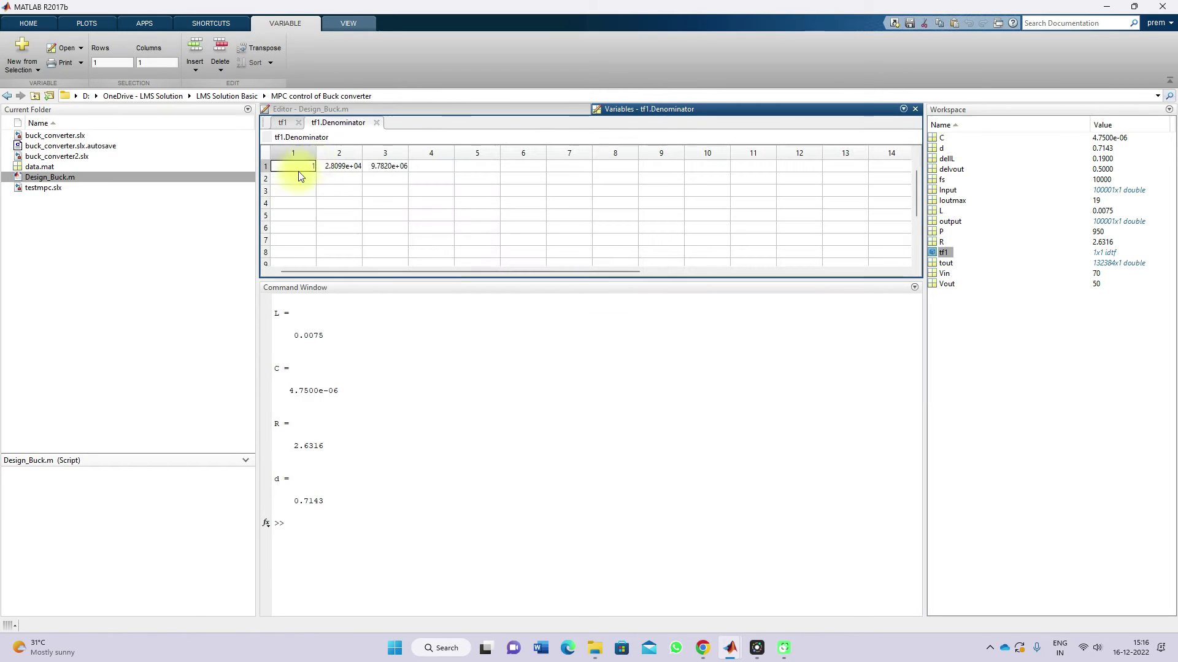
pyautogui.click(376, 122)
pyautogui.click(298, 122)
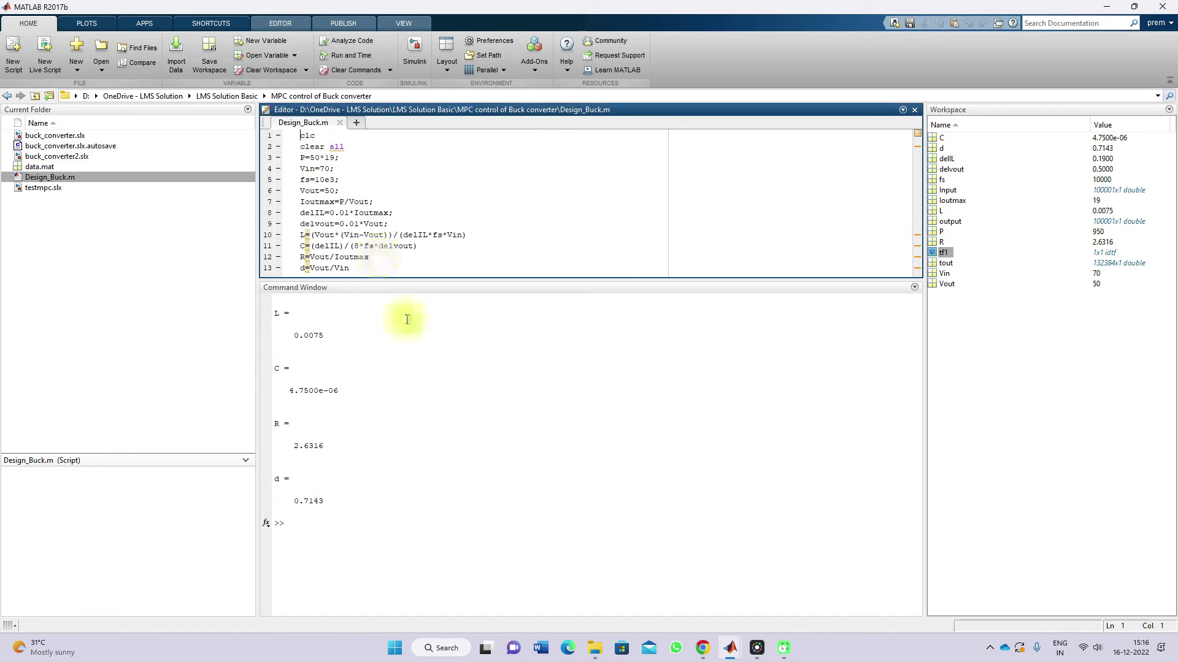
# Step: Create a blank Simulink model and add an MPC Controller block to it
pyautogui.click(419, 352)
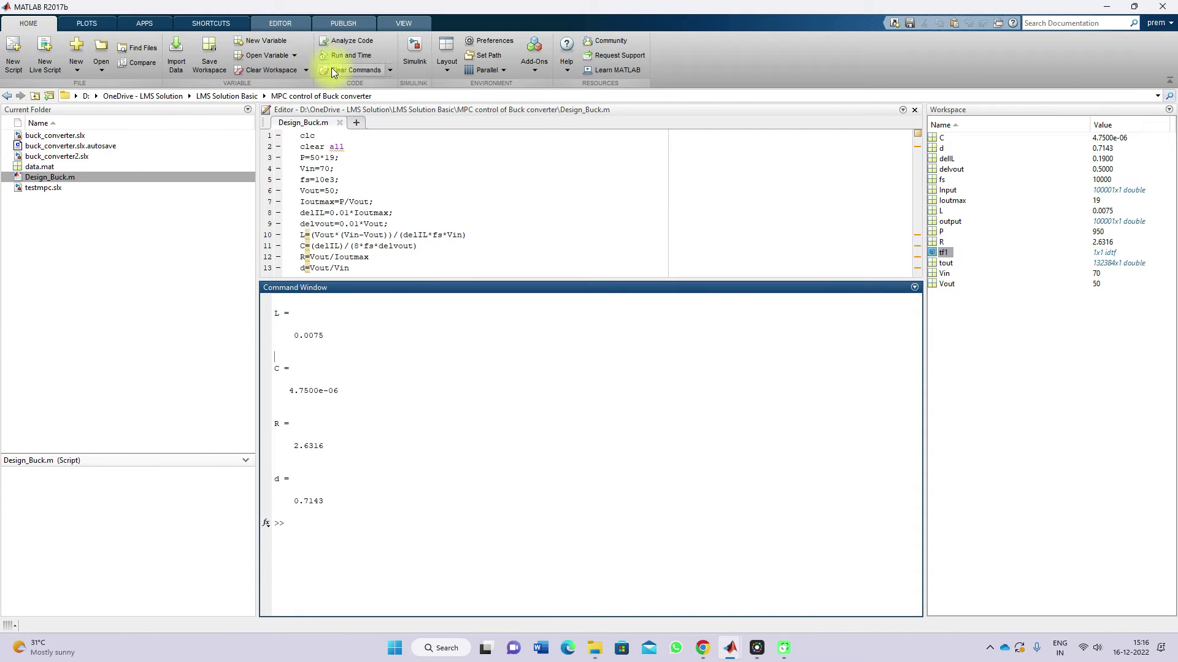
pyautogui.click(409, 49)
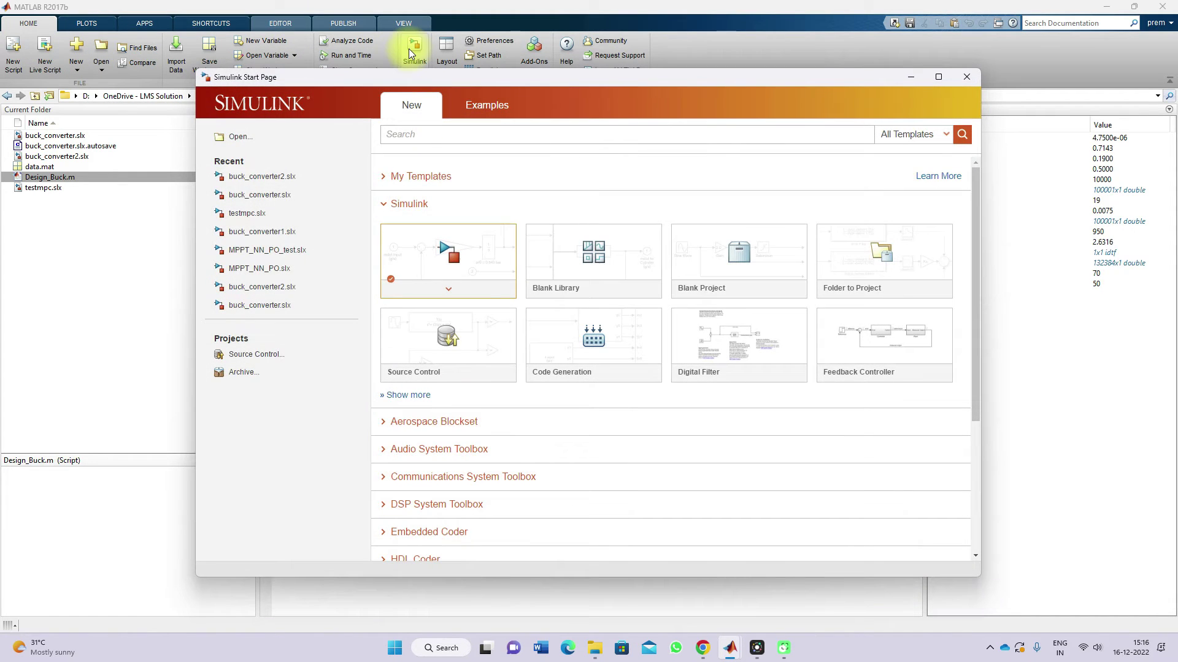
pyautogui.click(449, 250)
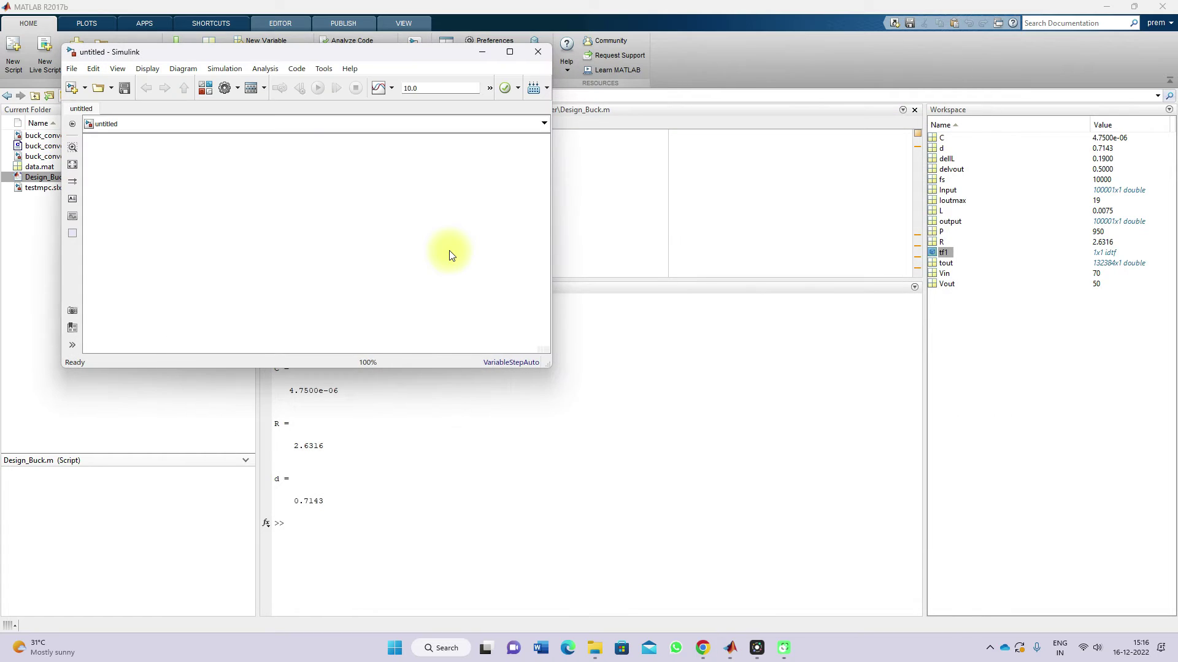
pyautogui.moveTo(289, 59); pyautogui.dragTo(498, 91)
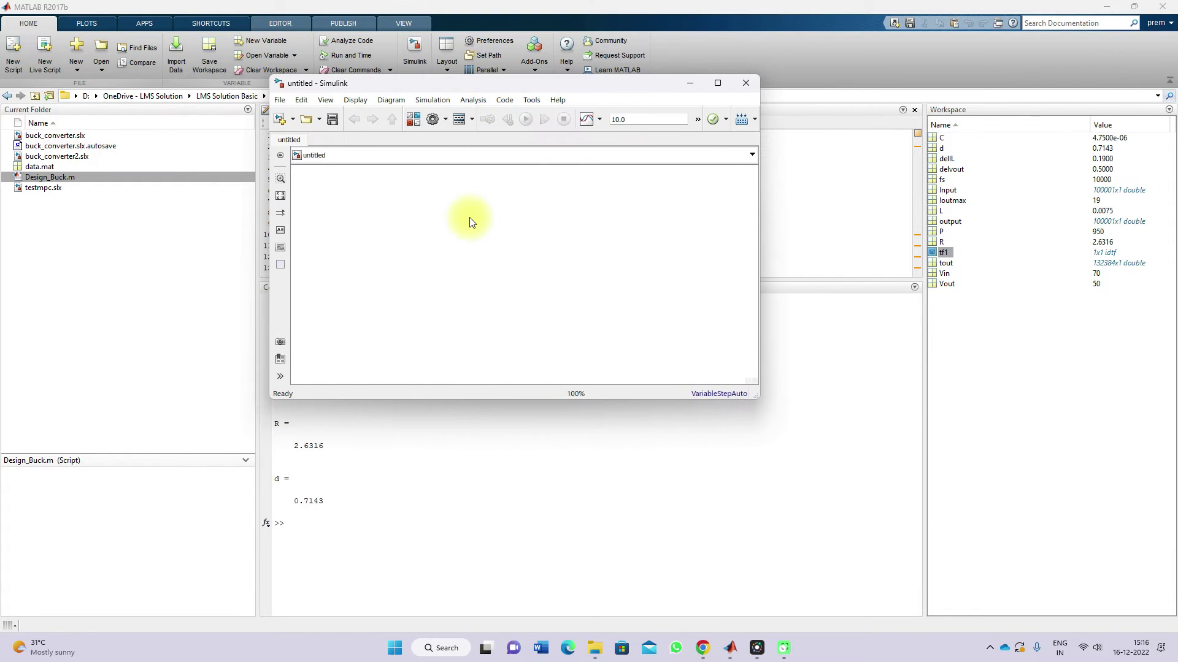
pyautogui.doubleClick(460, 252)
pyautogui.write('MPC')
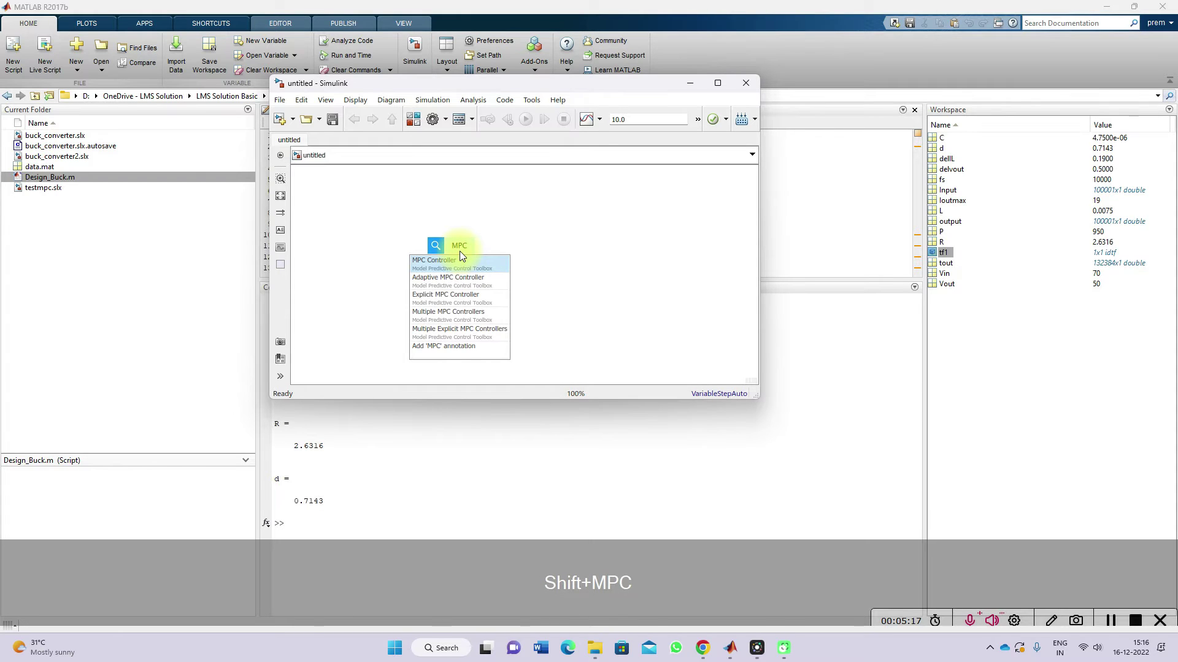
pyautogui.press('Return')
# Step: Add an LTI System block beside the MPC Controller and connect the controller's mv output to its input
pyautogui.doubleClick(539, 256)
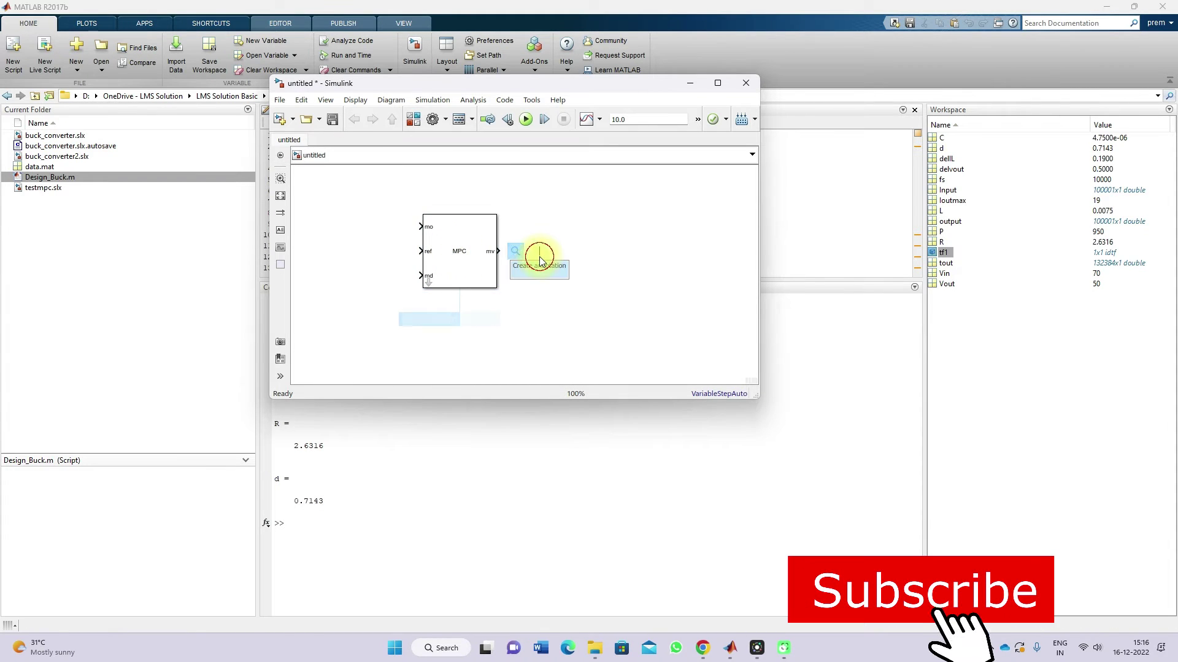
pyautogui.write('LTI')
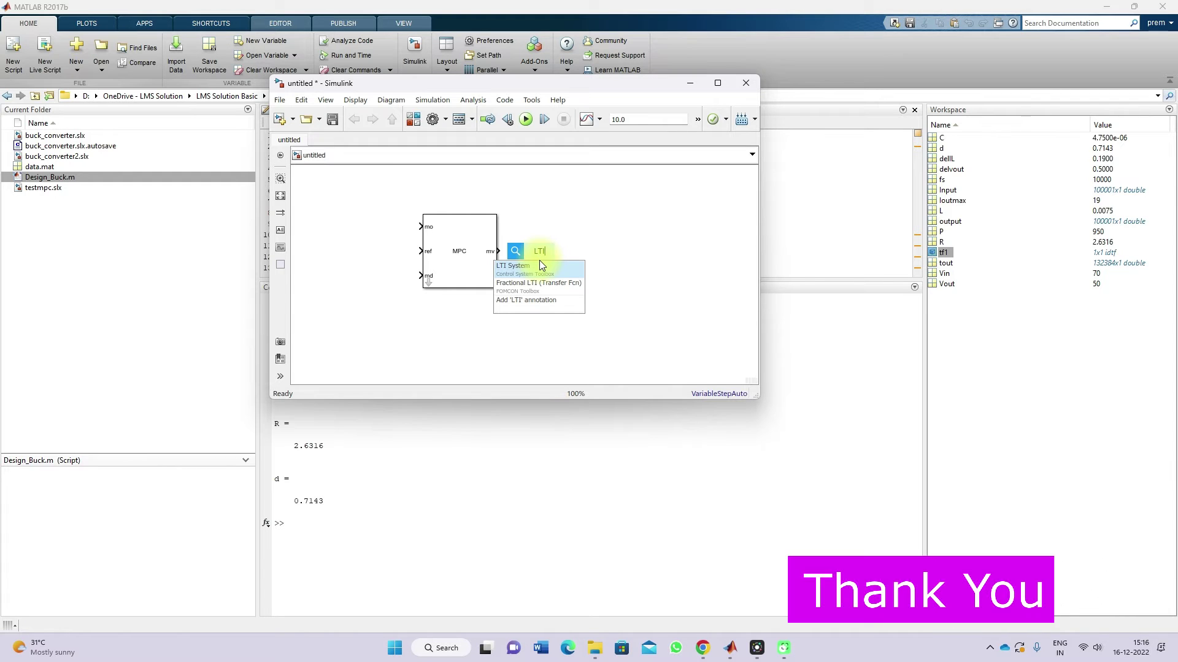
pyautogui.click(540, 269)
pyautogui.moveTo(538, 256); pyautogui.dragTo(599, 251)
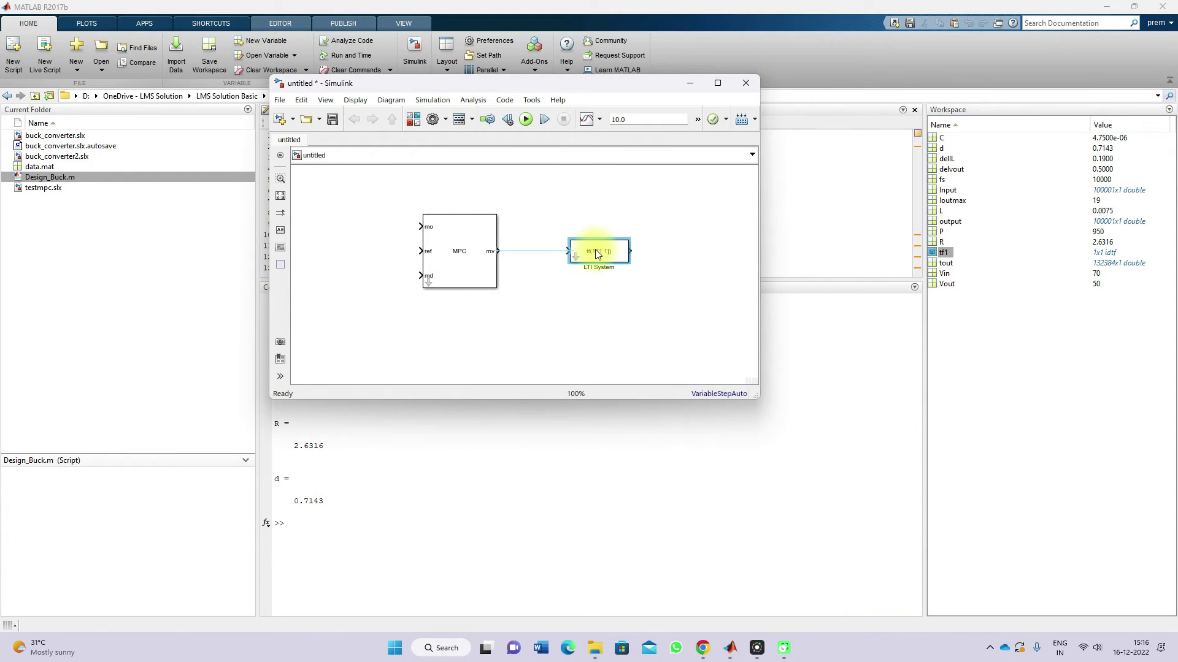
pyautogui.click(497, 250)
pyautogui.click(488, 254)
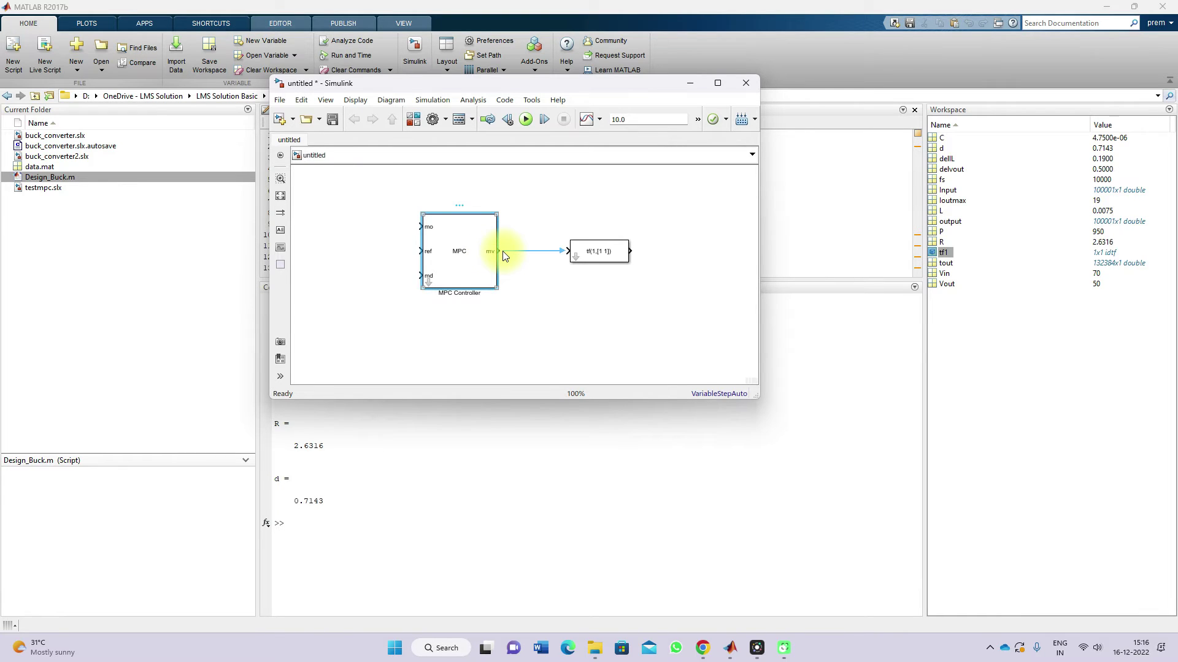
# Step: Check the LTI system variable expression in the LTI System block's parameters and close them unchanged
pyautogui.click(599, 258)
pyautogui.doubleClick(604, 258)
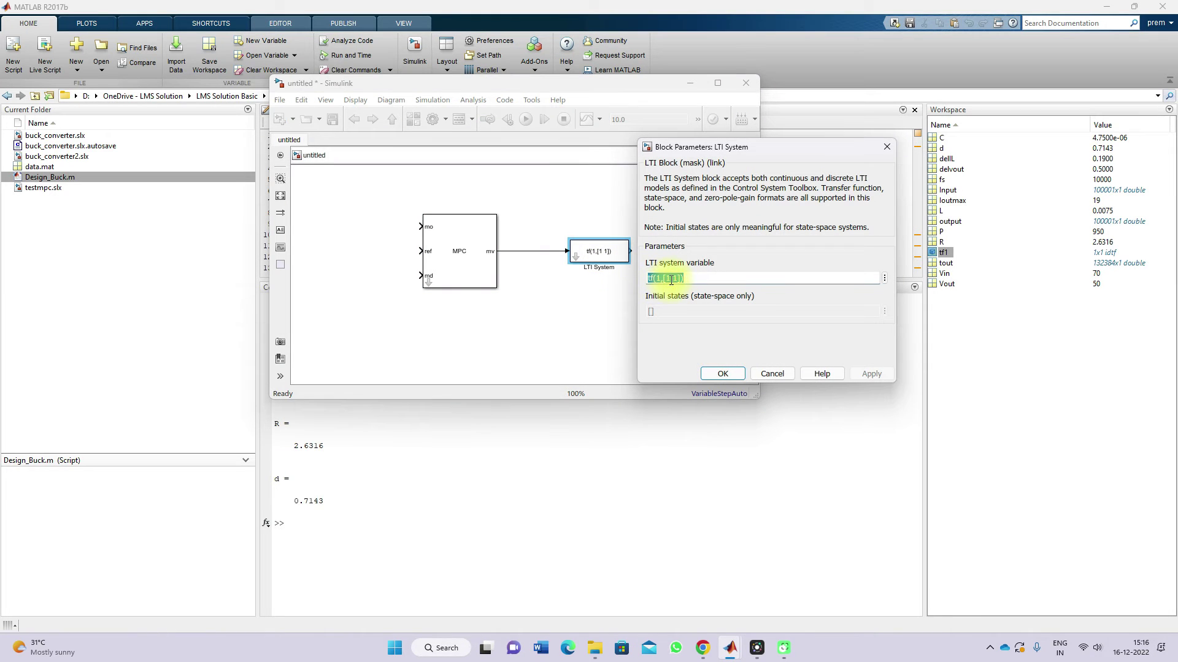
pyautogui.click(722, 374)
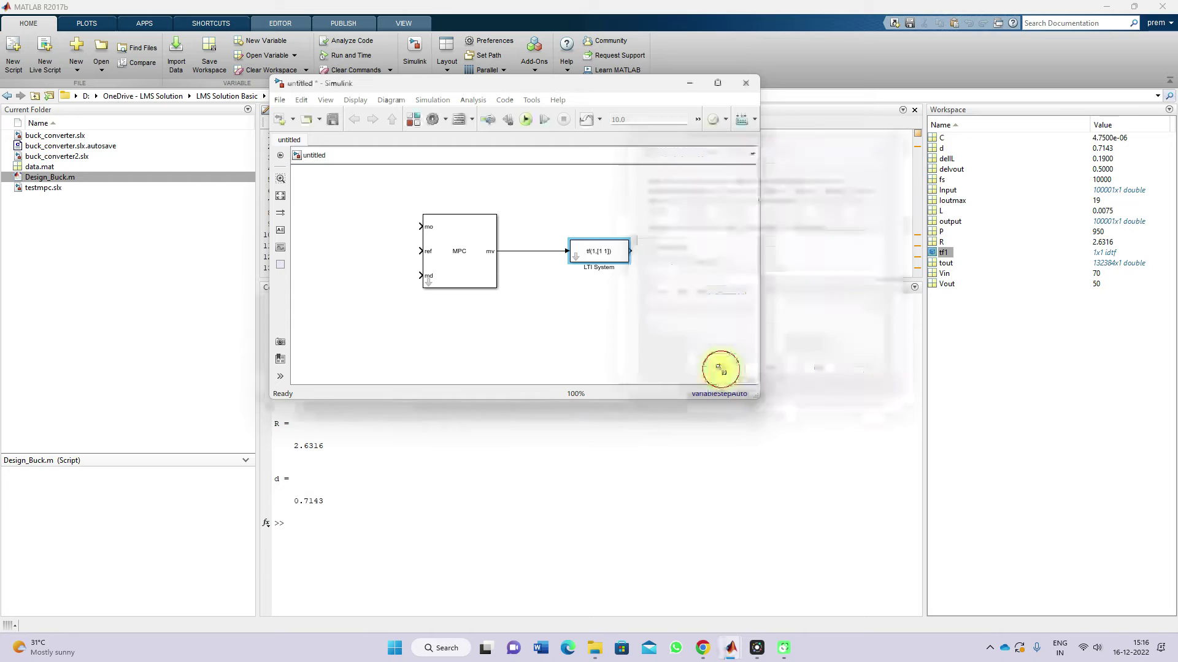
# Step: Copy the numerator reference from the tf1 workspace variable and apply tf1.Numerator as the numerator in the LTI System block's tf expression
pyautogui.doubleClick(943, 252)
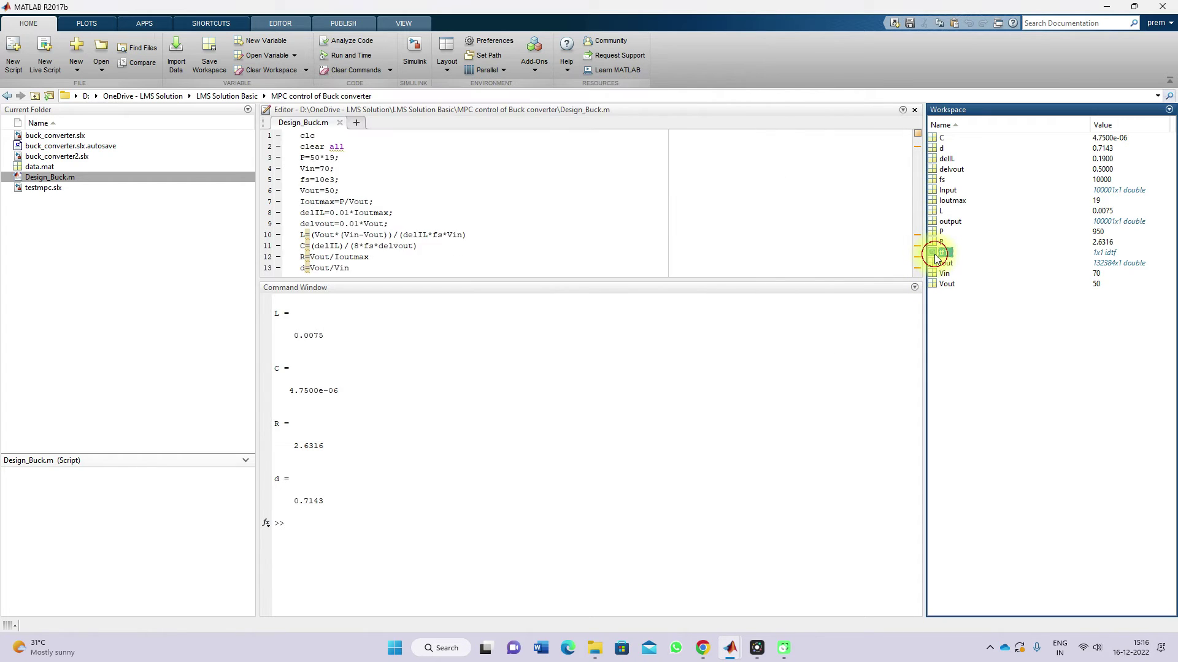
pyautogui.doubleClick(290, 167)
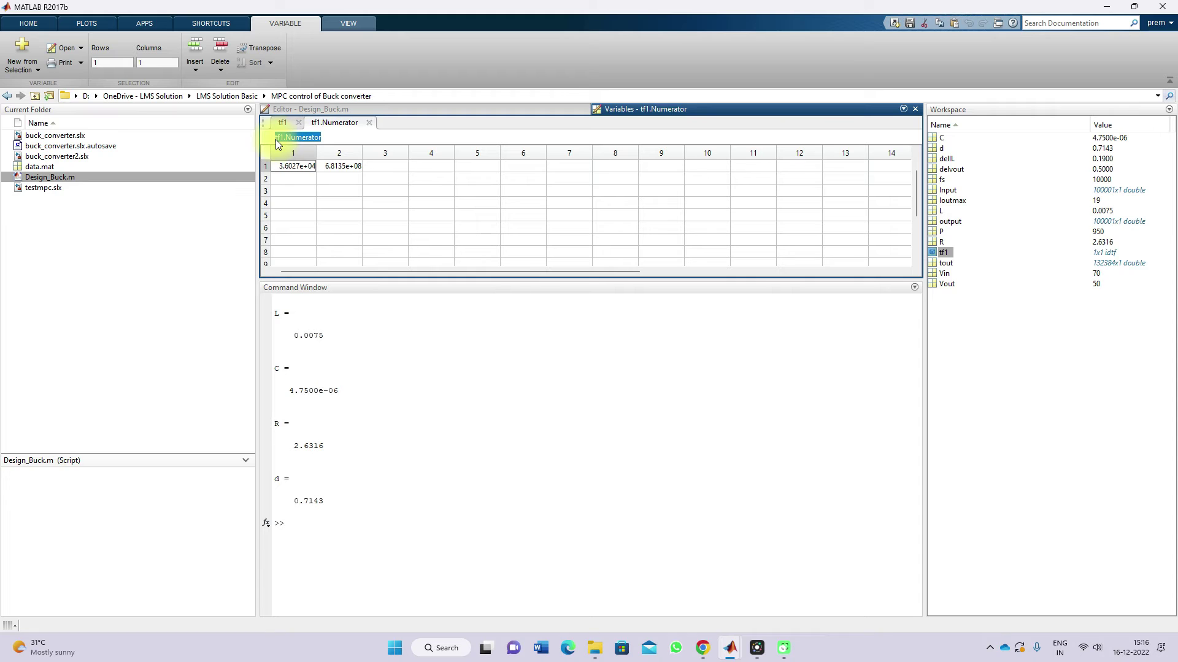
pyautogui.hotkey('ctrl', 'c')
pyautogui.moveTo(730, 648)
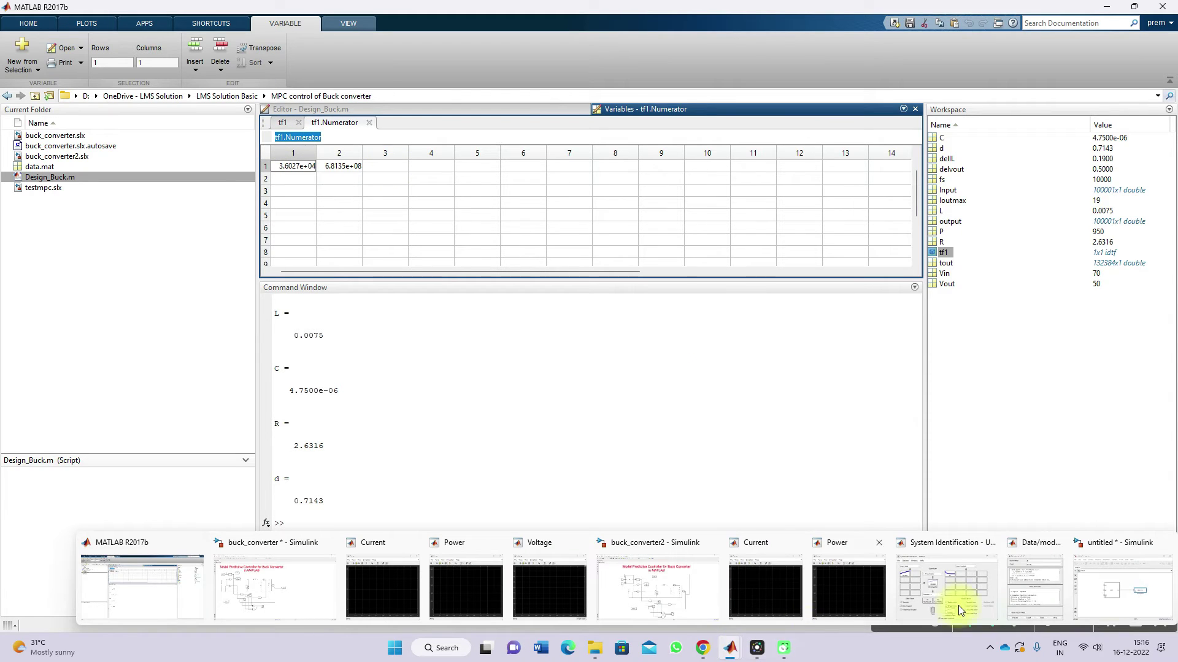
pyautogui.click(1123, 592)
pyautogui.click(610, 254)
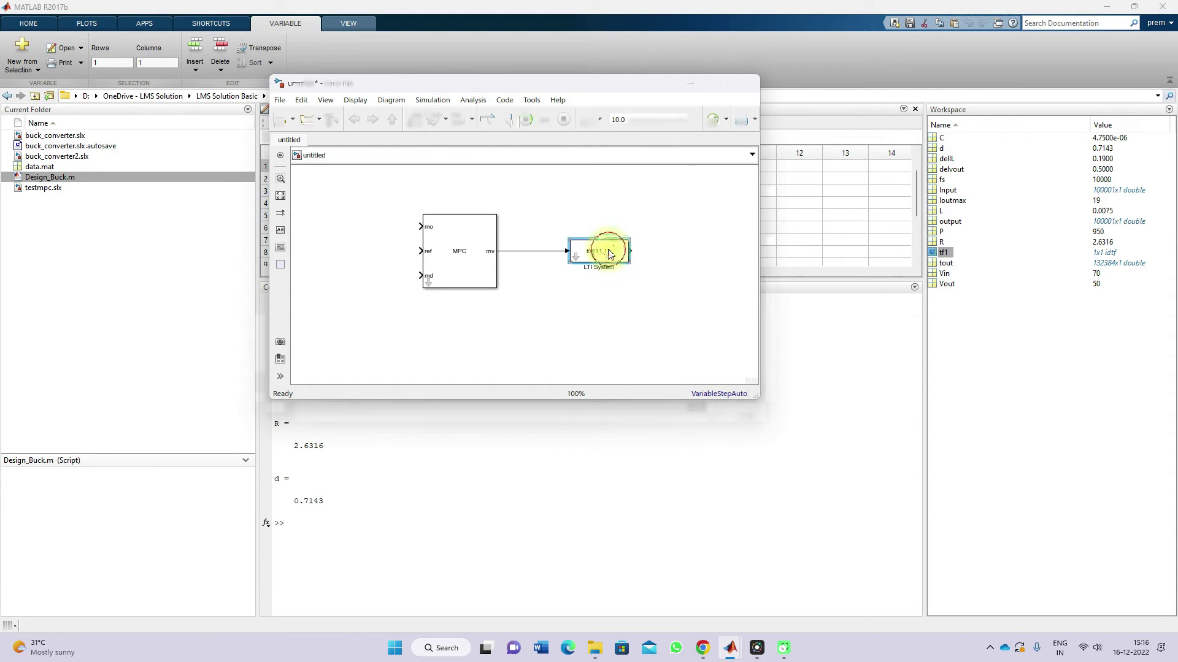
pyautogui.doubleClick(611, 254)
pyautogui.click(657, 279)
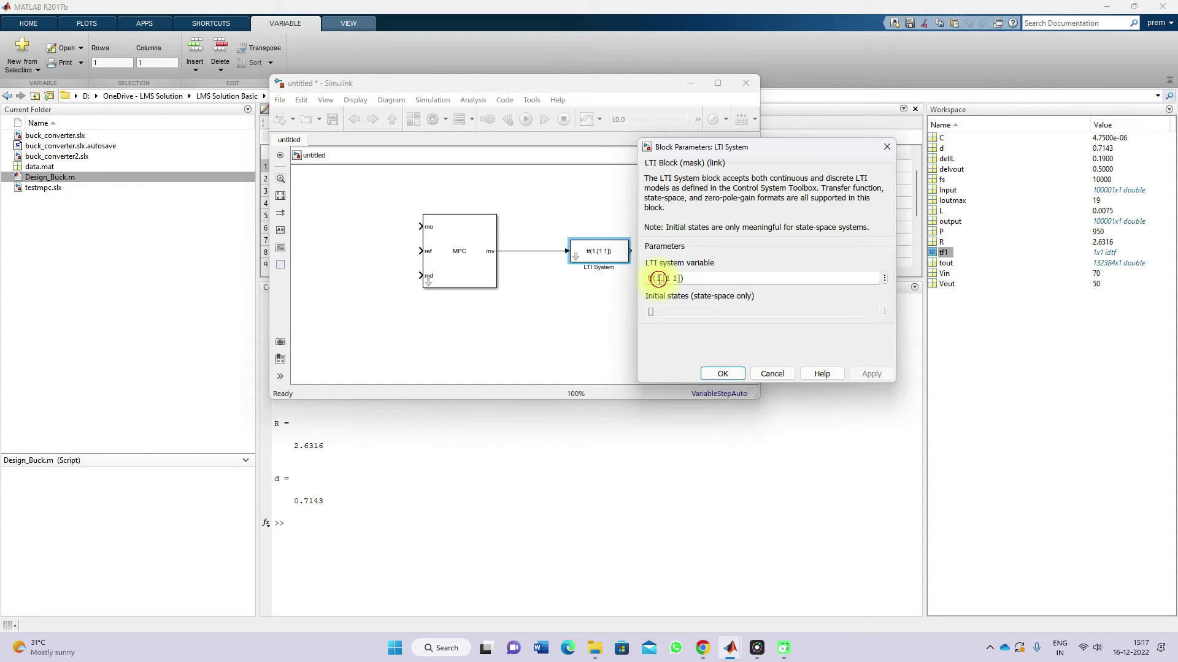
pyautogui.hotkey('ctrl', 'v')
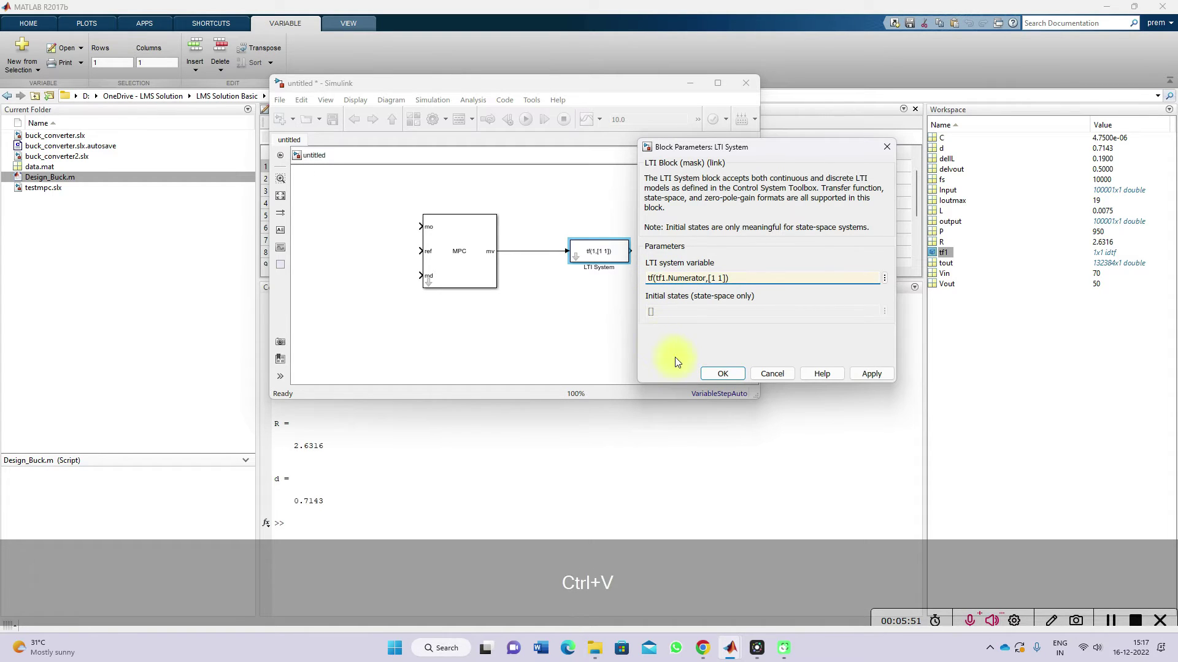
pyautogui.click(871, 374)
# Step: Copy the denominator reference from tf1 and complete the LTI system variable as tf(tf1.Numerator,tf1.Denominator)
pyautogui.click(325, 58)
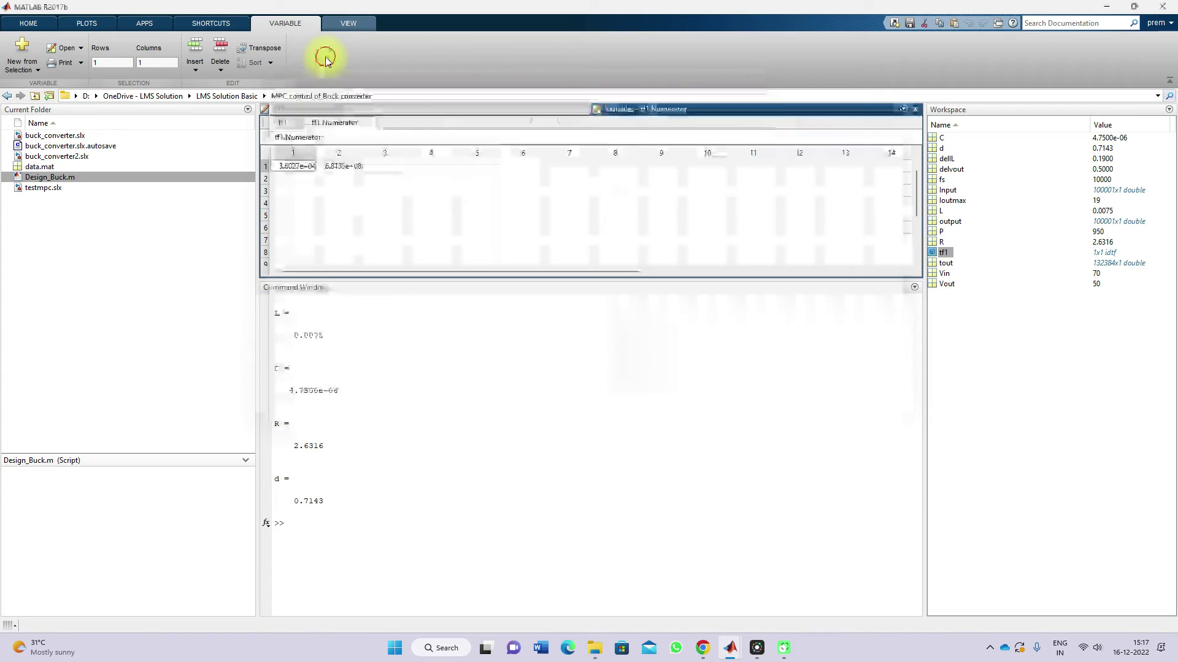
pyautogui.click(284, 123)
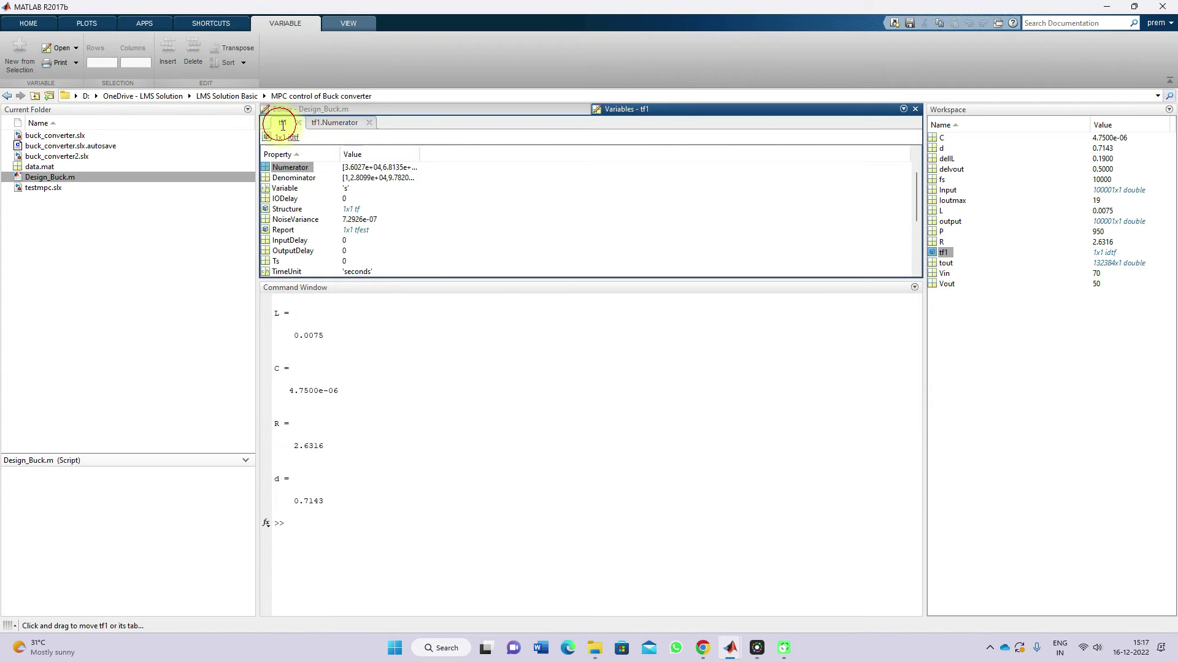
pyautogui.doubleClick(303, 169)
pyautogui.moveTo(329, 140); pyautogui.dragTo(308, 141)
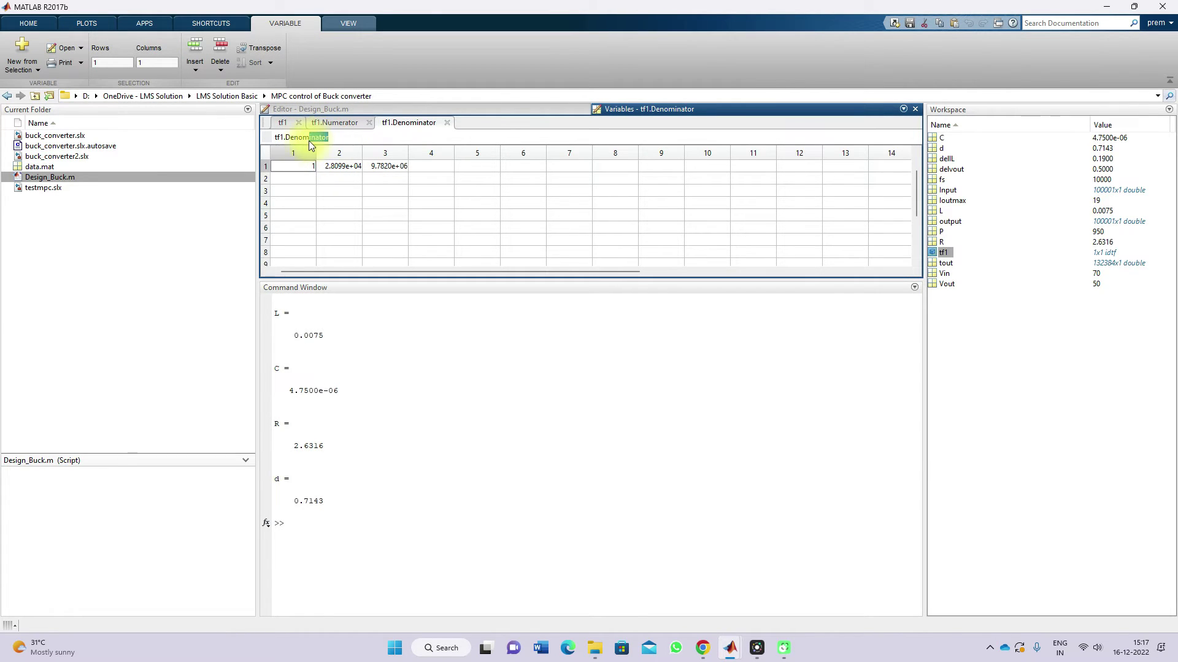
pyautogui.hotkey('ctrl', 'c')
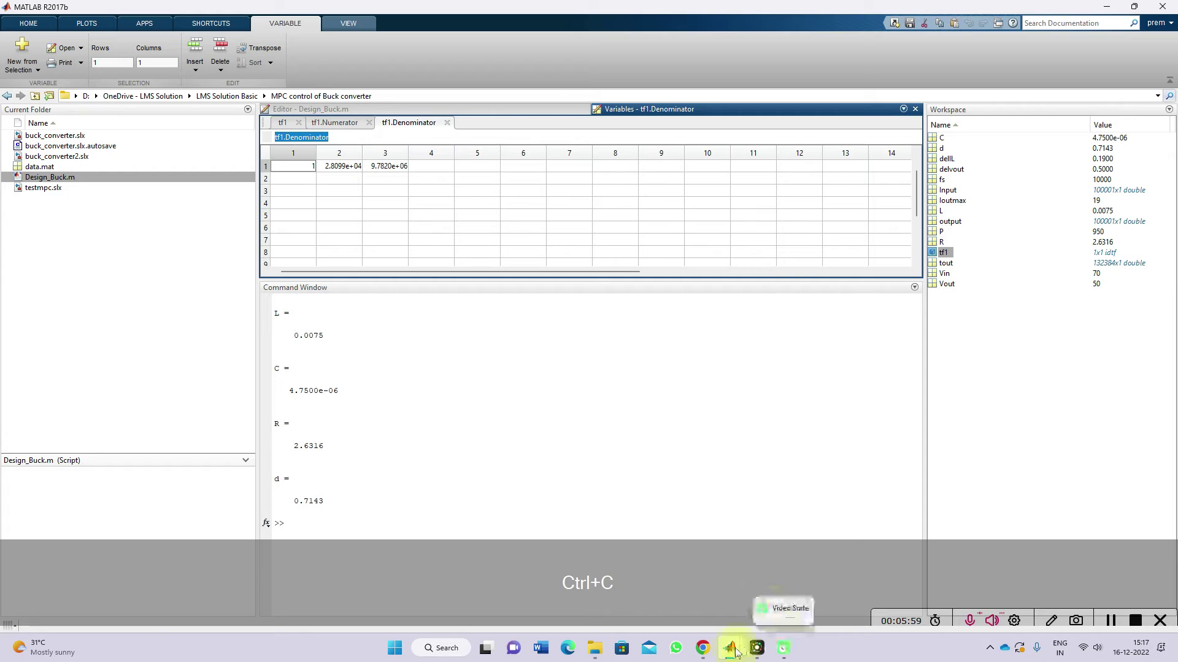
pyautogui.moveTo(730, 647)
pyautogui.click(1138, 589)
pyautogui.click(712, 279)
pyautogui.moveTo(710, 278); pyautogui.dragTo(725, 278)
pyautogui.hotkey('ctrl', 'v')
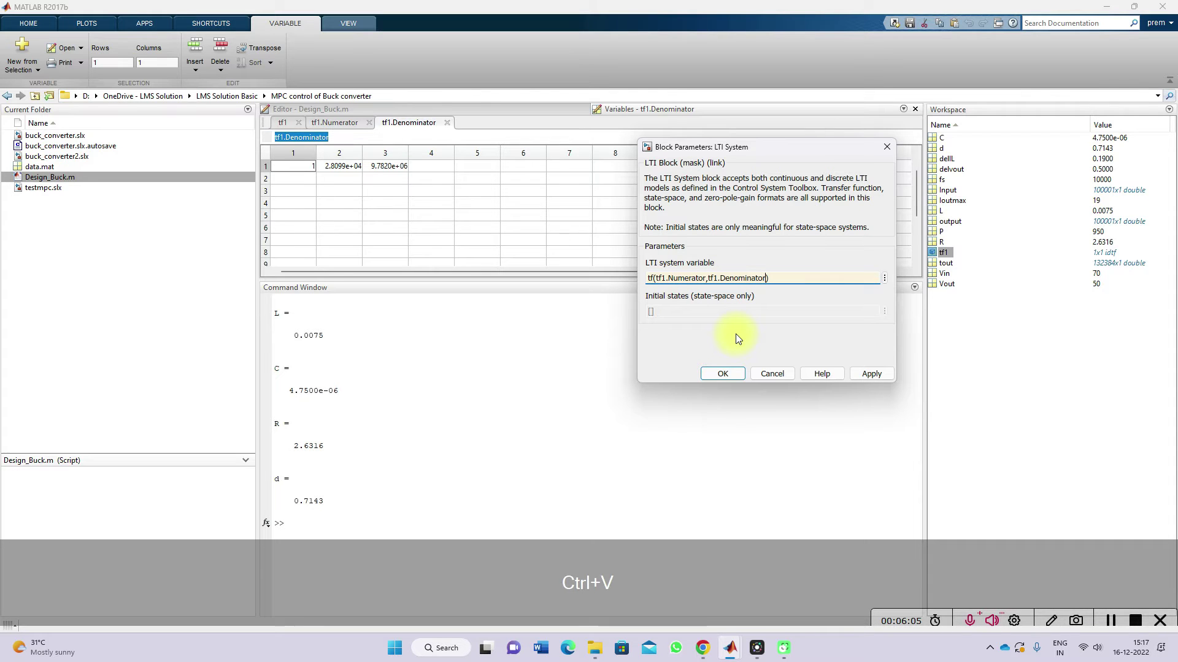
pyautogui.click(861, 372)
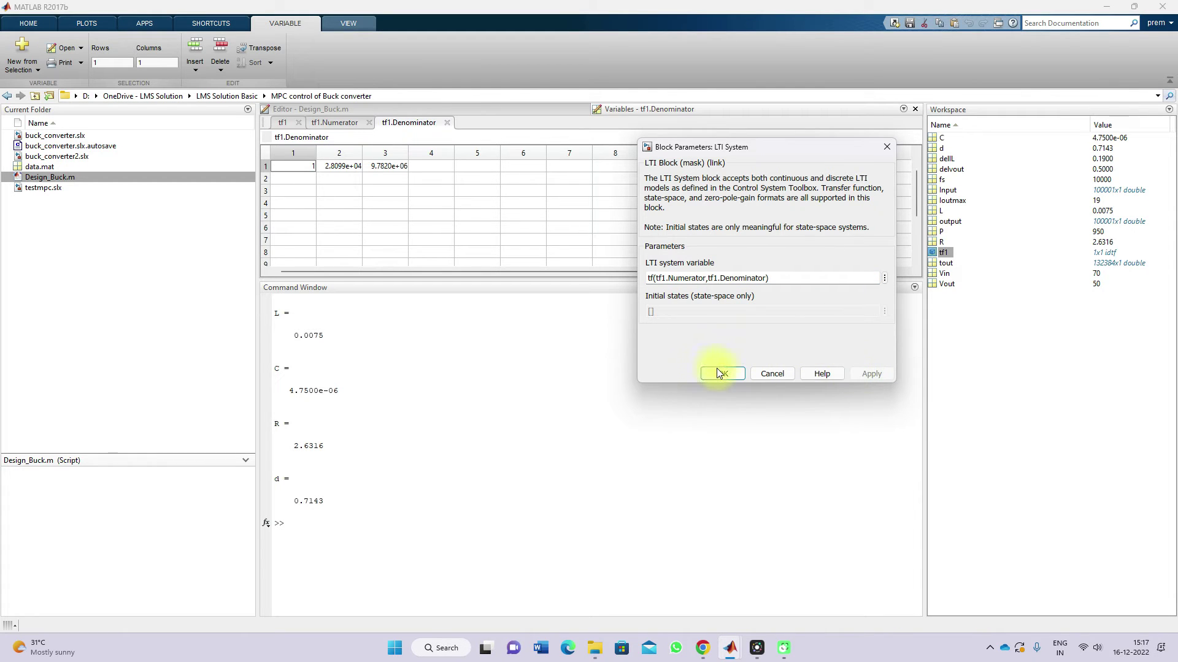
pyautogui.click(719, 372)
# Step: Return to the untitled Simulink model and widen the LTI System block to fit its expression
pyautogui.moveTo(729, 645)
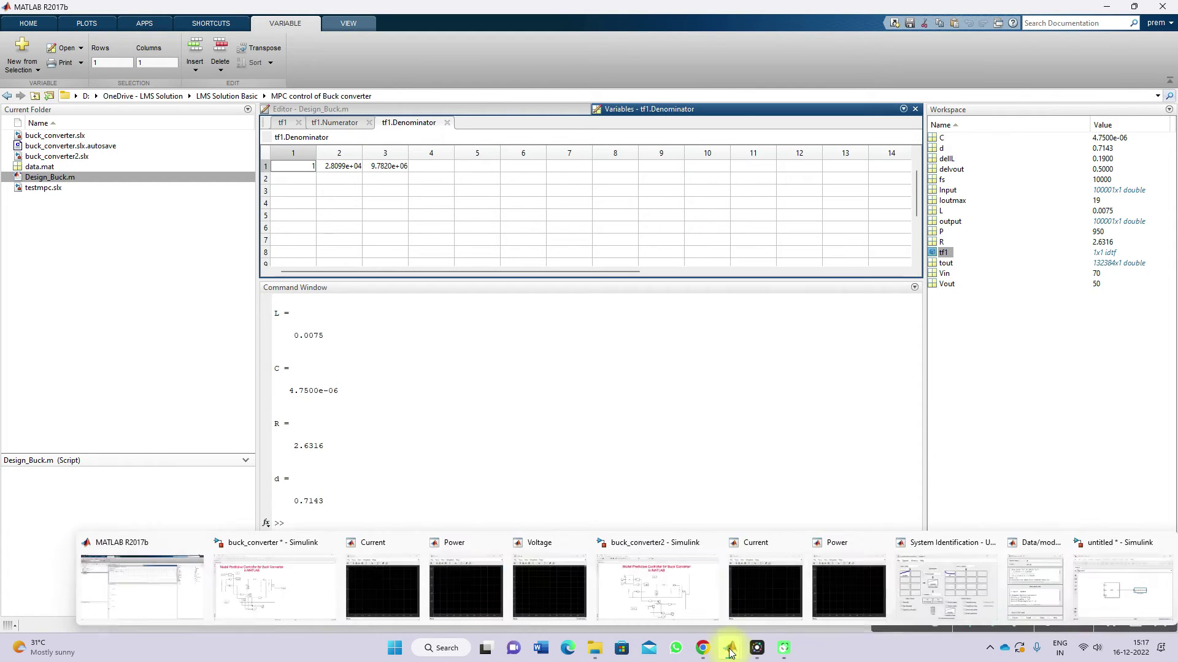
pyautogui.click(1131, 579)
pyautogui.moveTo(628, 240); pyautogui.dragTo(651, 242)
pyautogui.click(619, 309)
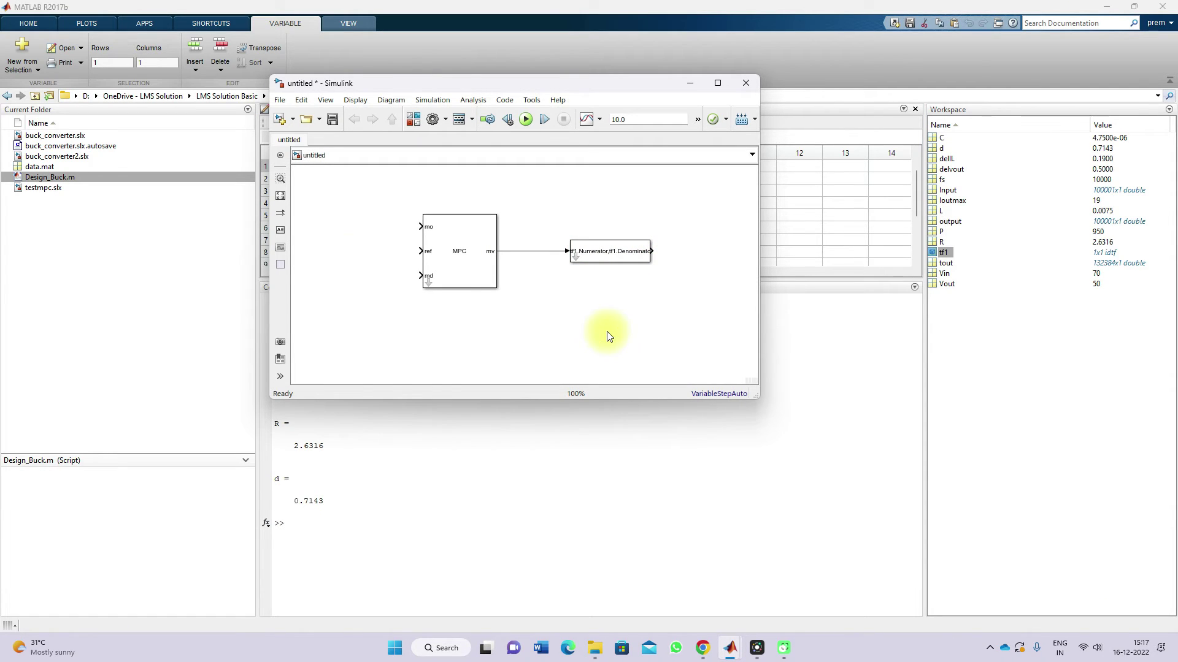
pyautogui.click(430, 236)
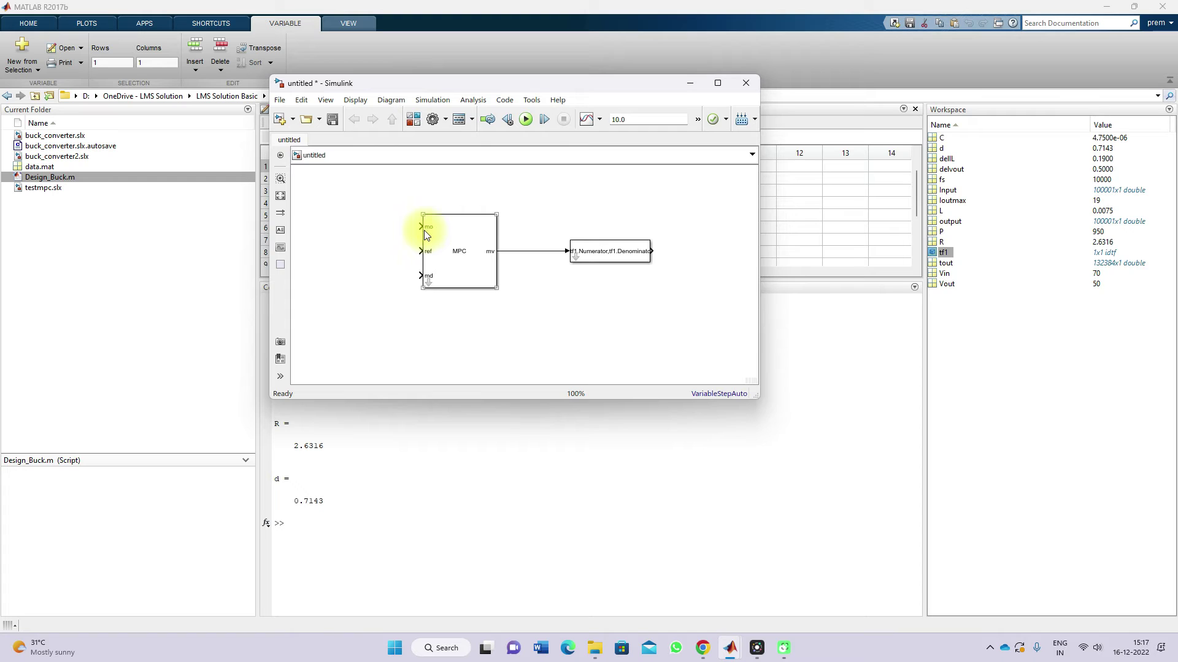
pyautogui.press('F12')
pyautogui.moveTo(621, 250); pyautogui.dragTo(636, 230)
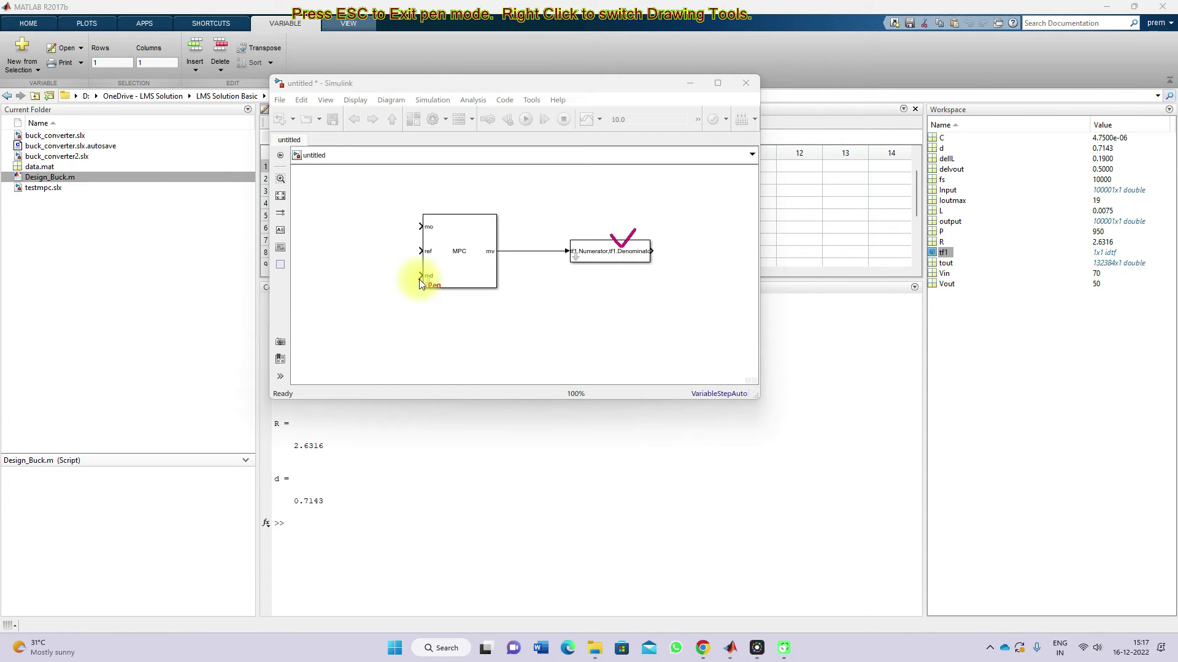
pyautogui.press('Escape')
# Step: Connect the LTI System output back to the controller's mo input, routing the feedback line above the blocks
pyautogui.click(651, 253)
pyautogui.moveTo(655, 250)
pyautogui.mouseDown()
pyautogui.moveTo(581, 179)
pyautogui.moveTo(420, 227)
pyautogui.mouseUp()
pyautogui.moveTo(498, 296); pyautogui.dragTo(518, 176)
pyautogui.click(642, 255)
pyautogui.click(429, 238)
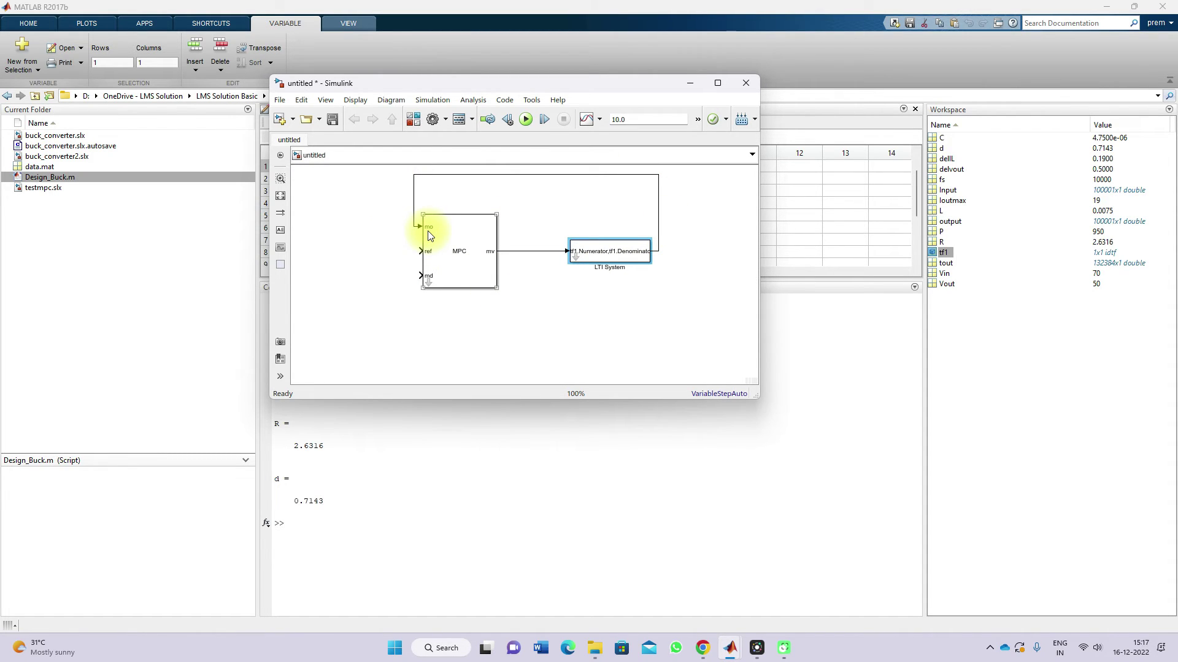
# Step: Add a Constant block and connect it to the MPC Controller's ref input
pyautogui.click(422, 341)
pyautogui.write('cons')
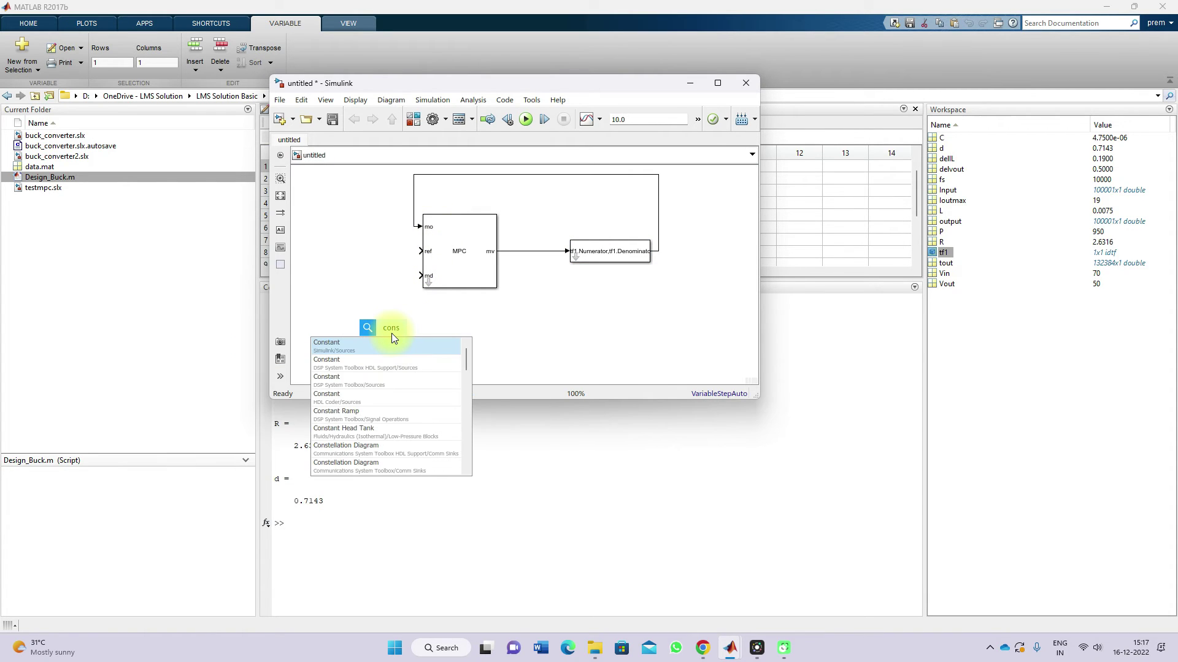
pyautogui.click(387, 349)
pyautogui.moveTo(391, 342); pyautogui.dragTo(418, 248)
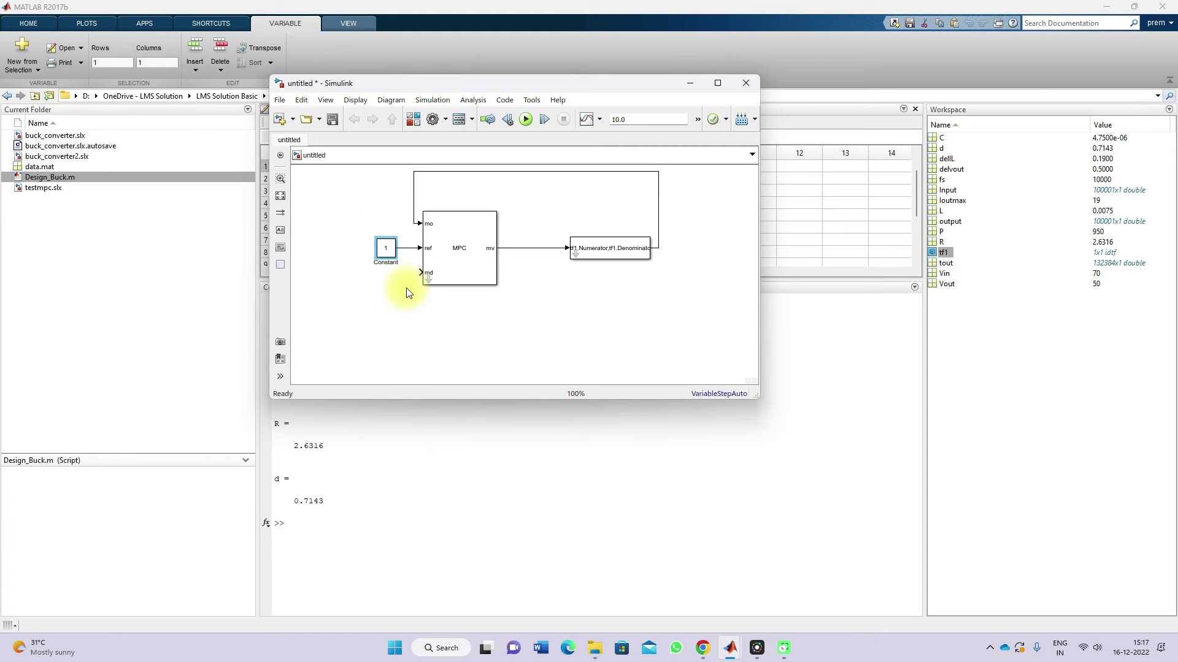
# Step: Look up Vout in the Design_Buck.m script and set the Constant block at the ref input to 50
pyautogui.click(294, 72)
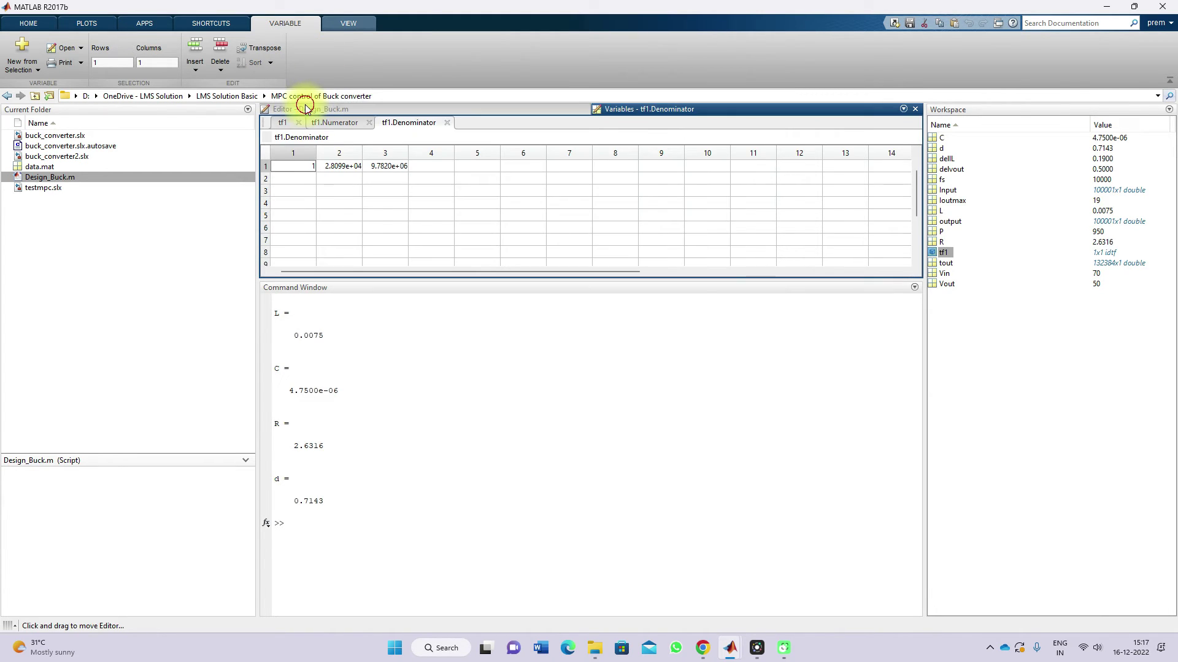
pyautogui.click(302, 107)
pyautogui.moveTo(339, 190); pyautogui.dragTo(295, 190)
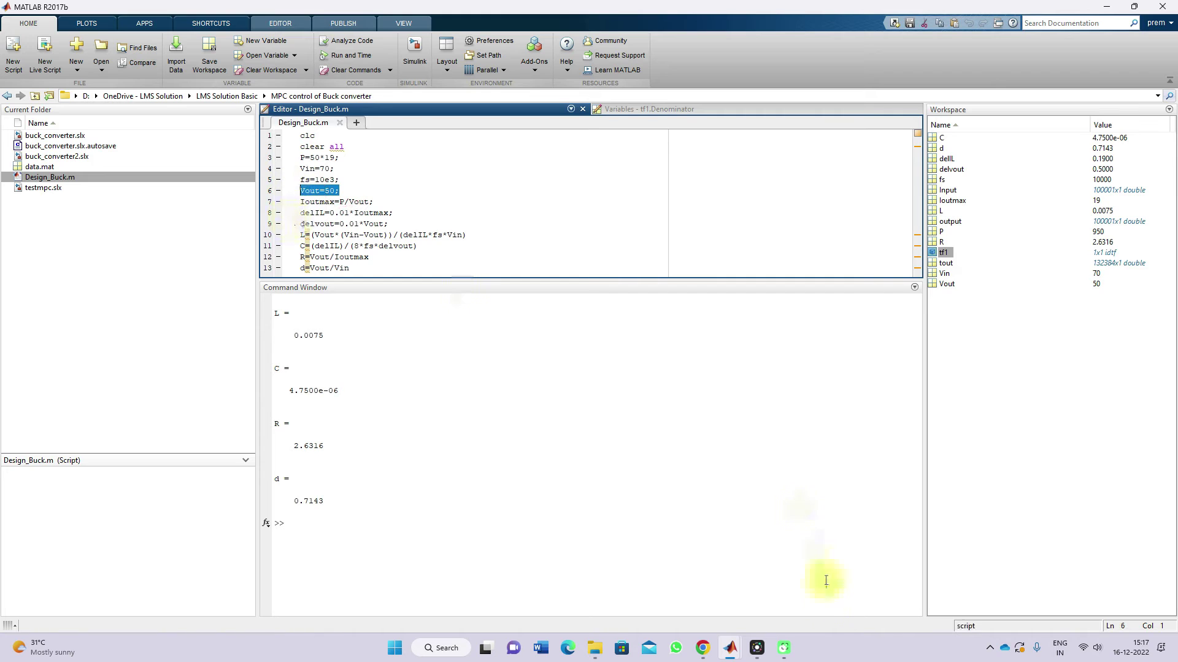
pyautogui.moveTo(730, 648)
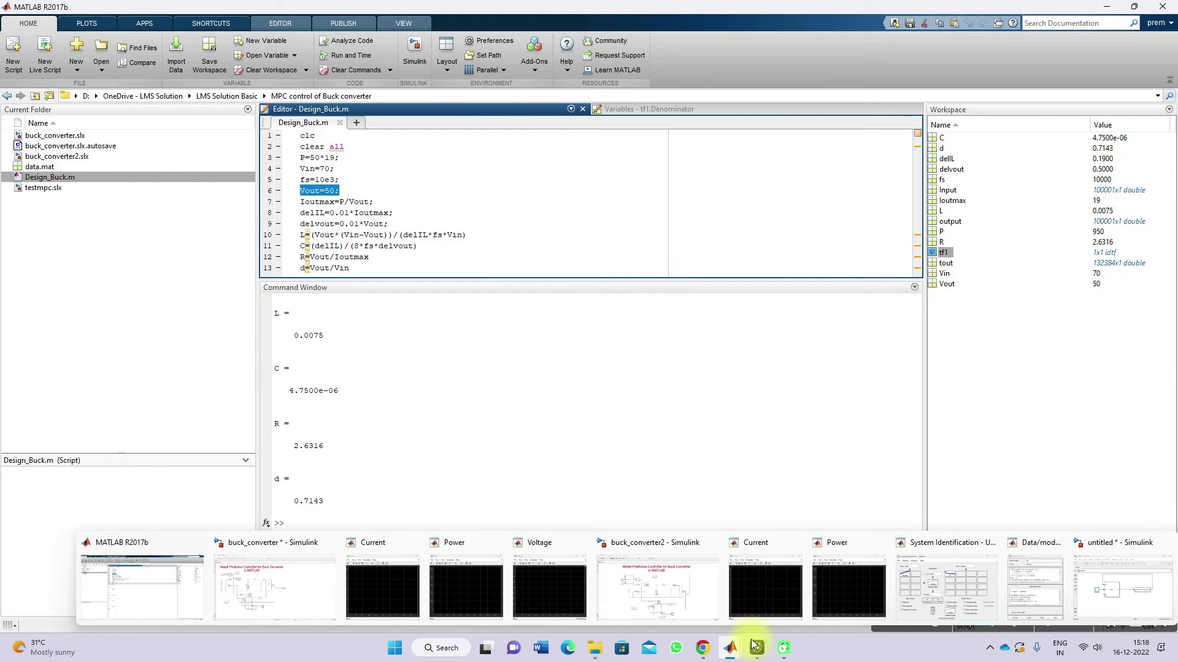
pyautogui.click(1122, 588)
pyautogui.doubleClick(386, 248)
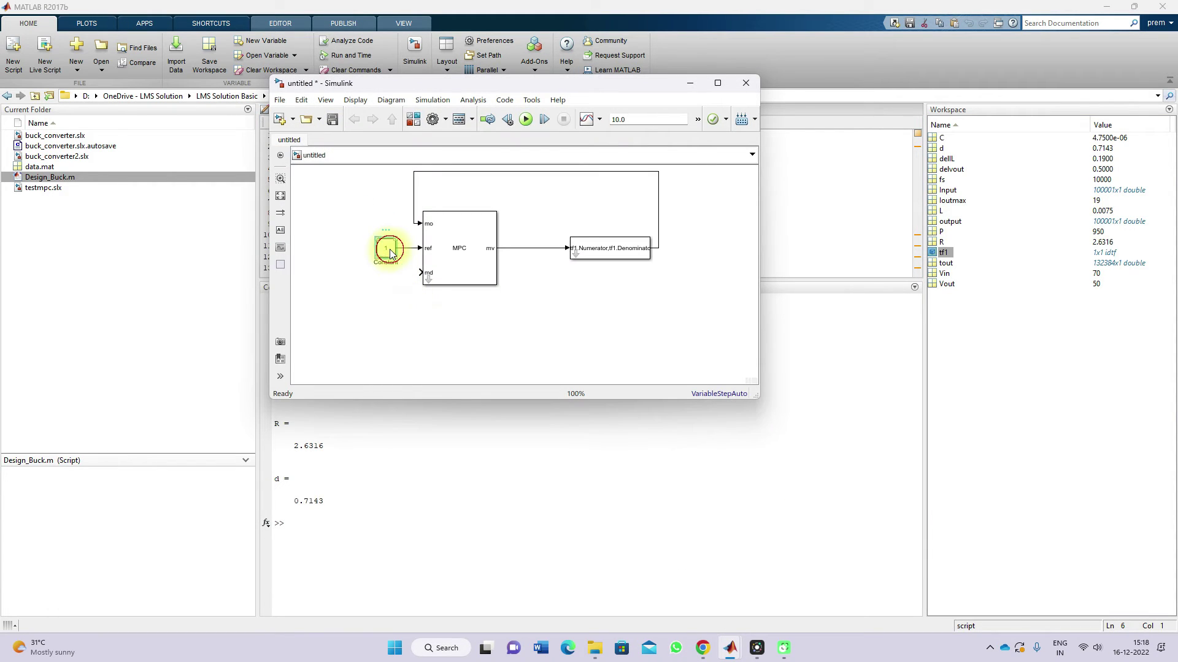
pyautogui.write('50')
pyautogui.press('Return')
# Step: Connect a second Constant block to the MPC Controller's md input and set its value to 0
pyautogui.moveTo(408, 275); pyautogui.dragTo(417, 274)
pyautogui.doubleClick(389, 275)
pyautogui.write('0')
pyautogui.press('Return')
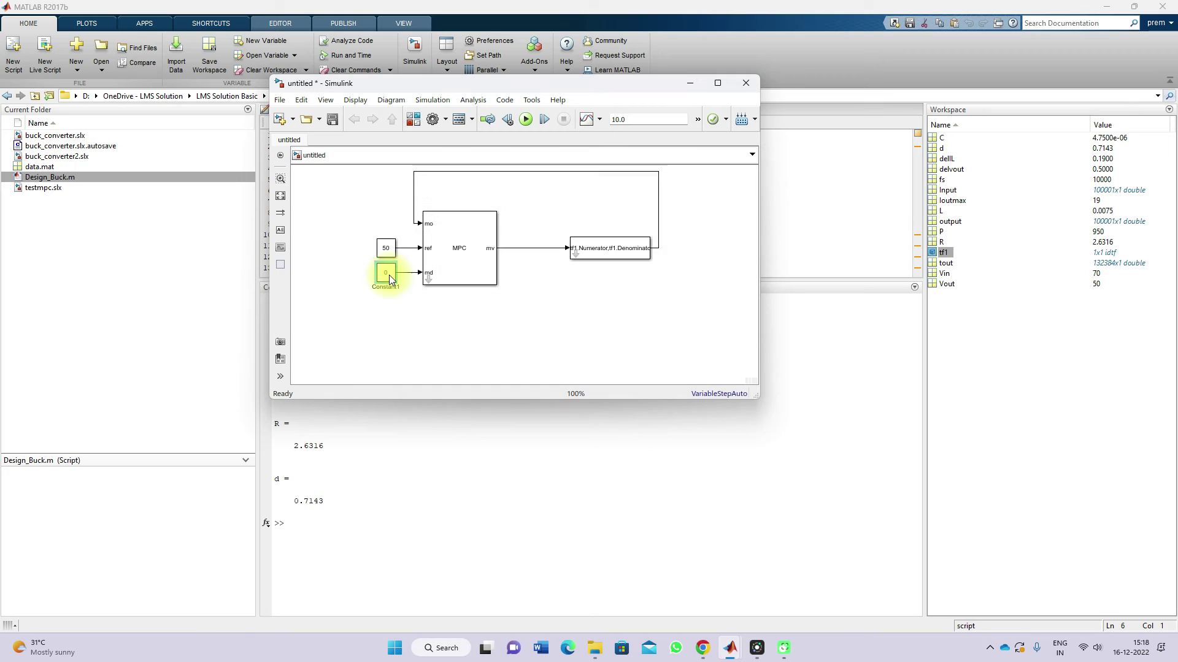
# Step: Open MPC Designer from the MPC Controller block and bring up the definition of the MPC structure by linearization
pyautogui.click(449, 342)
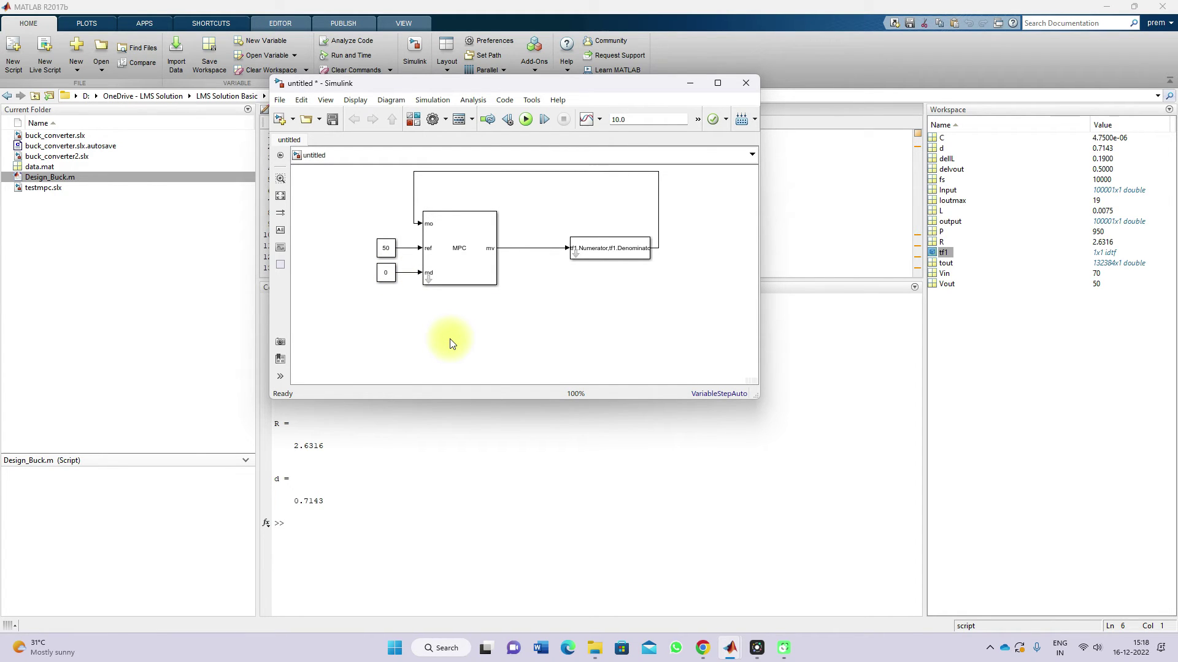
pyautogui.doubleClick(460, 245)
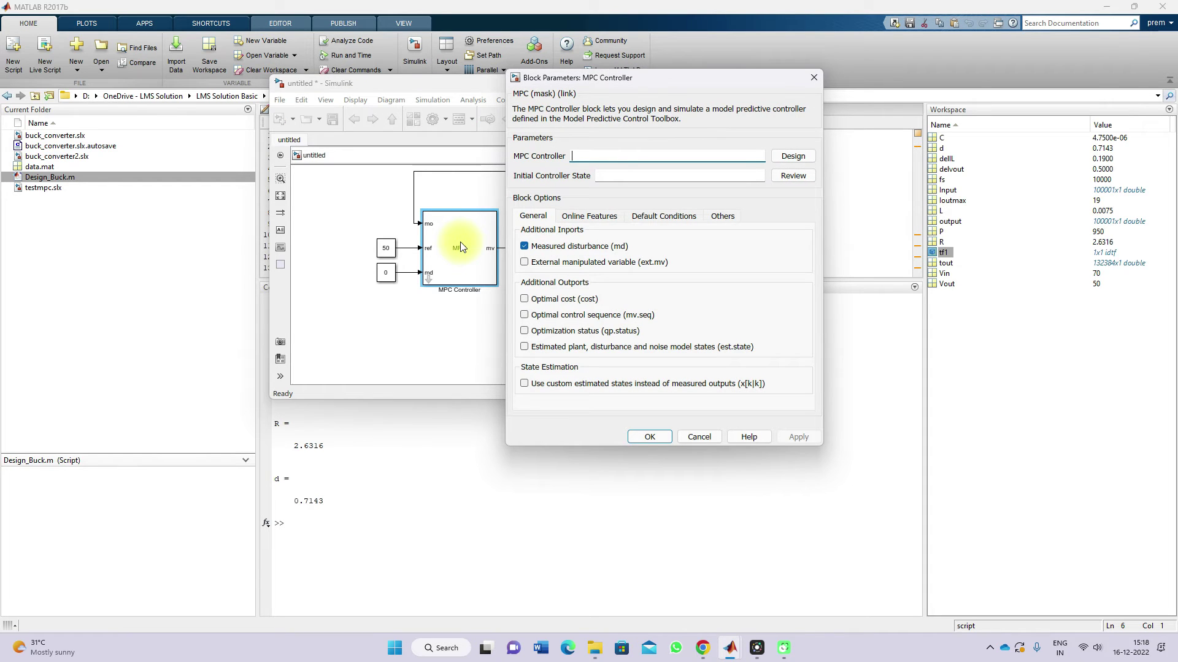
pyautogui.click(805, 154)
pyautogui.click(804, 155)
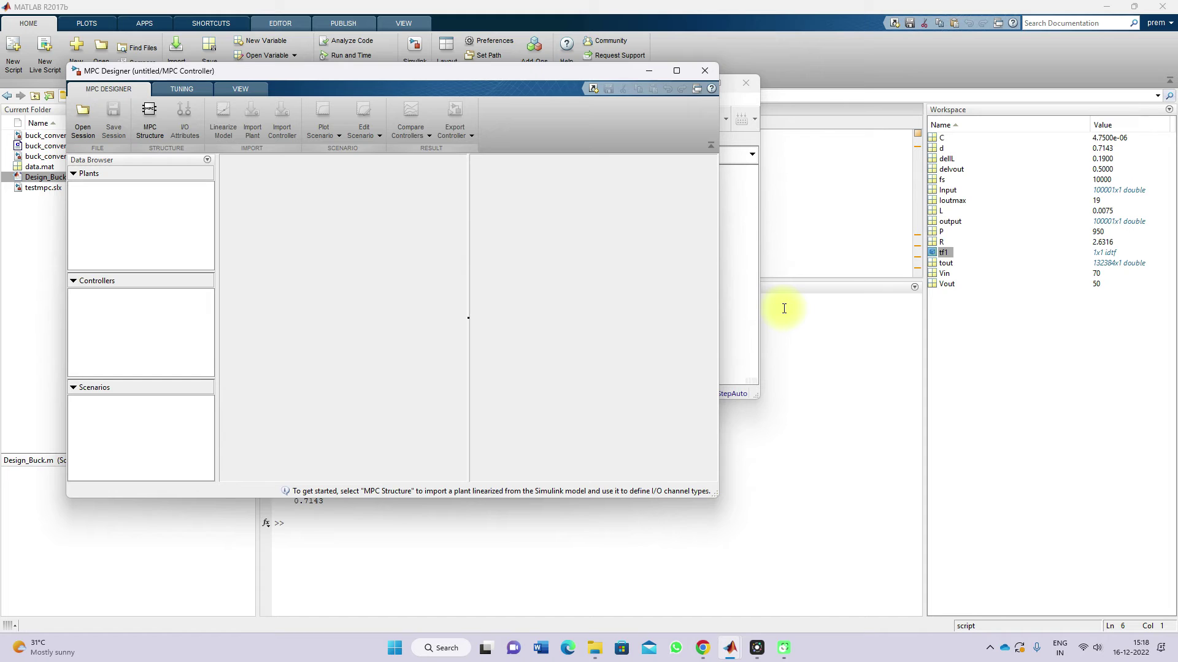
pyautogui.moveTo(243, 73); pyautogui.dragTo(467, 87)
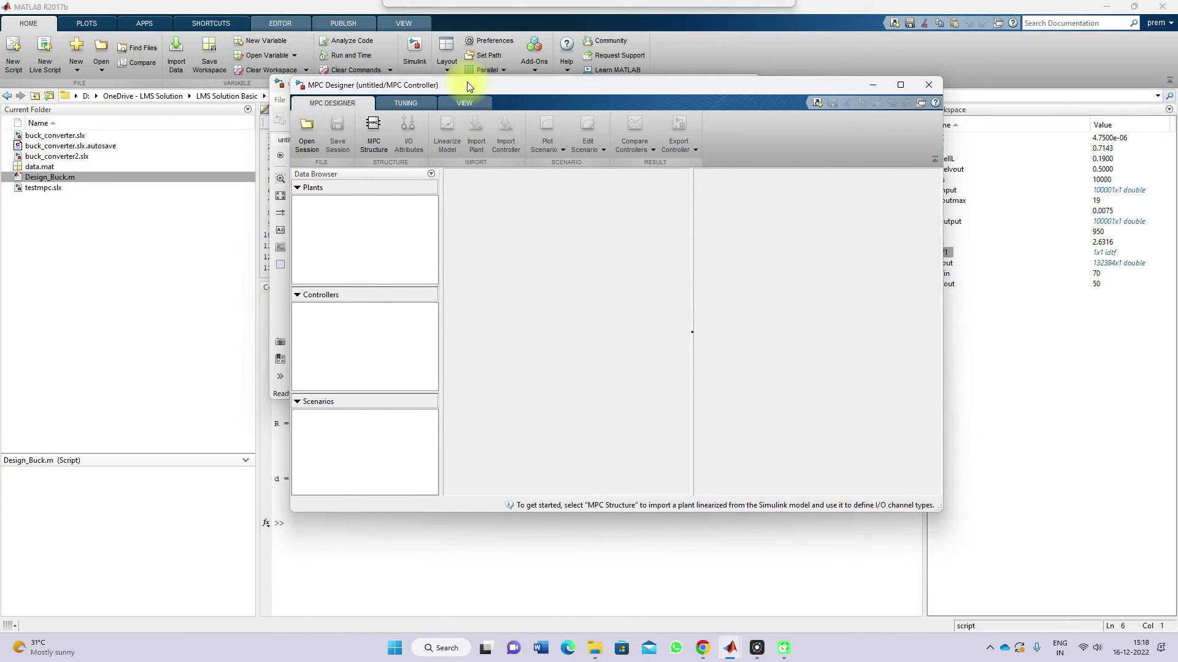
pyautogui.click(371, 138)
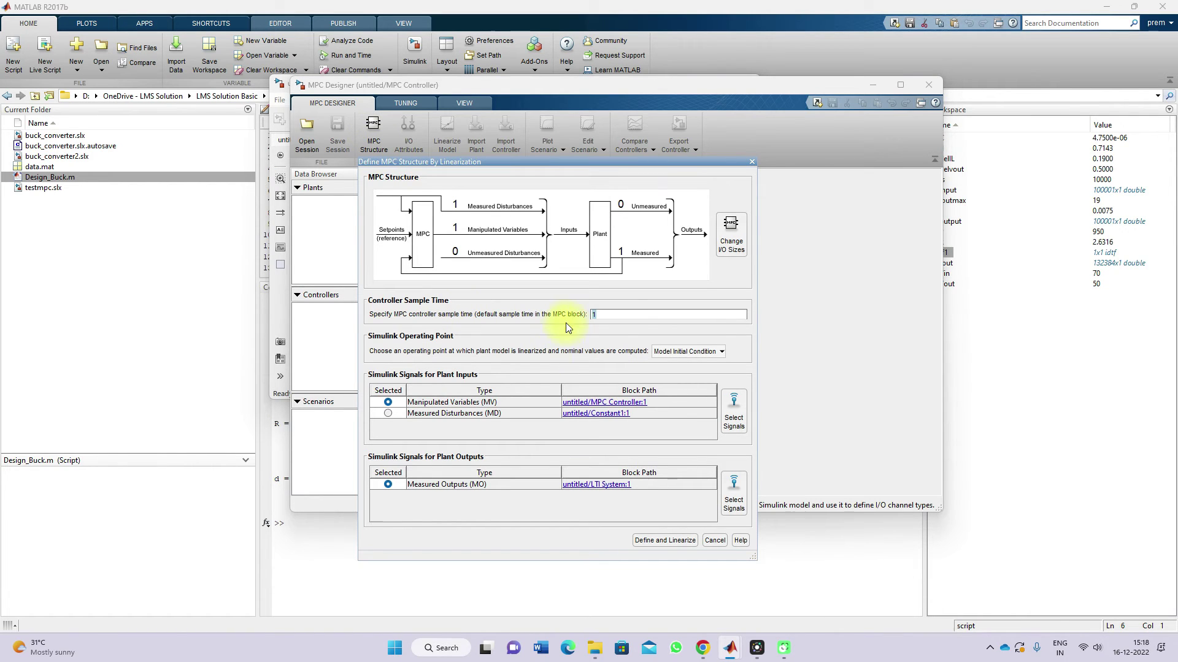
# Step: Copy the 0.00001 sample time from the buck_converter model's Input To Workspace block and use it as the MPC controller sample time
pyautogui.click(607, 314)
pyautogui.moveTo(730, 648)
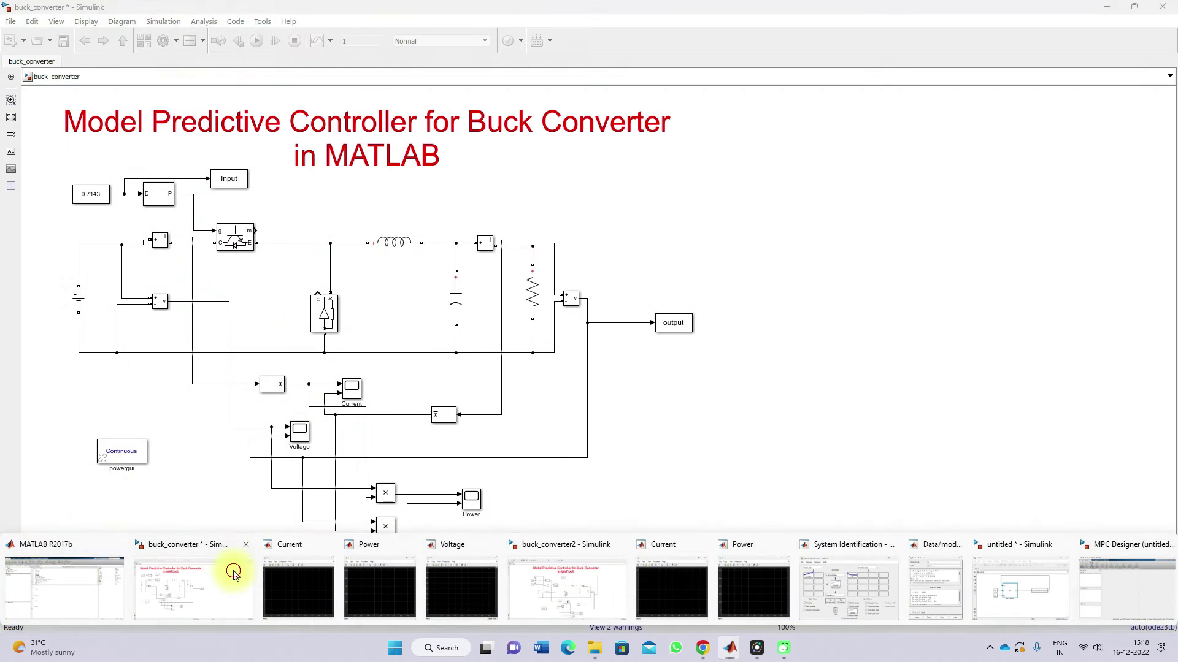
pyautogui.click(232, 573)
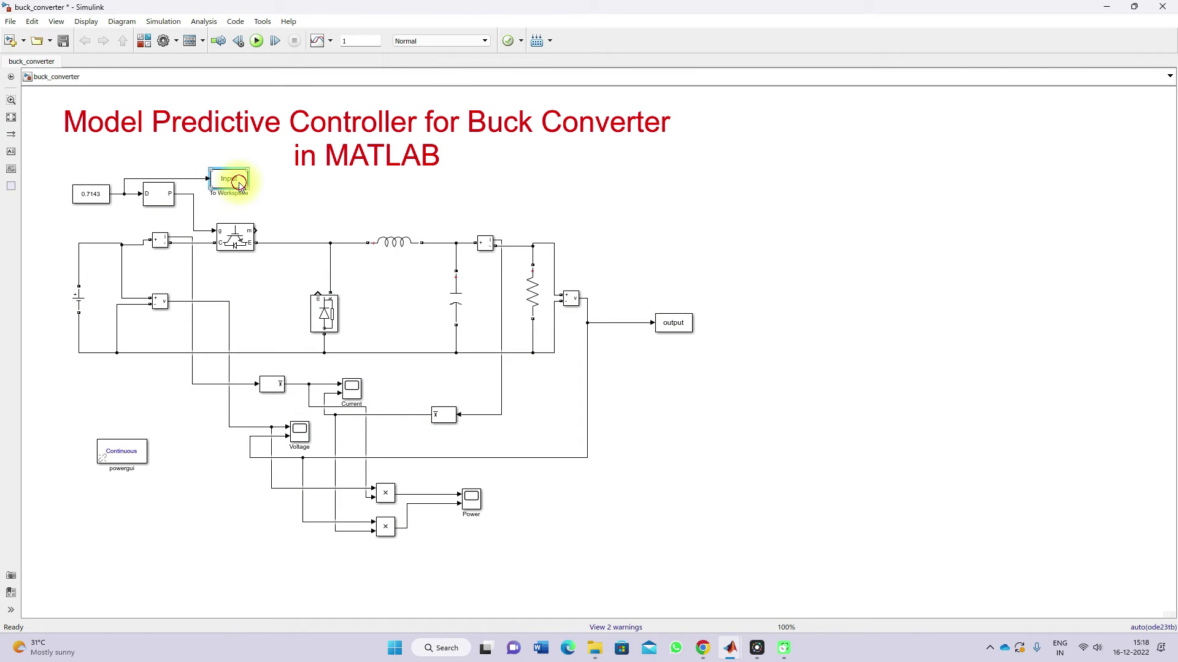
pyautogui.doubleClick(240, 188)
pyautogui.doubleClick(314, 308)
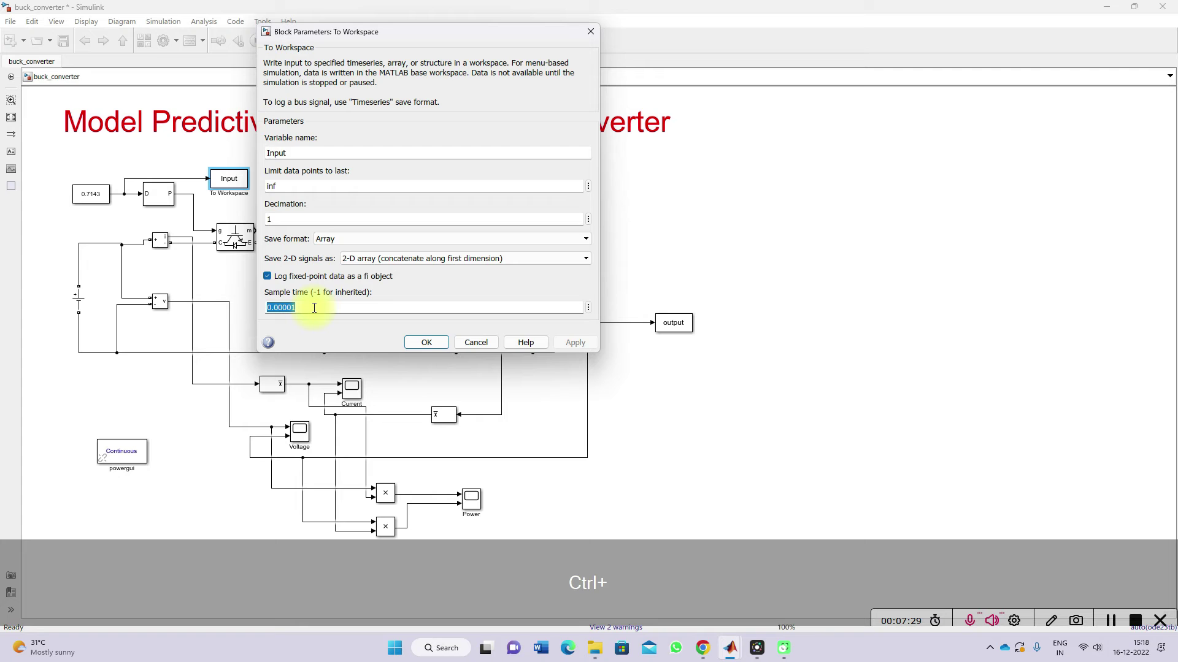
pyautogui.hotkey('ctrl', 'c')
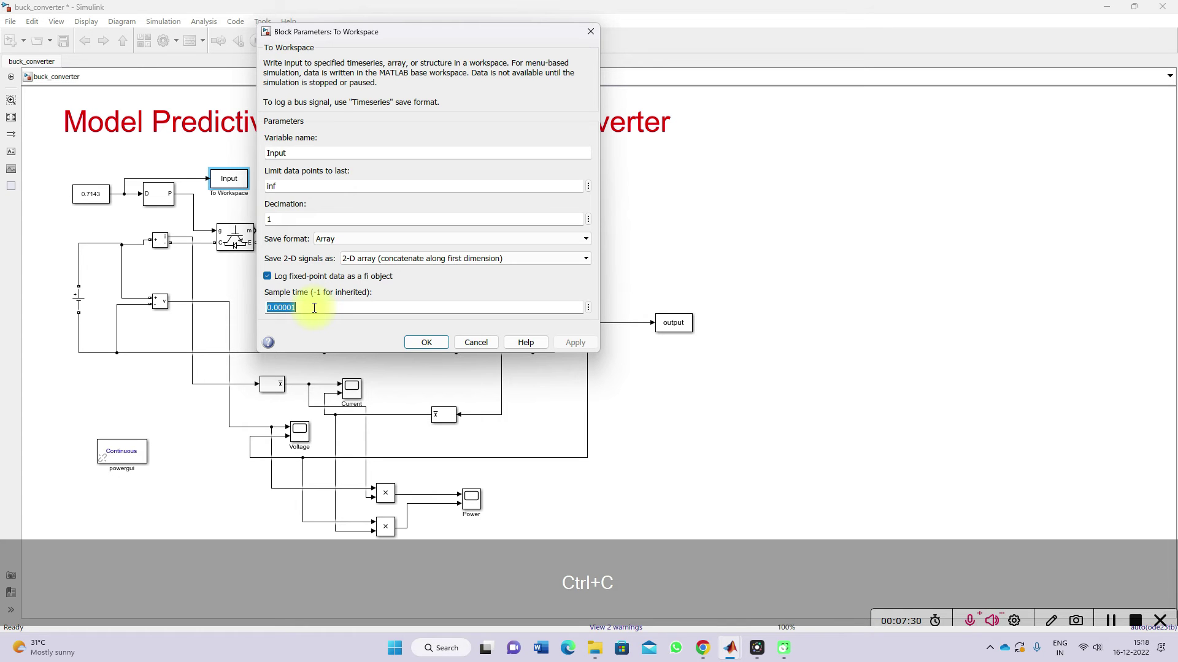
pyautogui.click(426, 342)
pyautogui.moveTo(729, 649)
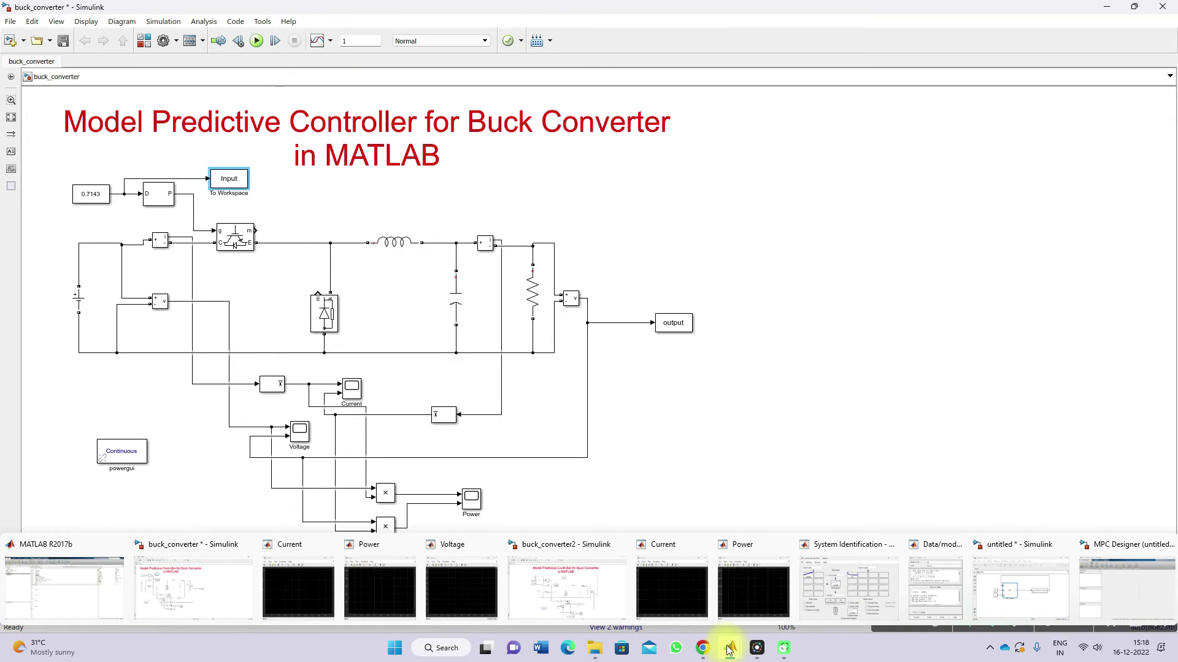
pyautogui.click(1101, 564)
pyautogui.hotkey('ctrl', 'v')
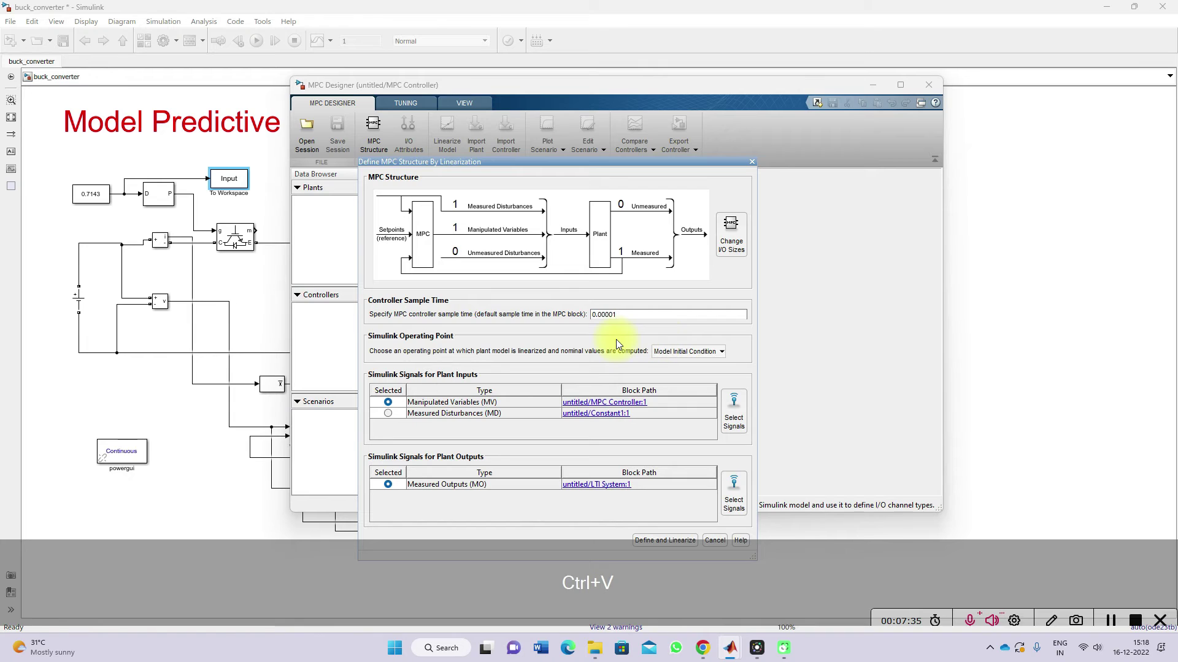
# Step: Define the MPC structure and linearize the plant, arranging the designer windows so the response plots can be seen
pyautogui.click(647, 541)
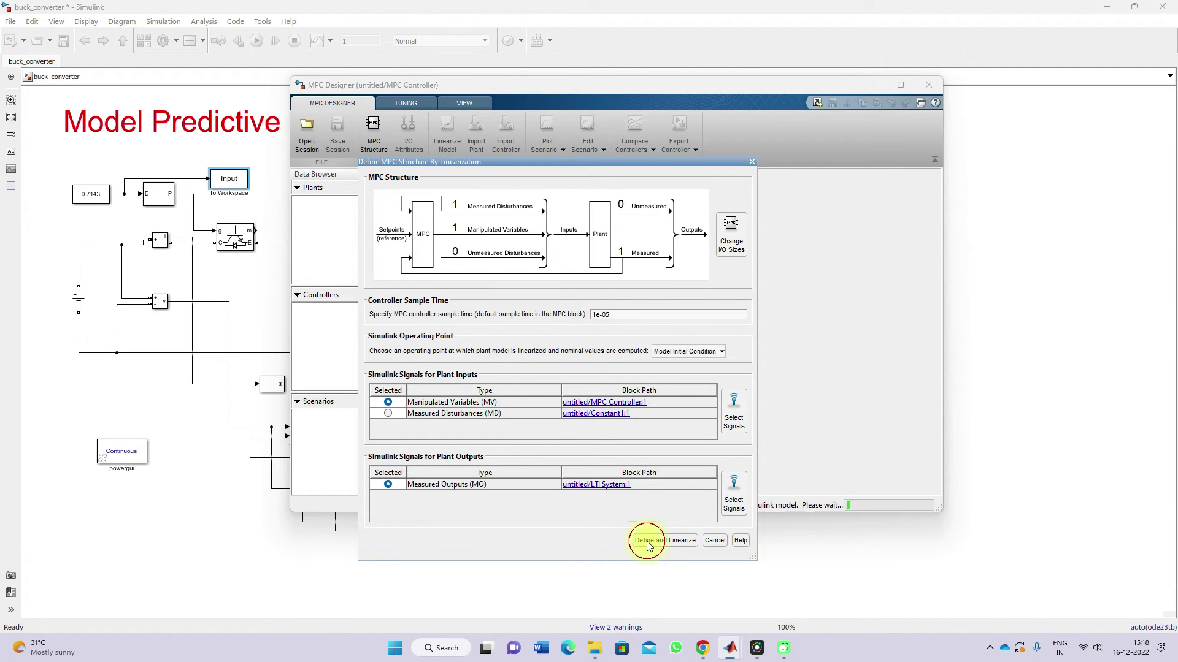
pyautogui.moveTo(503, 161); pyautogui.dragTo(721, 111)
pyautogui.moveTo(468, 84); pyautogui.dragTo(208, 69)
pyautogui.moveTo(684, 113)
pyautogui.mouseDown()
pyautogui.moveTo(732, 78)
pyautogui.moveTo(677, 93)
pyautogui.mouseUp()
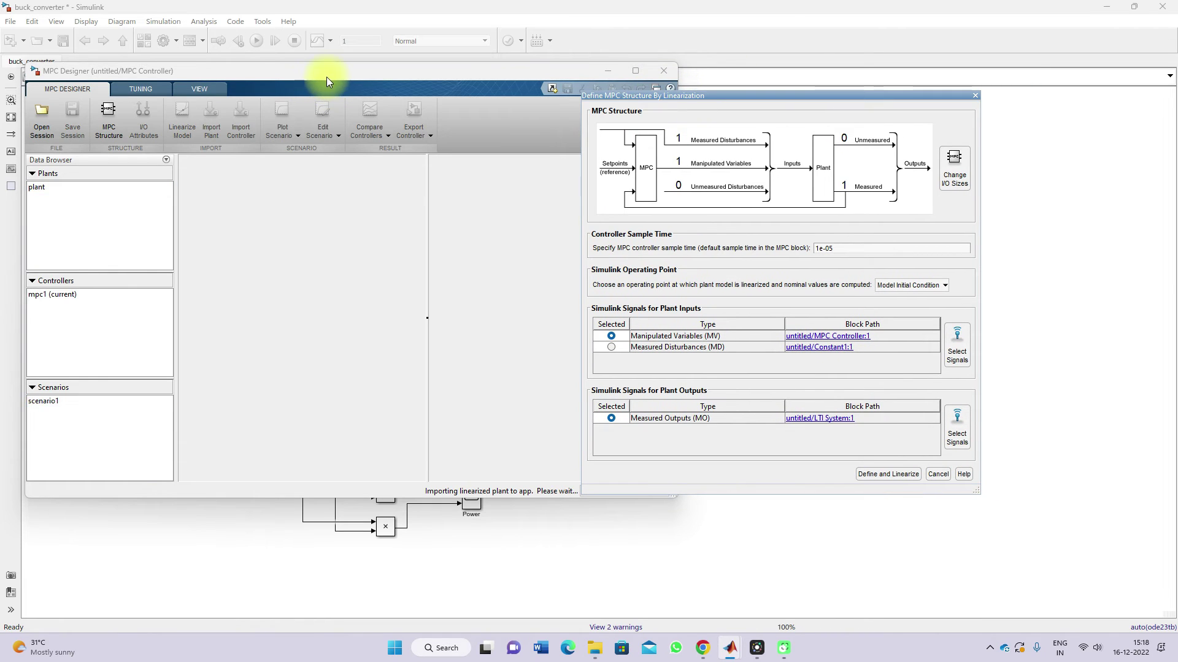
pyautogui.moveTo(326, 76); pyautogui.dragTo(606, 75)
pyautogui.moveTo(690, 96); pyautogui.dragTo(130, 330)
pyautogui.moveTo(449, 62); pyautogui.dragTo(654, 11)
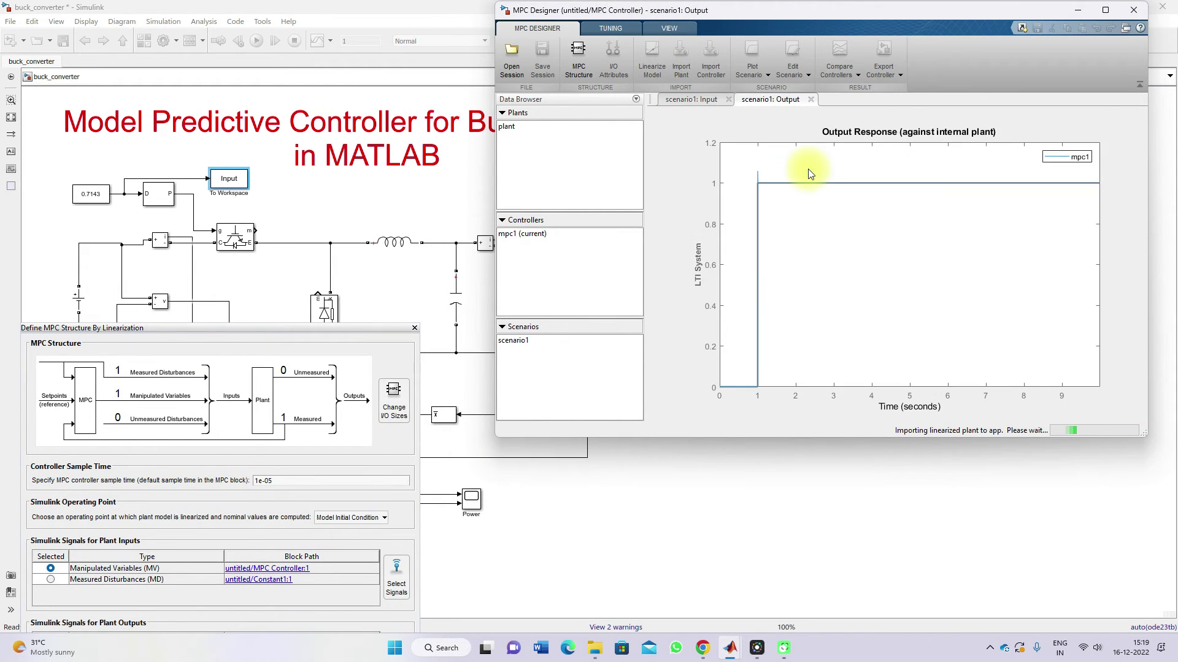
# Step: Examine the scenario1 input response plots for the MPC Controller and Constant1 signals
pyautogui.click(686, 101)
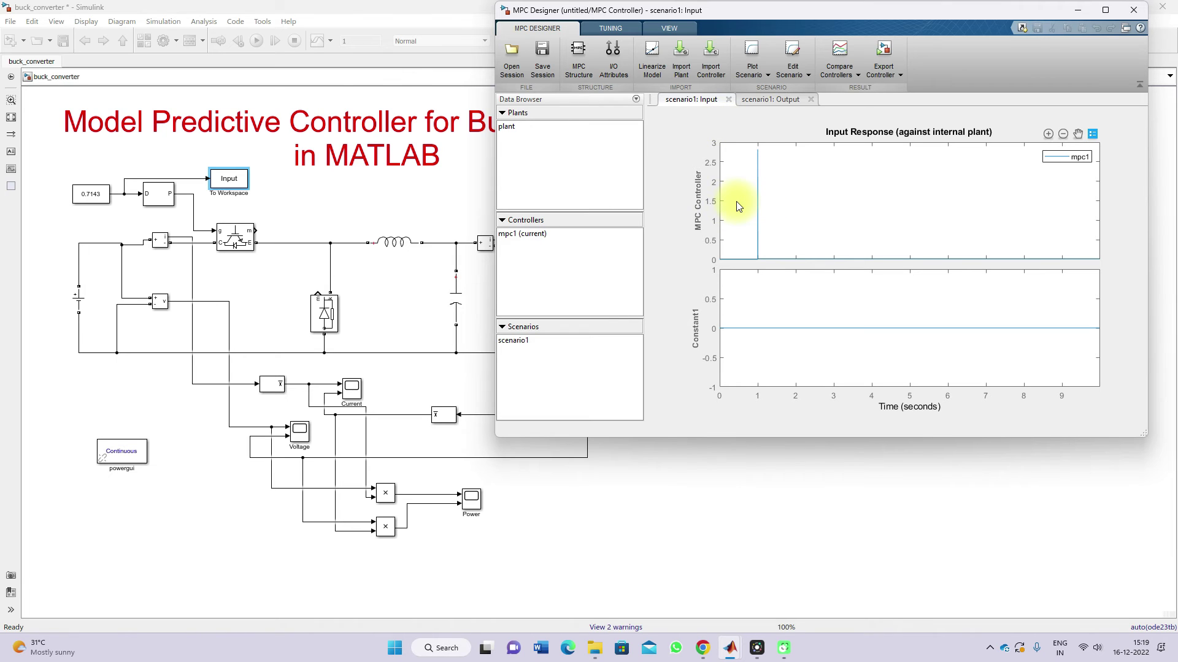
pyautogui.press('F12')
pyautogui.moveTo(742, 200); pyautogui.dragTo(765, 213)
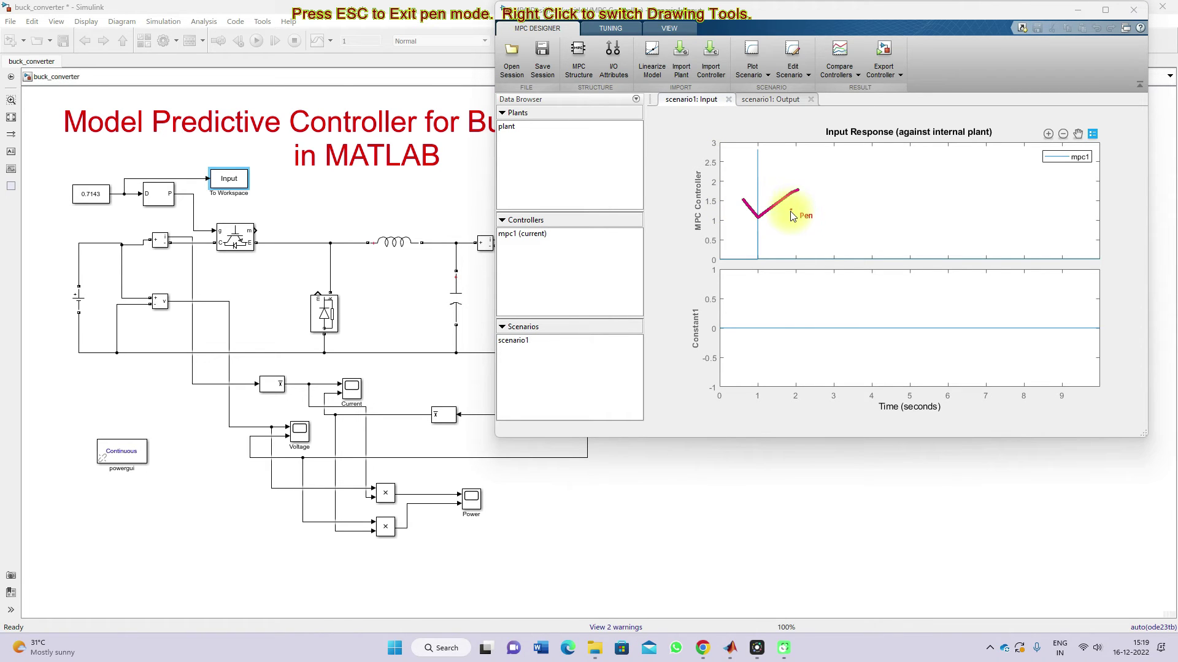
pyautogui.moveTo(765, 325); pyautogui.dragTo(803, 316)
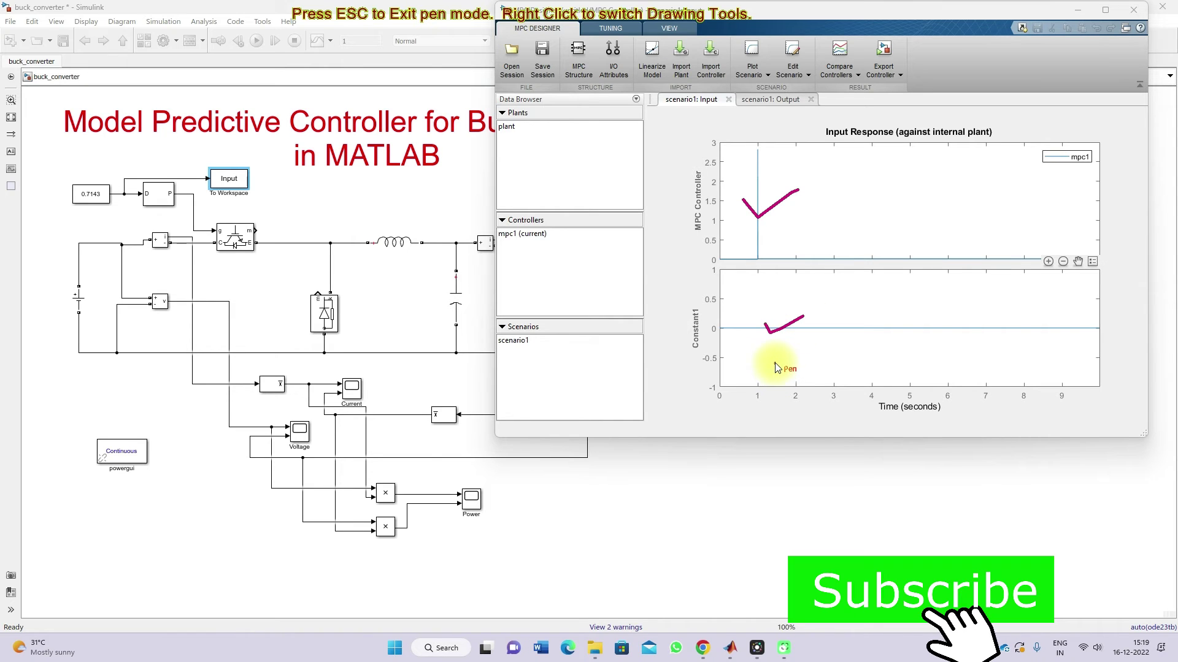
pyautogui.press('Escape')
# Step: Examine the scenario1 output response closely around the 1-second step, then restore the full plot range
pyautogui.click(767, 100)
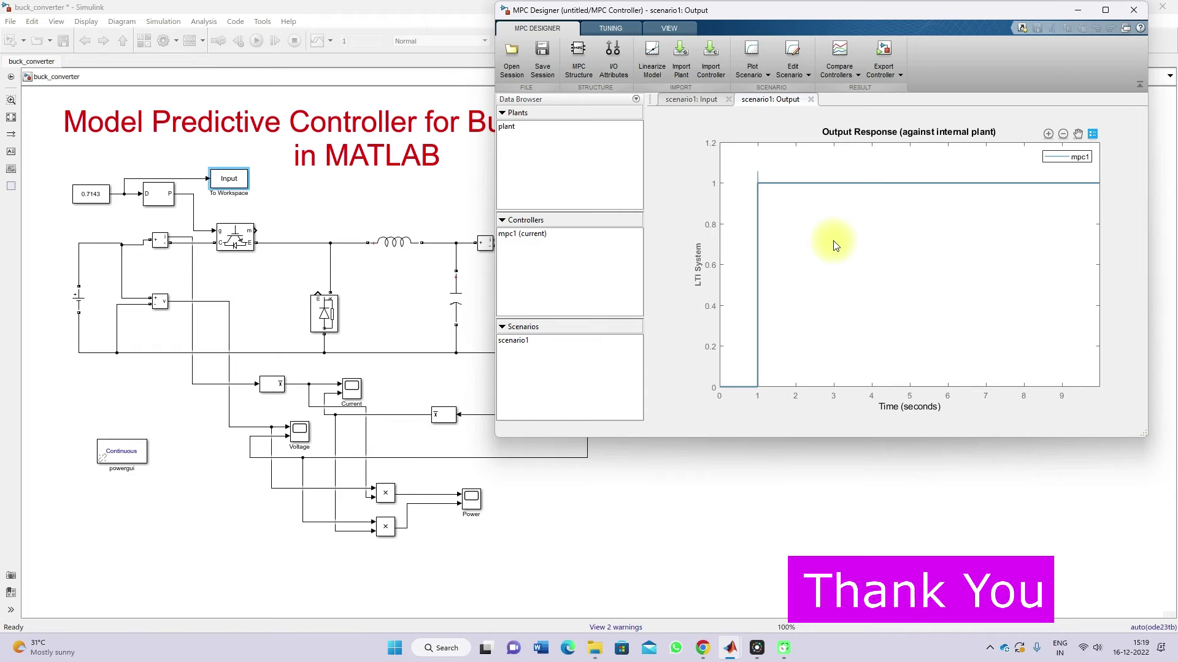
pyautogui.click(1048, 134)
pyautogui.moveTo(790, 232); pyautogui.dragTo(740, 164)
pyautogui.moveTo(864, 243); pyautogui.dragTo(823, 186)
pyautogui.moveTo(951, 269); pyautogui.dragTo(870, 208)
pyautogui.moveTo(935, 262); pyautogui.dragTo(859, 190)
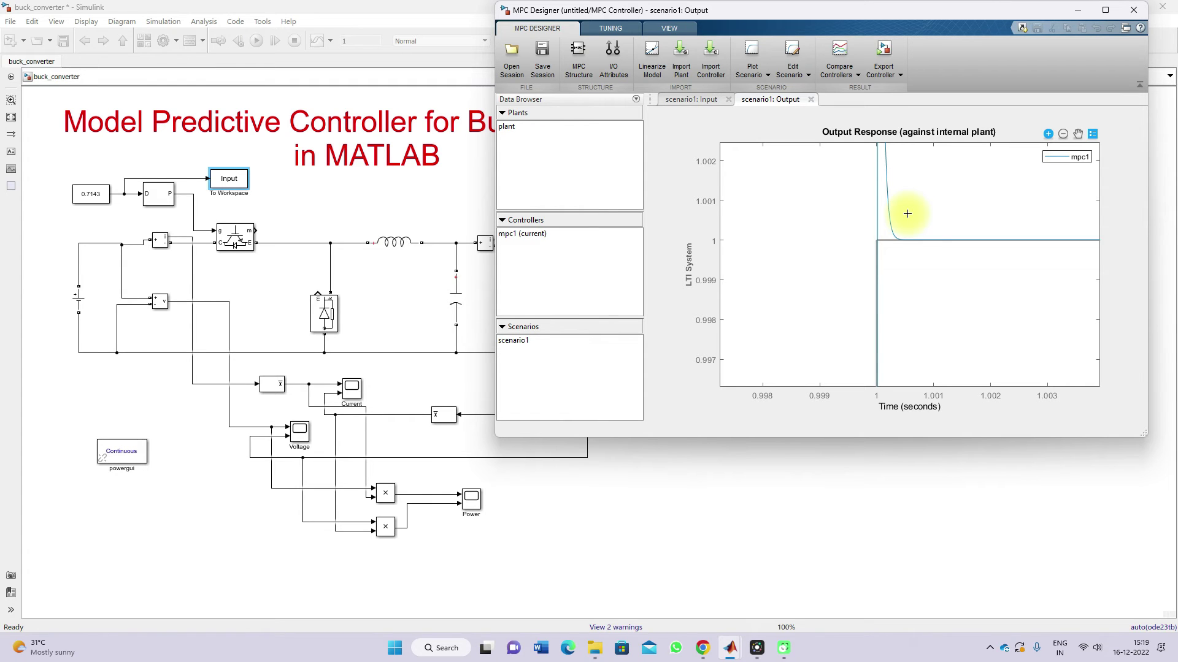
pyautogui.click(1060, 136)
pyautogui.click(1009, 192)
pyautogui.click(1000, 190)
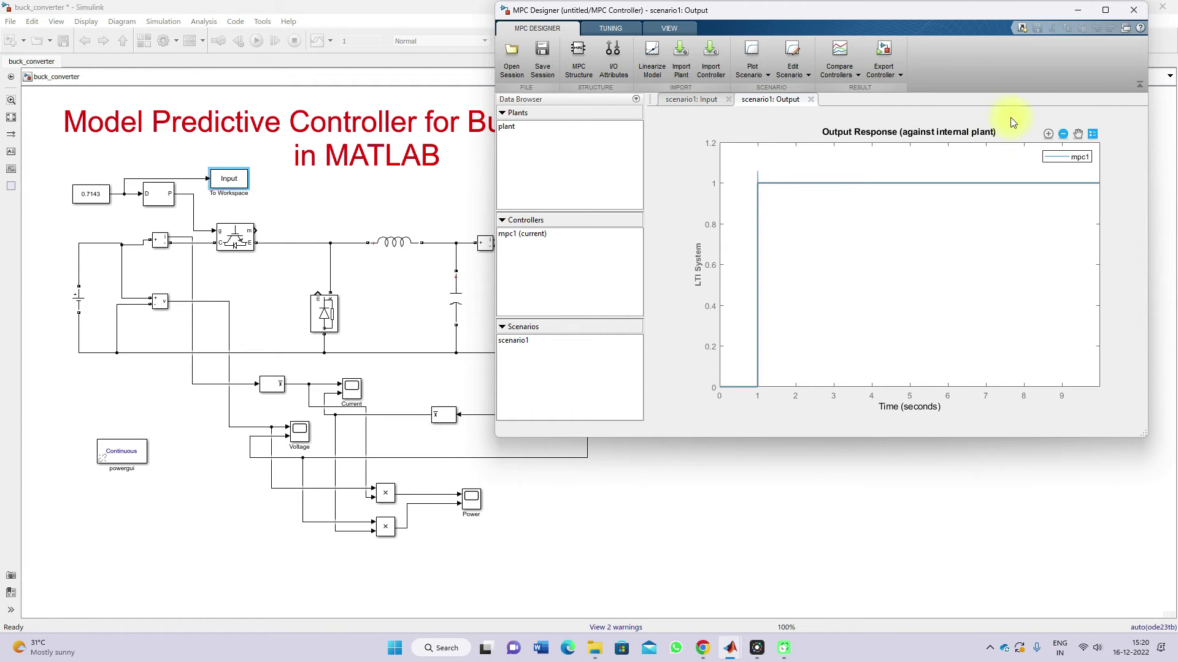
# Step: Update only the MPC Controller block with the current controller design, and check the controller name in the block's parameters
pyautogui.click(902, 75)
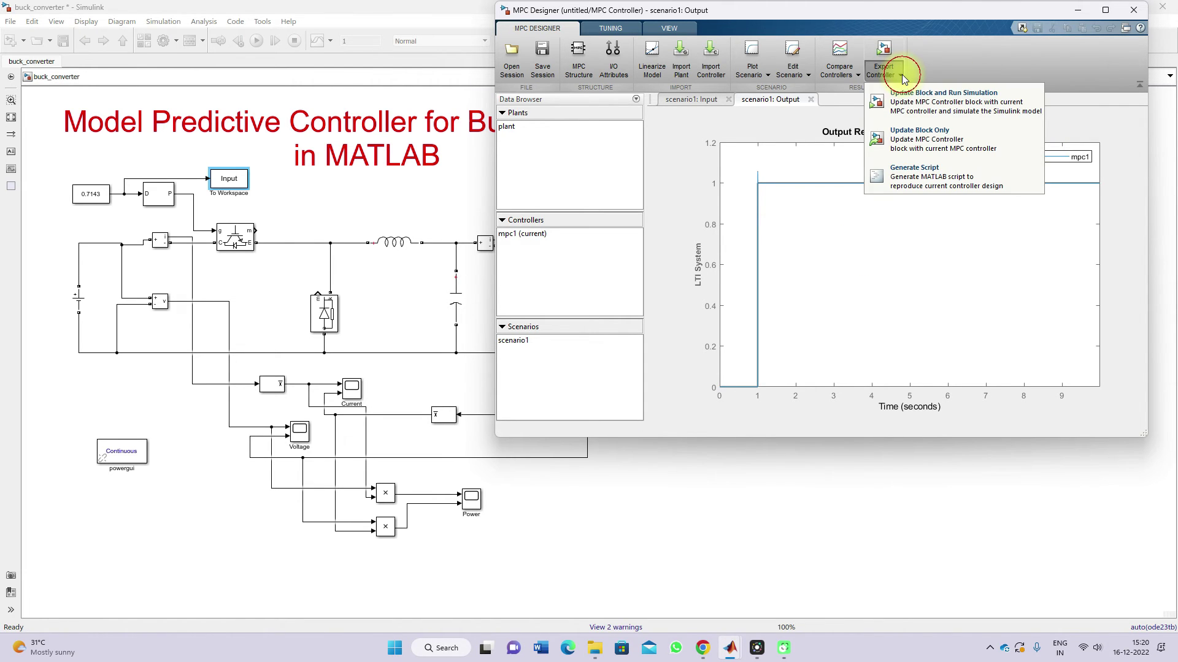
pyautogui.click(918, 139)
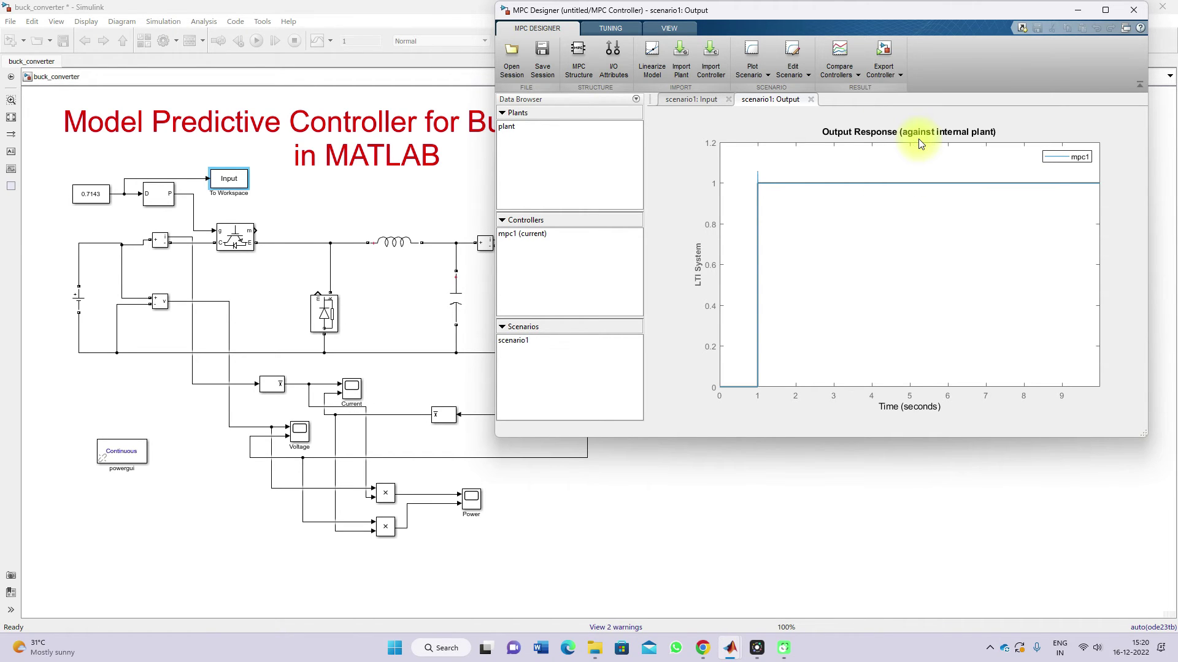
pyautogui.moveTo(732, 645)
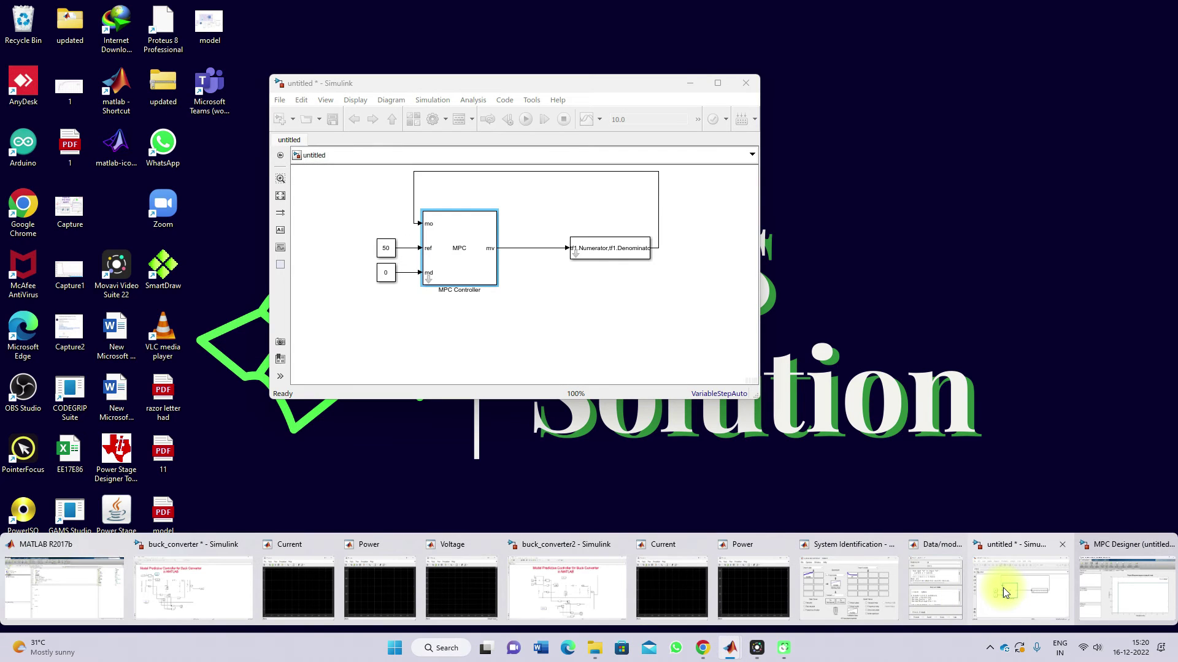
pyautogui.click(1003, 587)
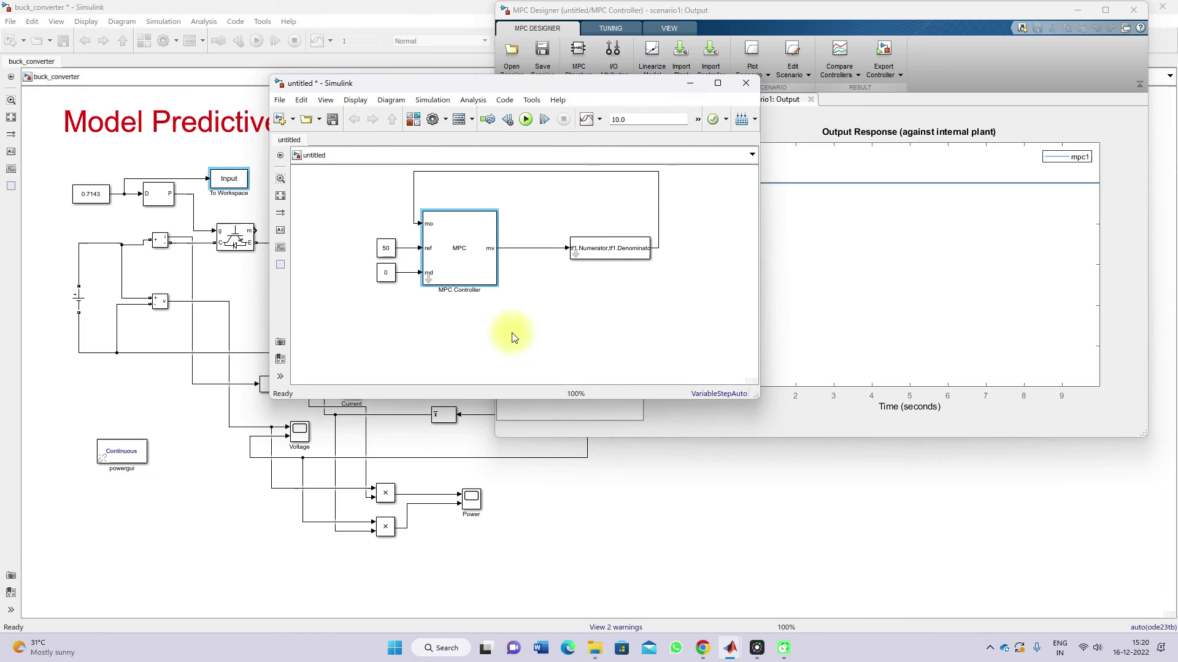
pyautogui.doubleClick(481, 249)
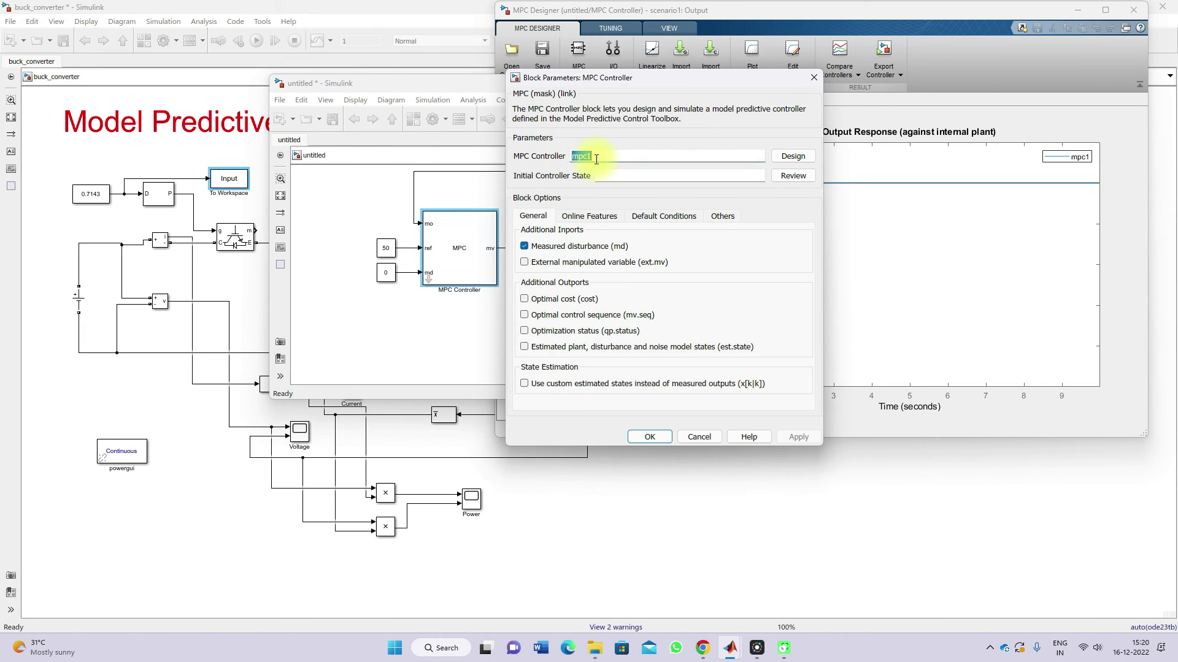
pyautogui.click(652, 439)
# Step: Copy the MPC Controller block from the untitled model and recheck its block parameters
pyautogui.click(614, 313)
pyautogui.click(484, 271)
pyautogui.hotkey('ctrl', 'c')
pyautogui.hotkey('ctrl', 'c')
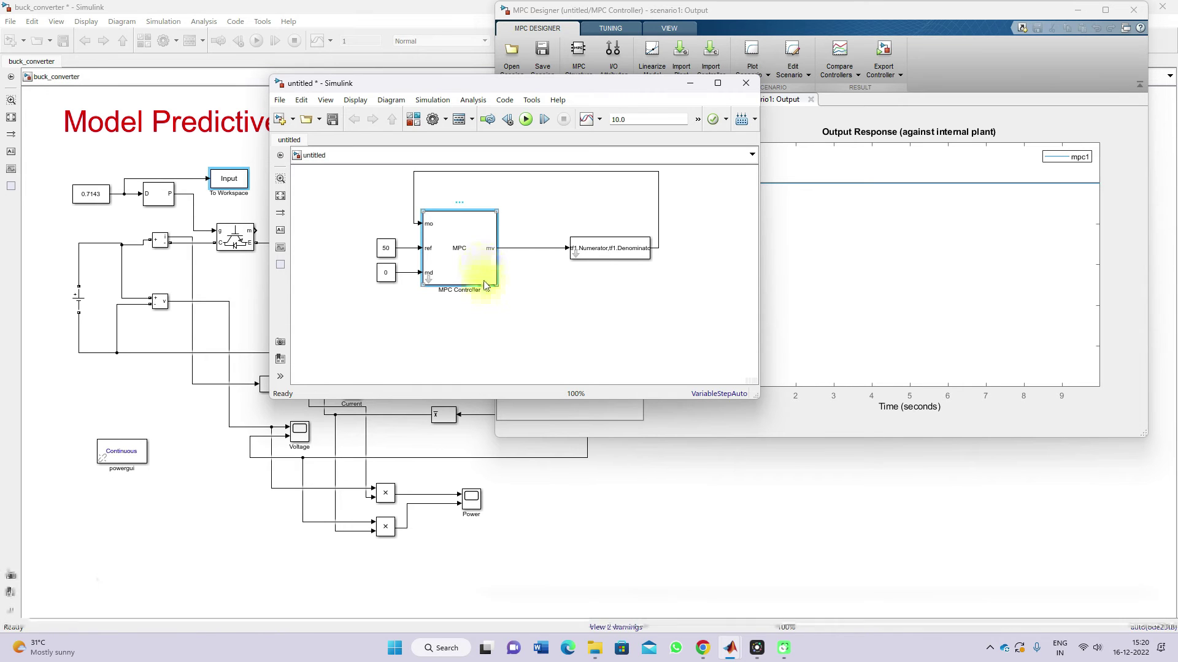
pyautogui.doubleClick(470, 265)
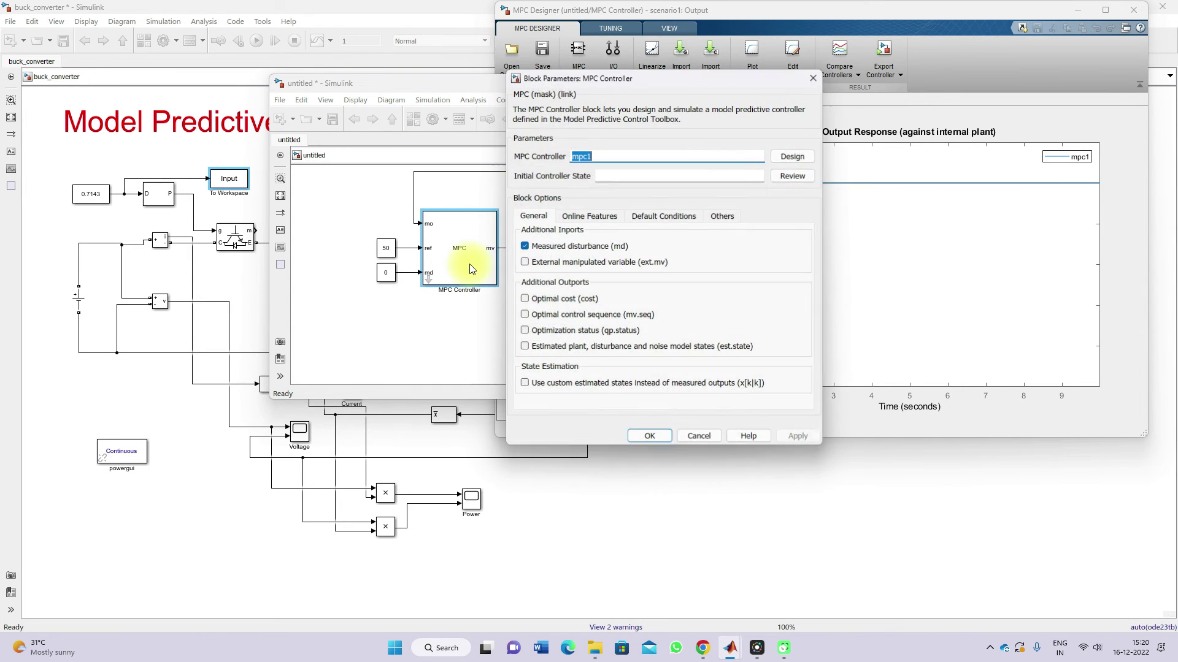
pyautogui.click(651, 437)
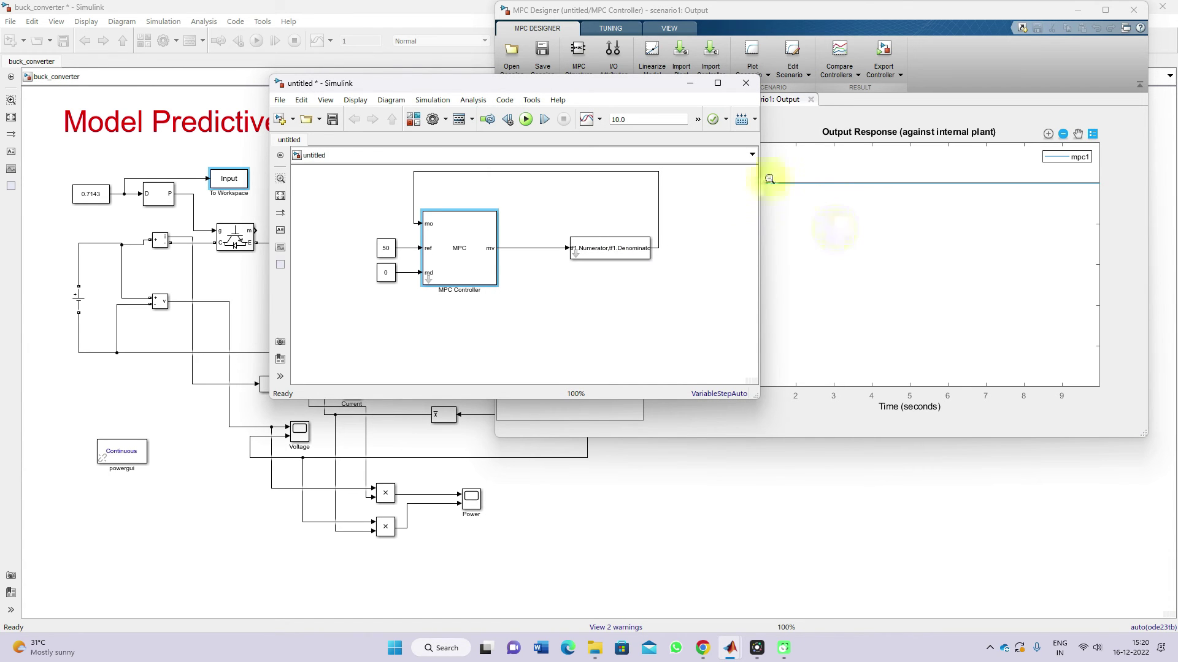
# Step: Save a copy of the buck_converter model as buck_converter_mpc
pyautogui.click(198, 437)
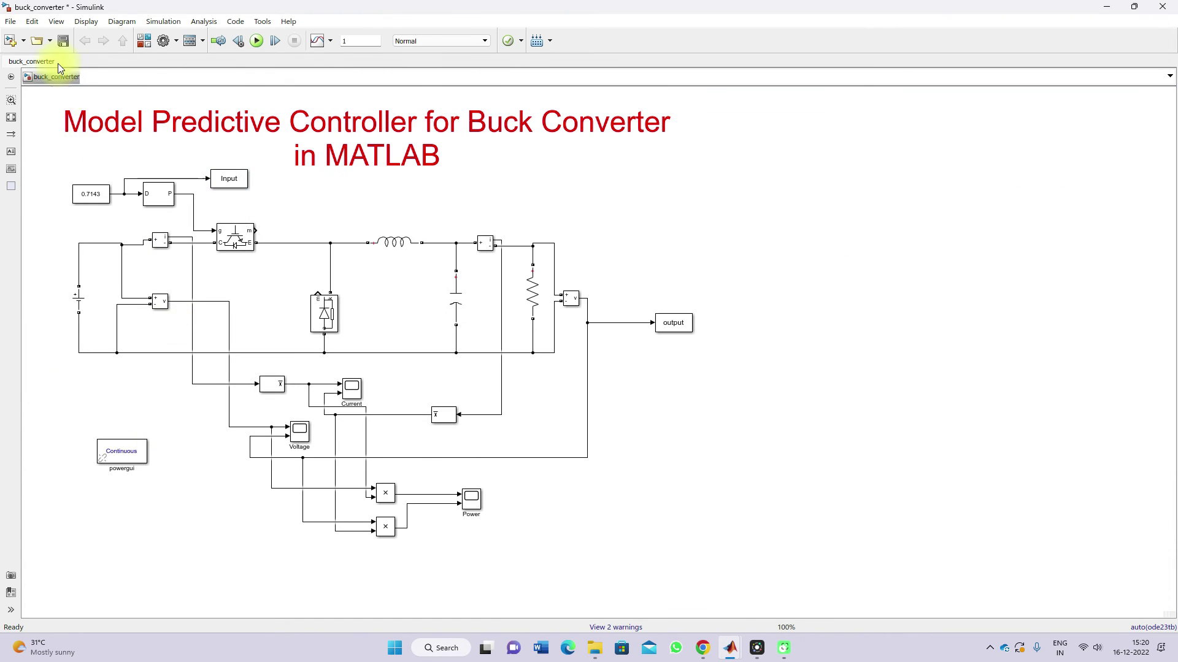
pyautogui.click(10, 21)
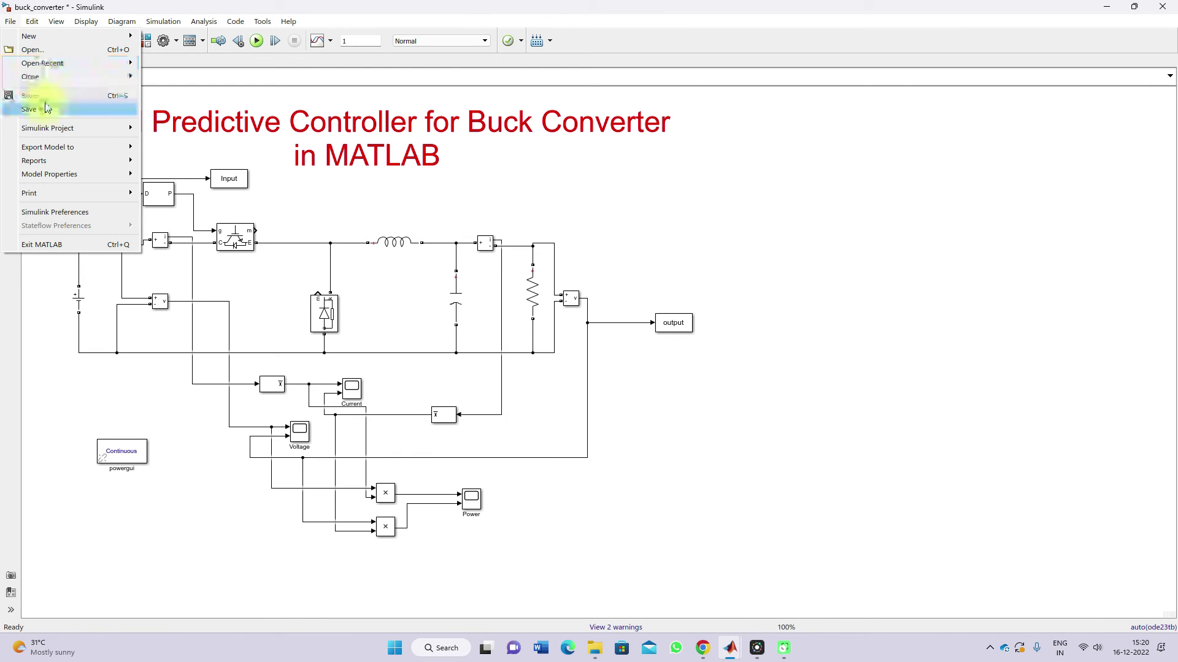
pyautogui.click(35, 109)
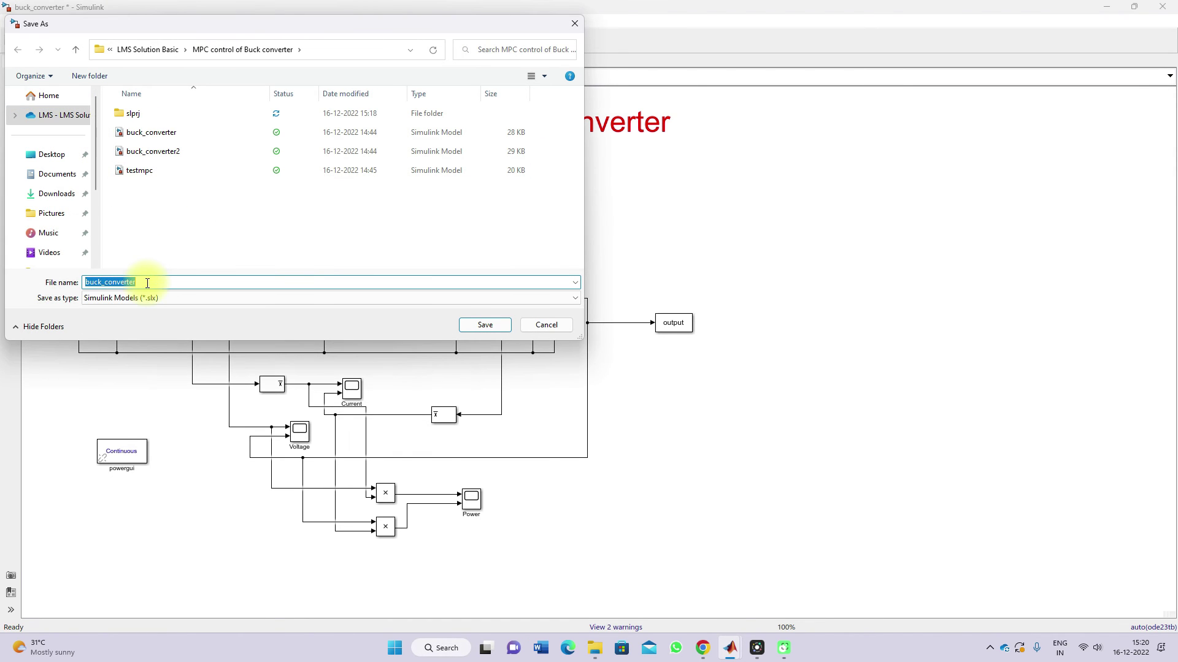
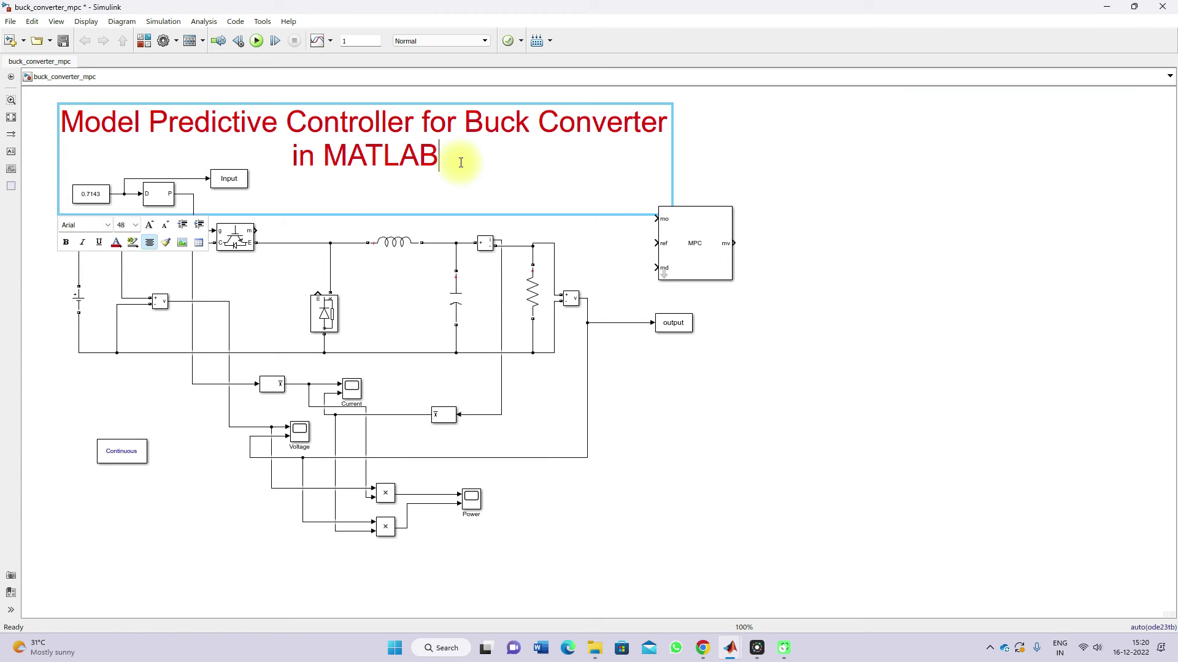
# Step: Move the converter circuit and the MPC Controller block down to free space beneath the title annotation
pyautogui.click(709, 168)
pyautogui.moveTo(38, 166); pyautogui.dragTo(761, 466)
pyautogui.moveTo(679, 266); pyautogui.dragTo(670, 369)
pyautogui.click(722, 277)
pyautogui.moveTo(525, 271); pyautogui.dragTo(521, 162)
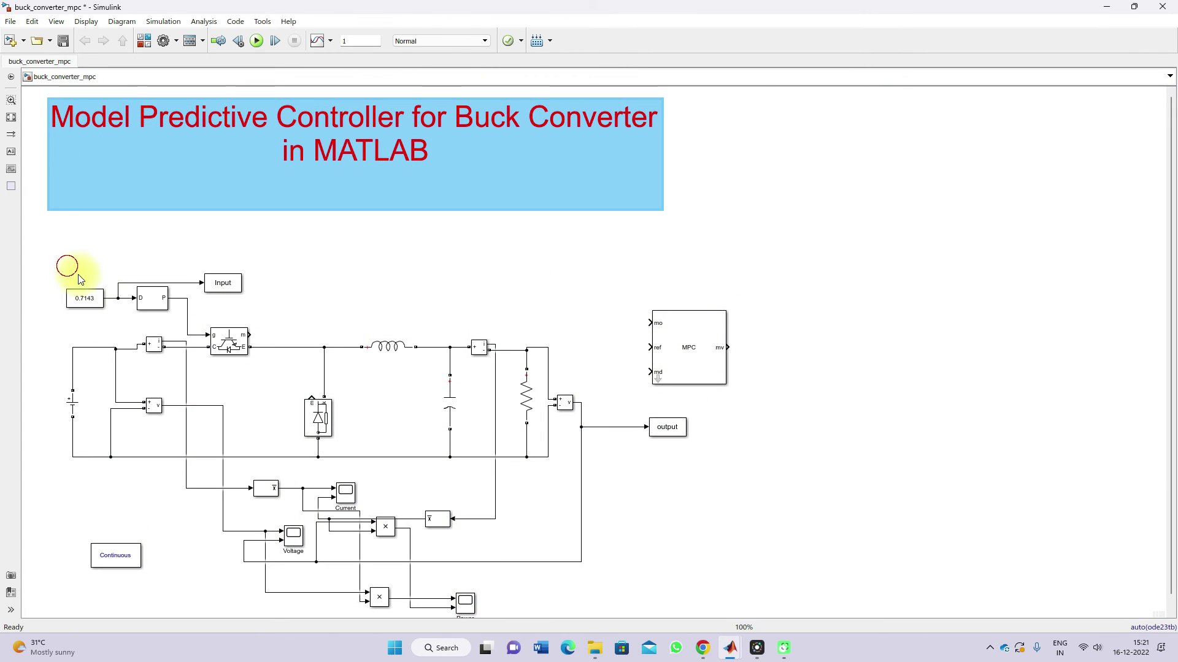
# Step: Delete the 0.7143 duty-cycle Constant block and place the MPC Controller block in front of the PWM generator's D input
pyautogui.moveTo(68, 268); pyautogui.dragTo(119, 311)
pyautogui.press('Delete')
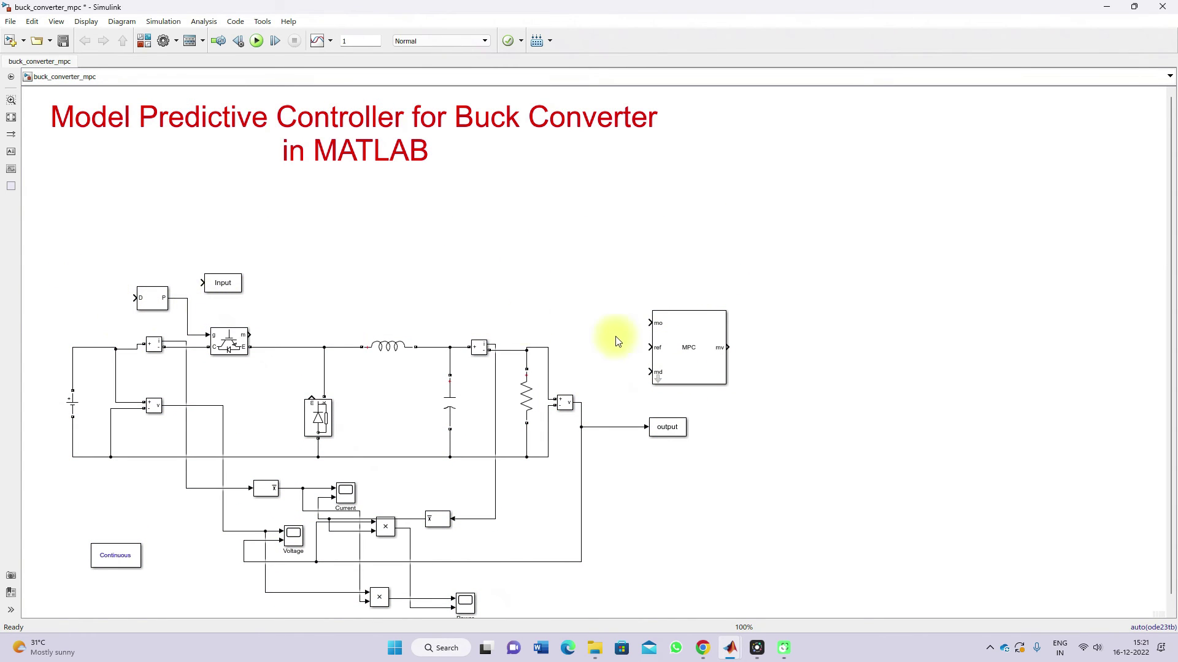
pyautogui.moveTo(688, 342); pyautogui.dragTo(74, 289)
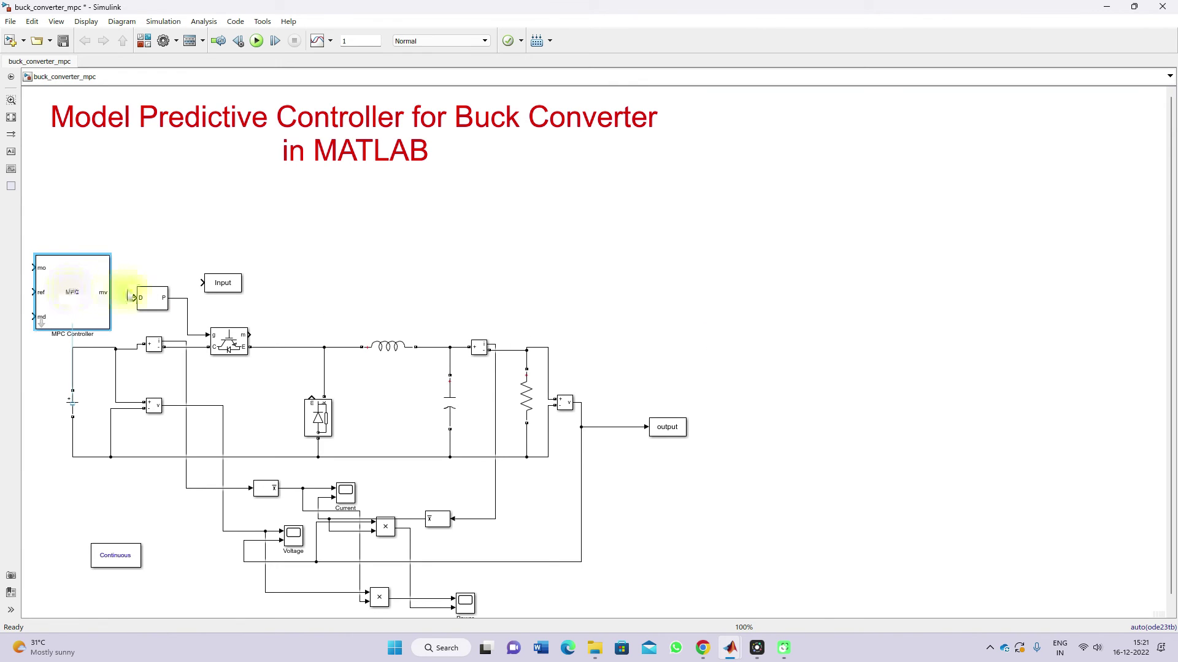
# Step: Connect the MPC Controller's mv output to the PWM generator's D input and shift the whole circuit to sit centrally beneath the title
pyautogui.moveTo(137, 300); pyautogui.dragTo(101, 301)
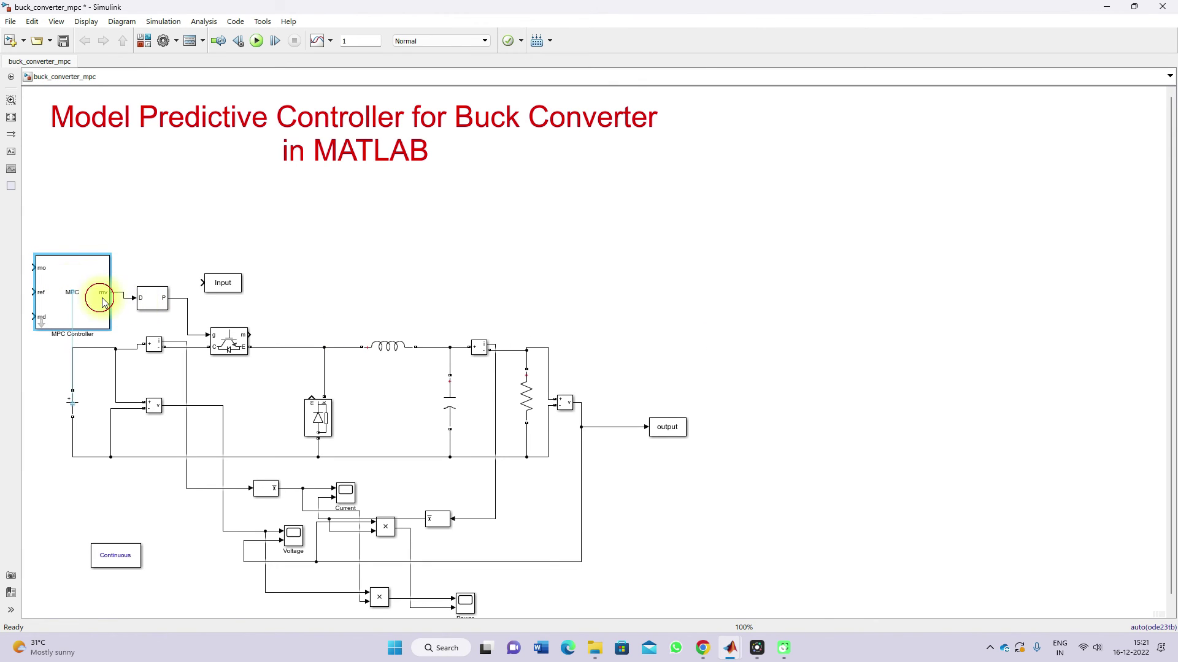
pyautogui.moveTo(42, 220); pyautogui.dragTo(708, 573)
pyautogui.moveTo(226, 297); pyautogui.dragTo(376, 245)
pyautogui.click(119, 278)
pyautogui.click(11, 118)
pyautogui.click(352, 258)
pyautogui.click(691, 245)
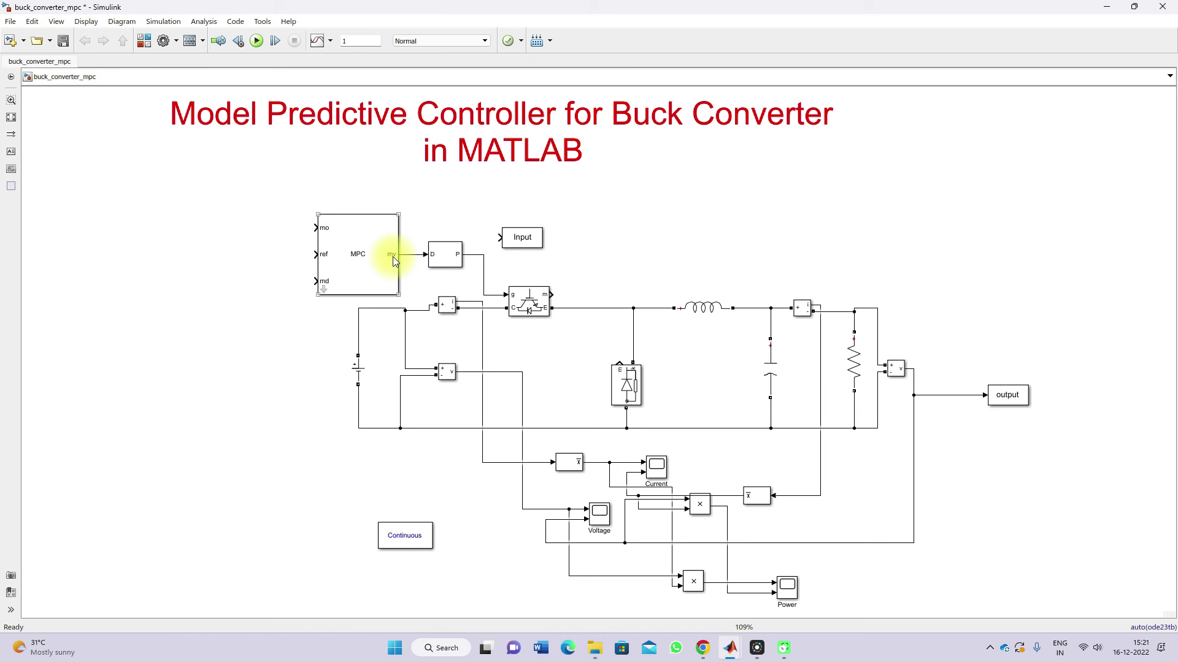
# Step: Branch the output voltage signal back to the MPC Controller's mo input and route the feedback line above the circuit
pyautogui.click(941, 396)
pyautogui.moveTo(941, 395); pyautogui.dragTo(318, 223)
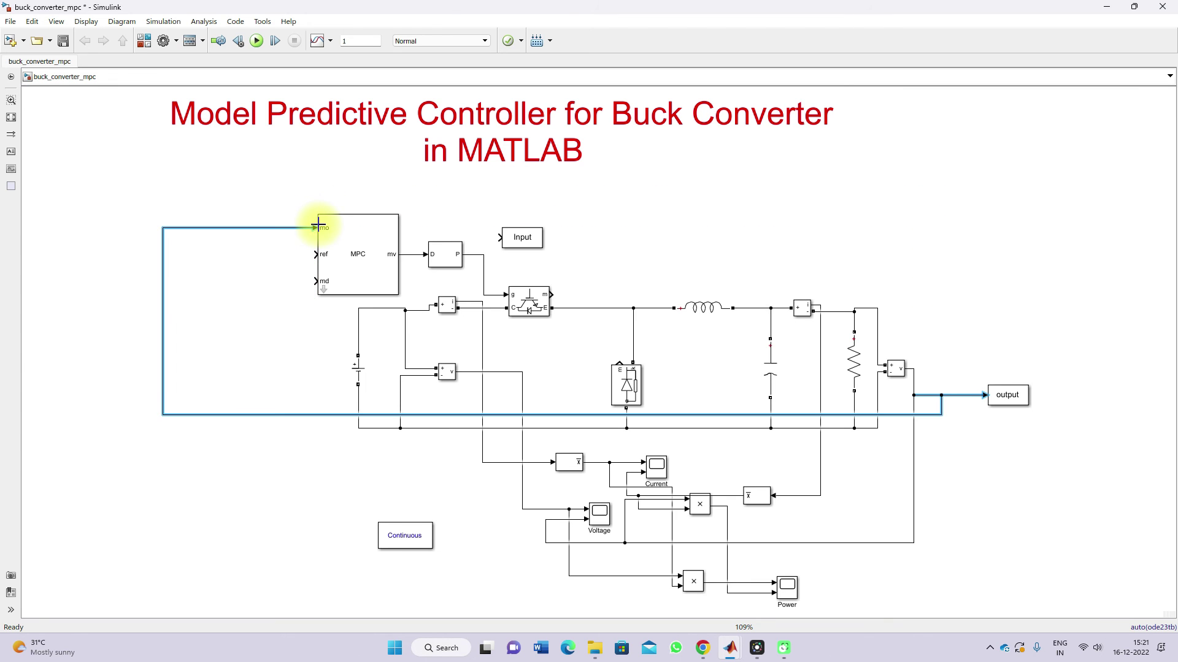
pyautogui.moveTo(336, 414); pyautogui.dragTo(371, 176)
pyautogui.click(241, 350)
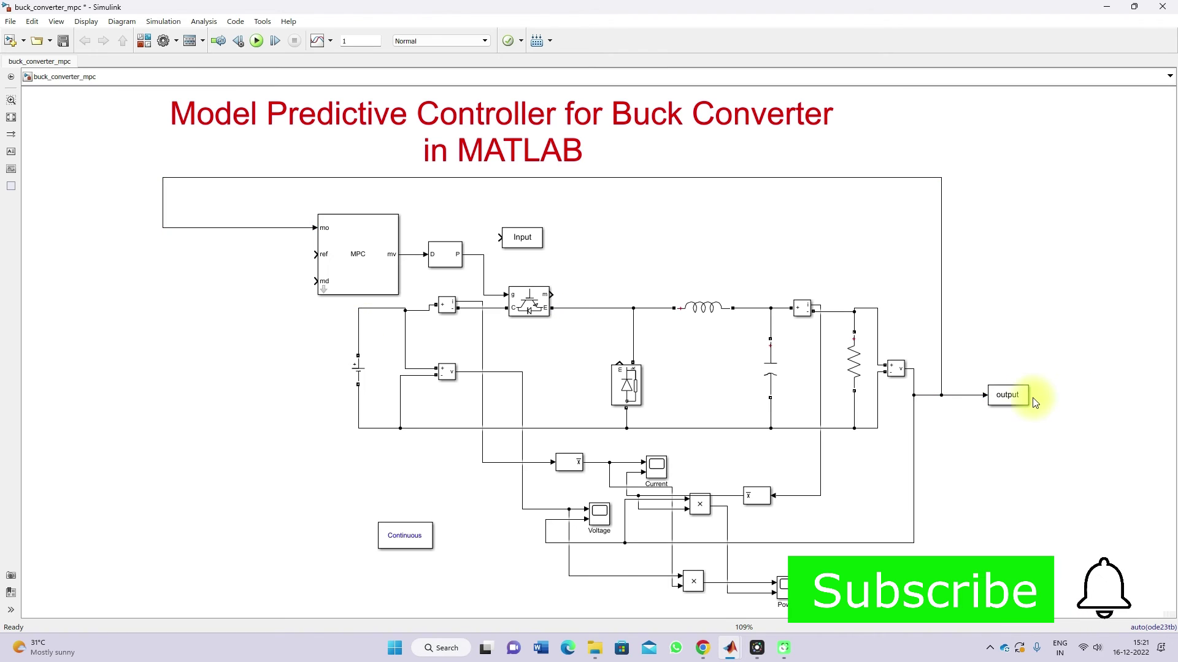
# Step: Delete the output and Input workspace blocks from the converter model
pyautogui.click(1007, 395)
pyautogui.press('Delete')
pyautogui.click(531, 238)
pyautogui.press('Delete')
# Step: Add a Step block and connect it to the MPC Controller's ref input
pyautogui.doubleClick(187, 373)
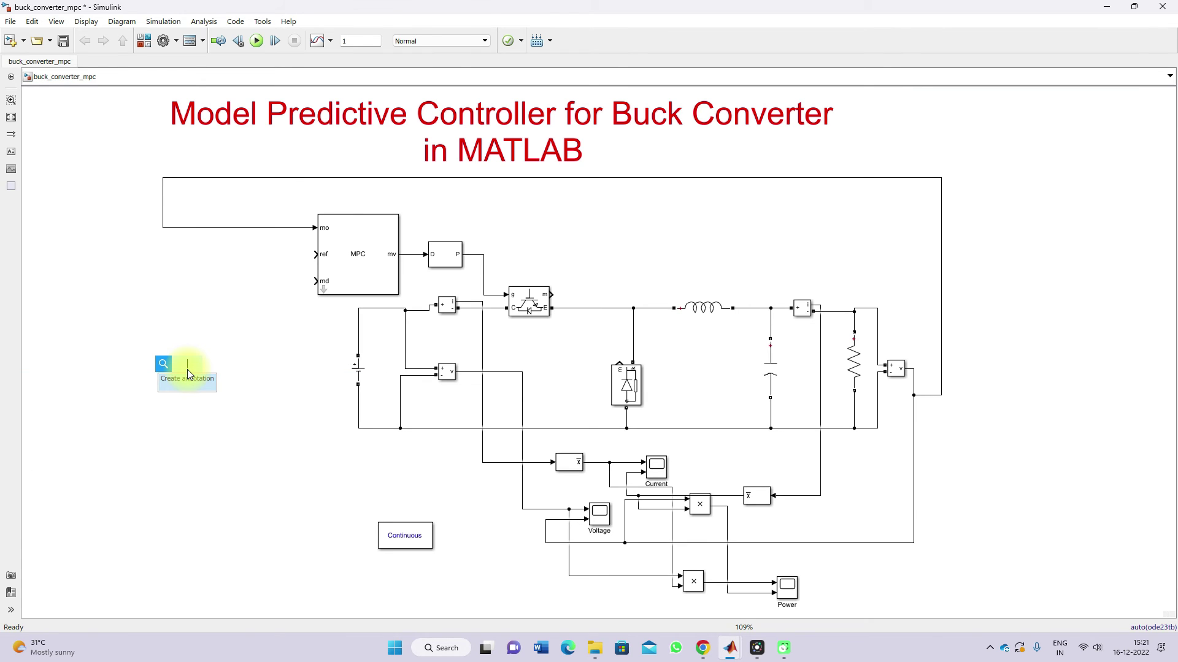
pyautogui.write('step')
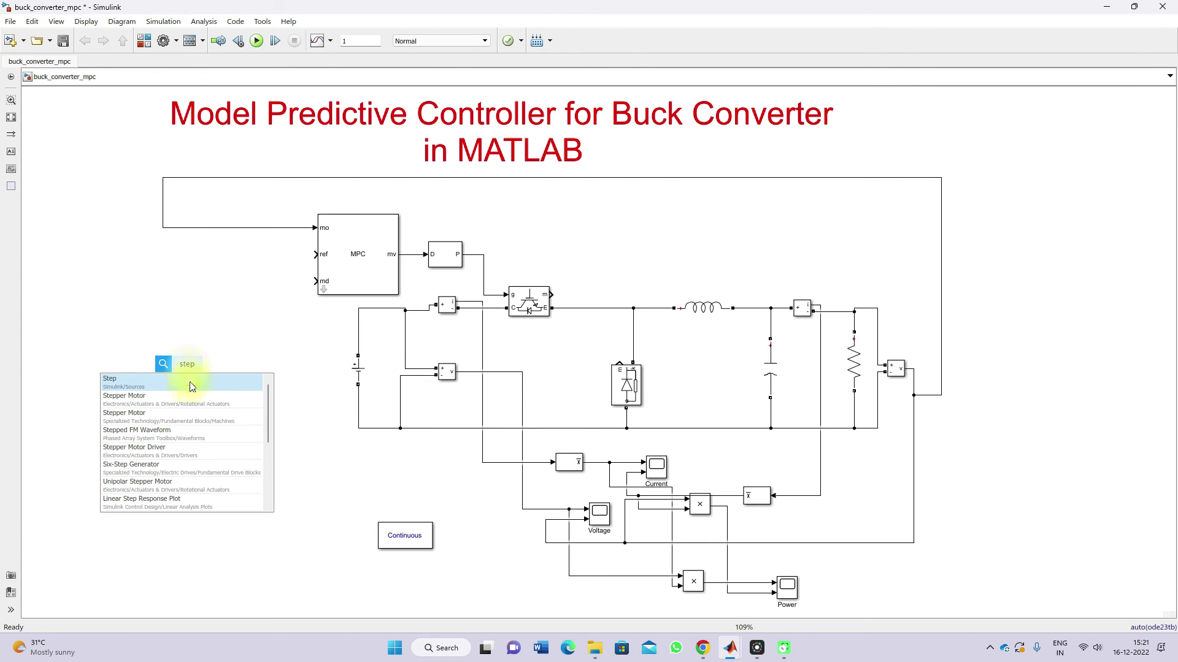
pyautogui.press('Return')
pyautogui.moveTo(189, 378); pyautogui.dragTo(256, 260)
# Step: Add a Constant block with value 0 and connect it to the MPC Controller's md input
pyautogui.doubleClick(249, 340)
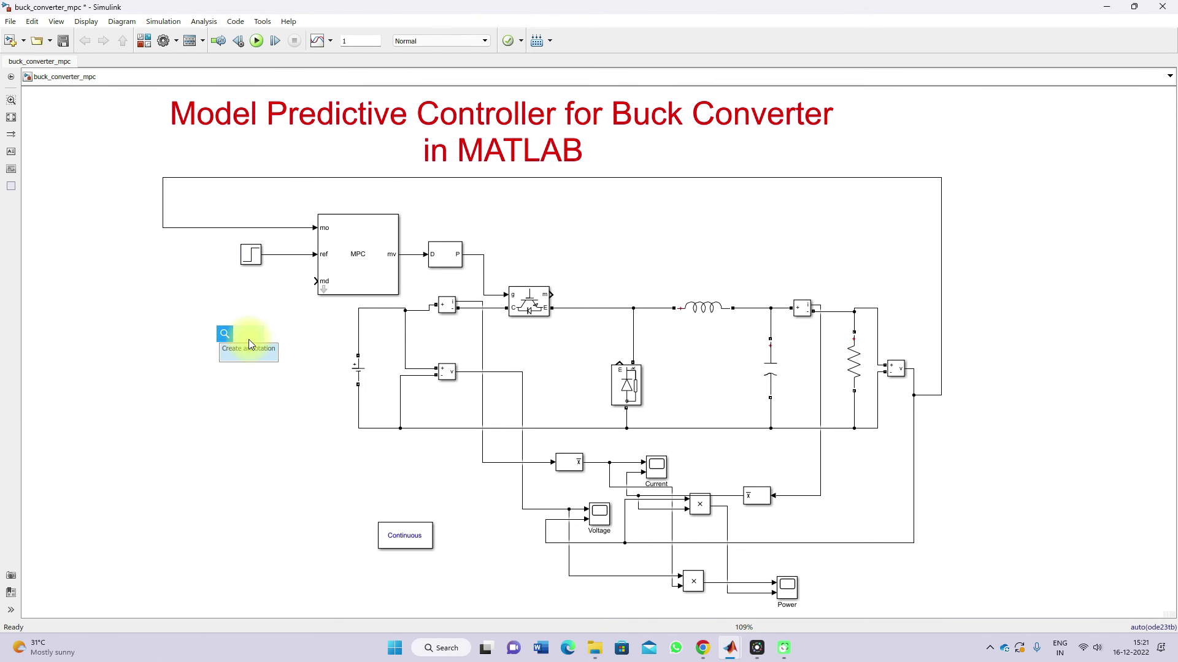
pyautogui.write('con')
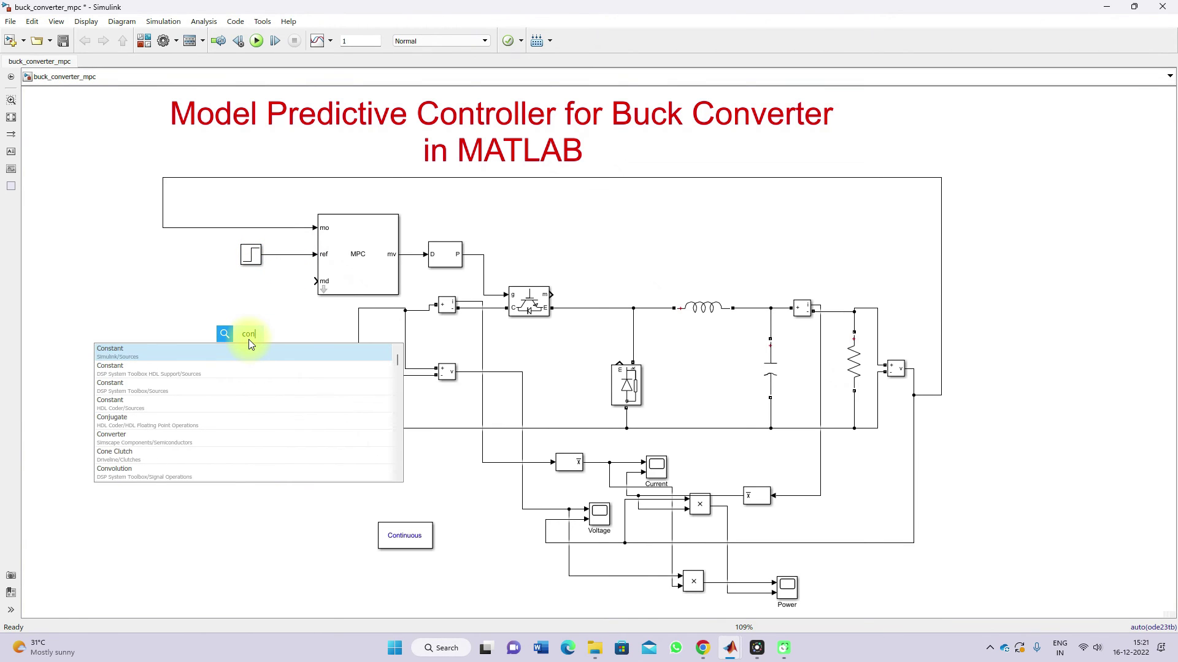
pyautogui.click(197, 348)
pyautogui.moveTo(249, 341); pyautogui.dragTo(258, 286)
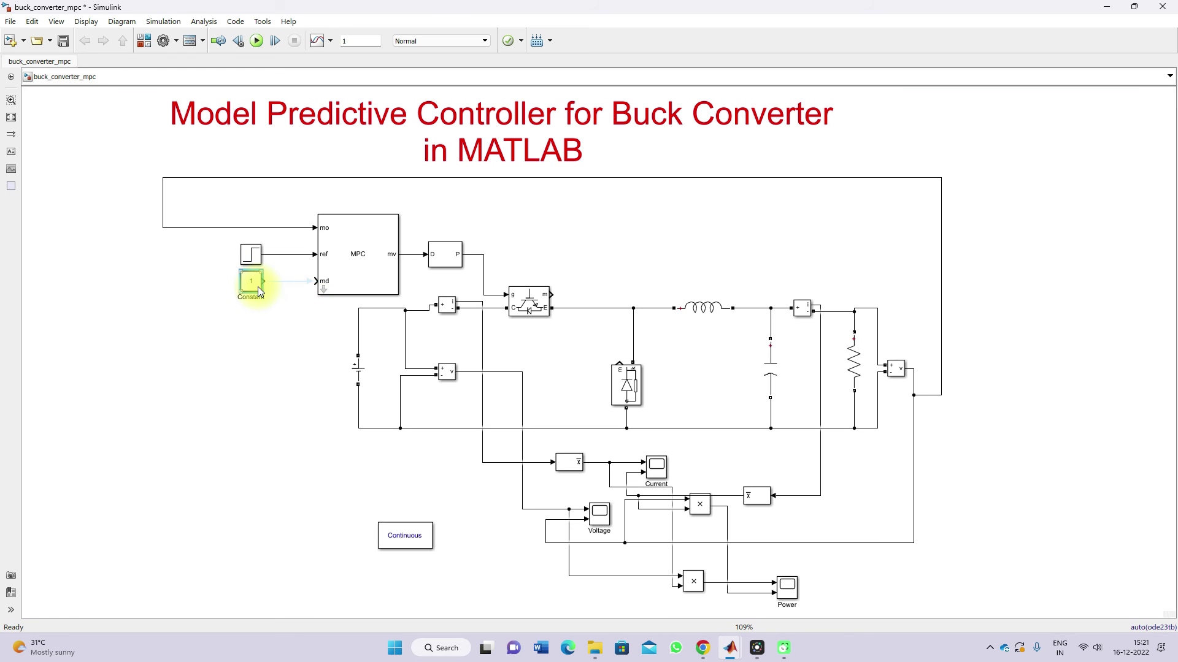
pyautogui.doubleClick(250, 282)
pyautogui.write('0')
pyautogui.press('Return')
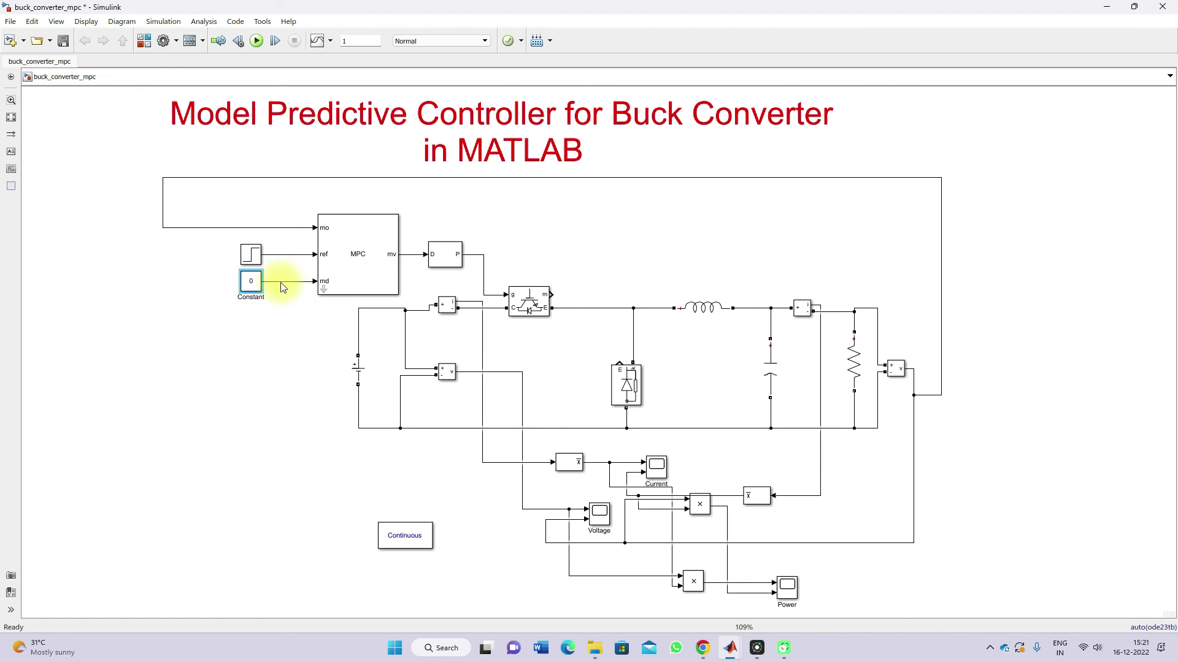
# Step: Set both the initial value and the final value of the Step reference block to 50
pyautogui.doubleClick(251, 253)
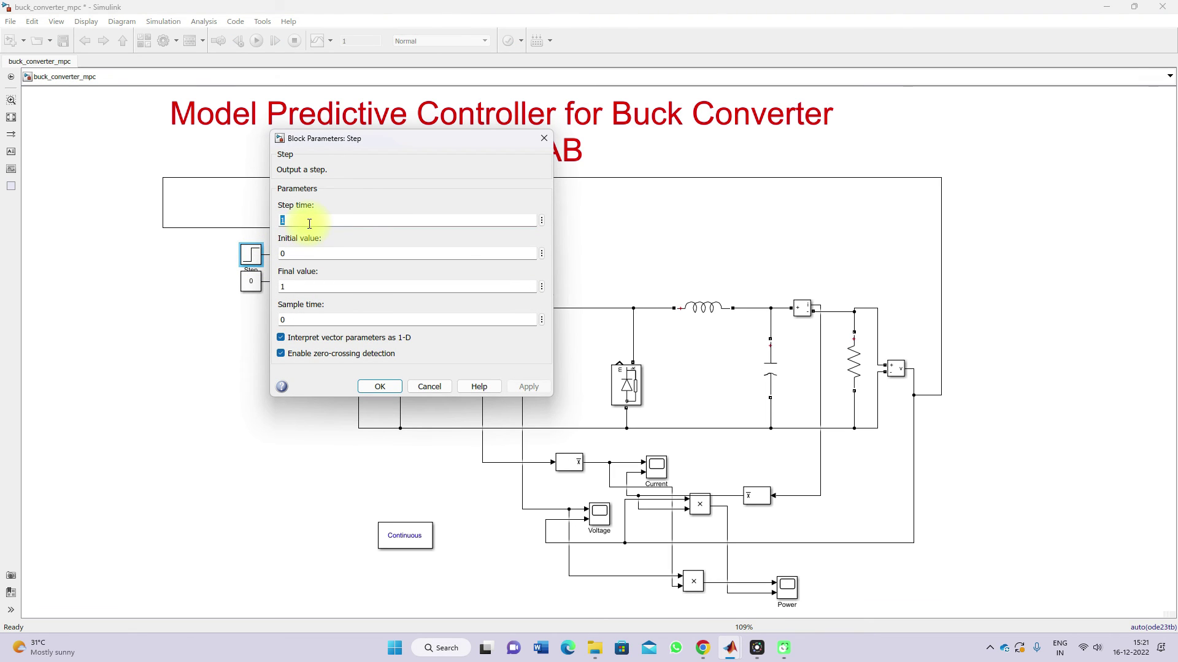
pyautogui.doubleClick(300, 254)
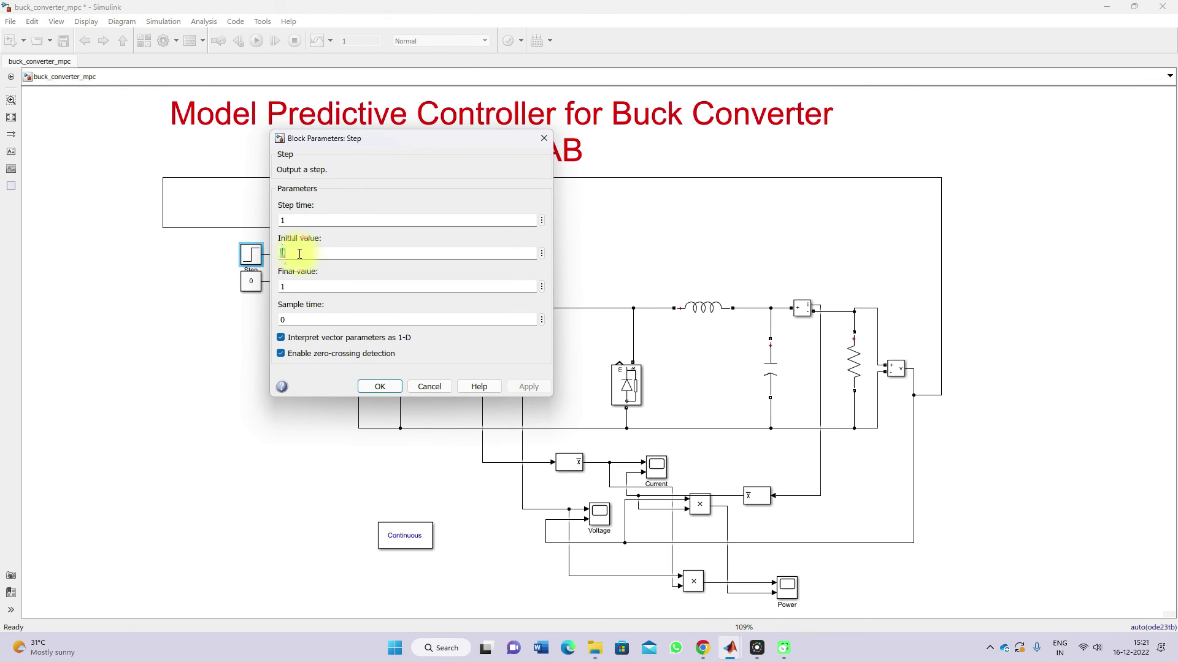
pyautogui.write('50')
pyautogui.doubleClick(297, 284)
pyautogui.write('60')
pyautogui.press('Return')
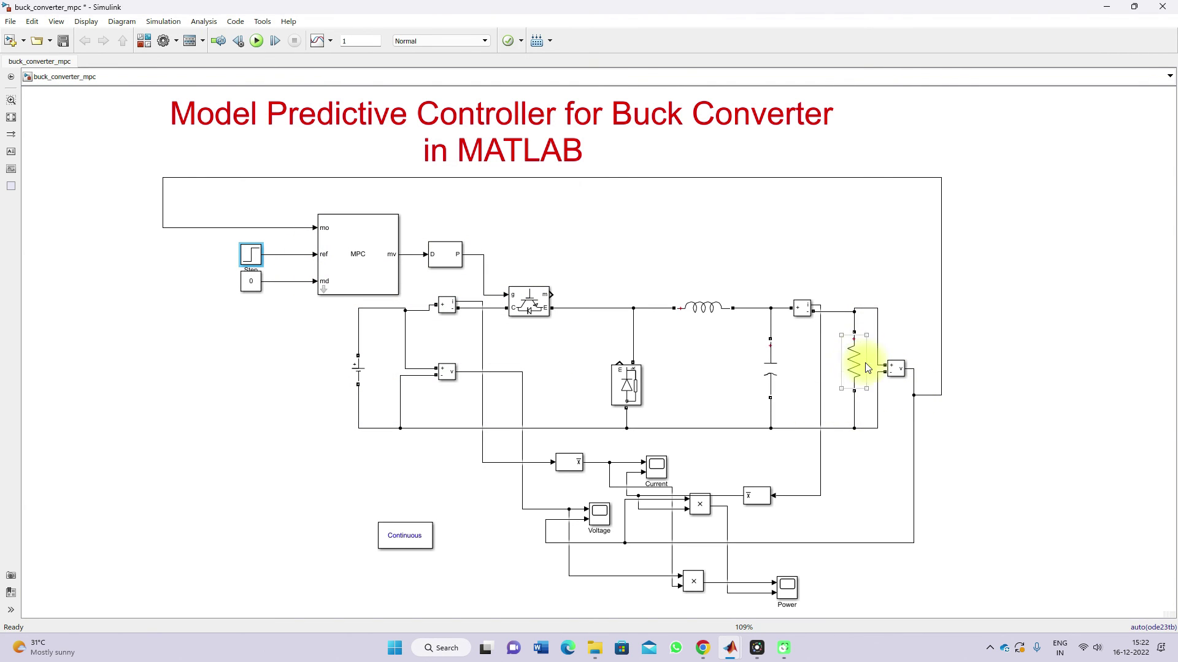
# Step: Run the simulation, examine the input and output voltage traces in the Voltage scope, and stop the run
pyautogui.click(311, 191)
pyautogui.click(277, 91)
pyautogui.click(261, 41)
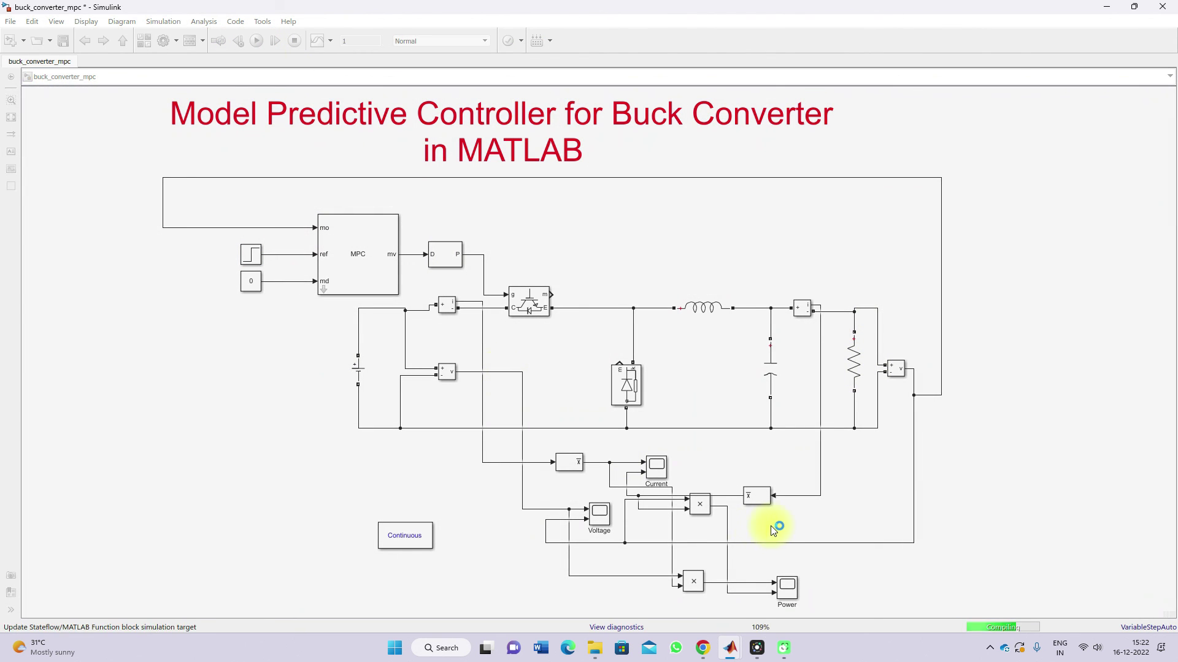
pyautogui.doubleClick(601, 515)
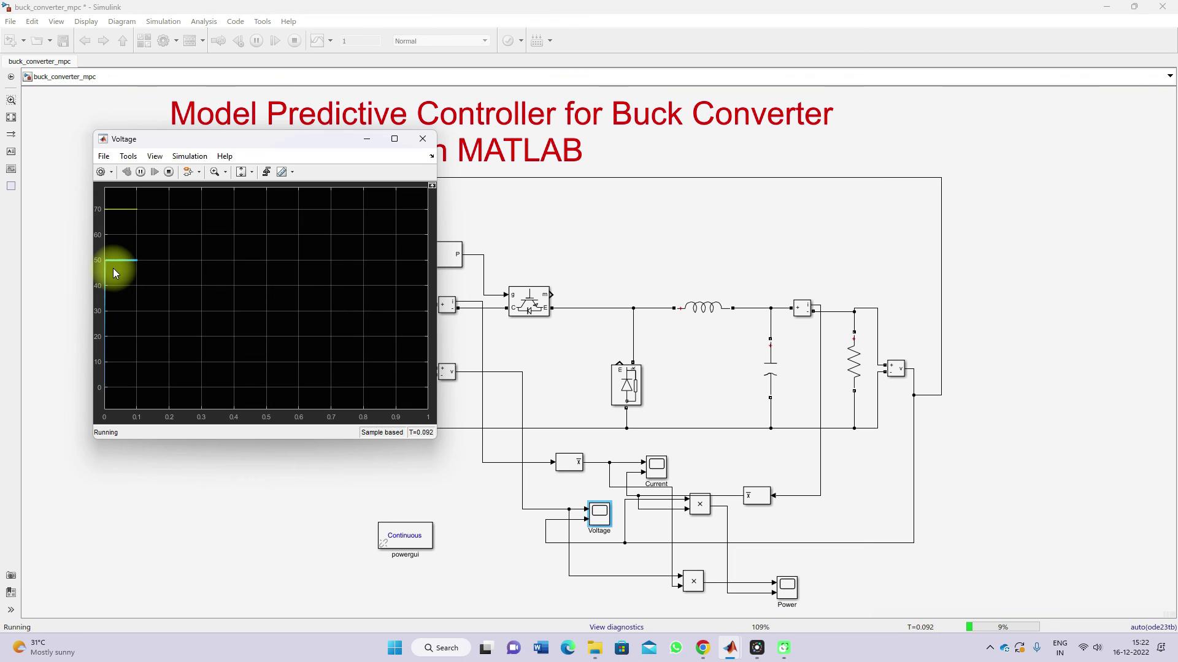
pyautogui.press('F11')
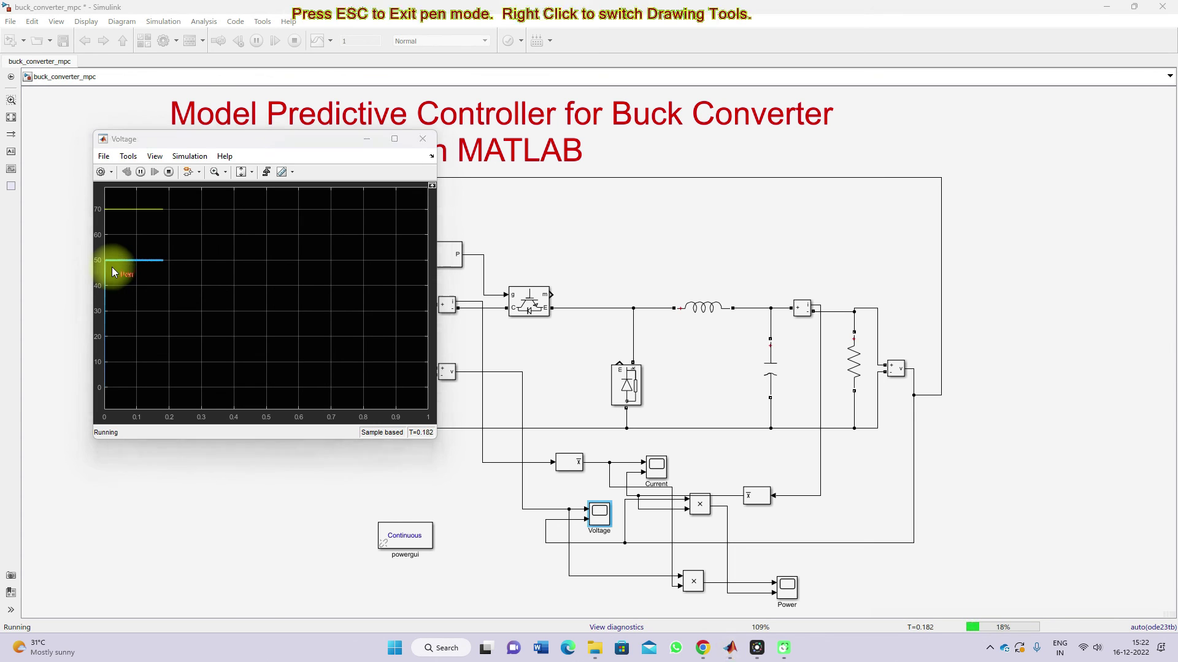
pyautogui.moveTo(120, 207); pyautogui.dragTo(146, 200)
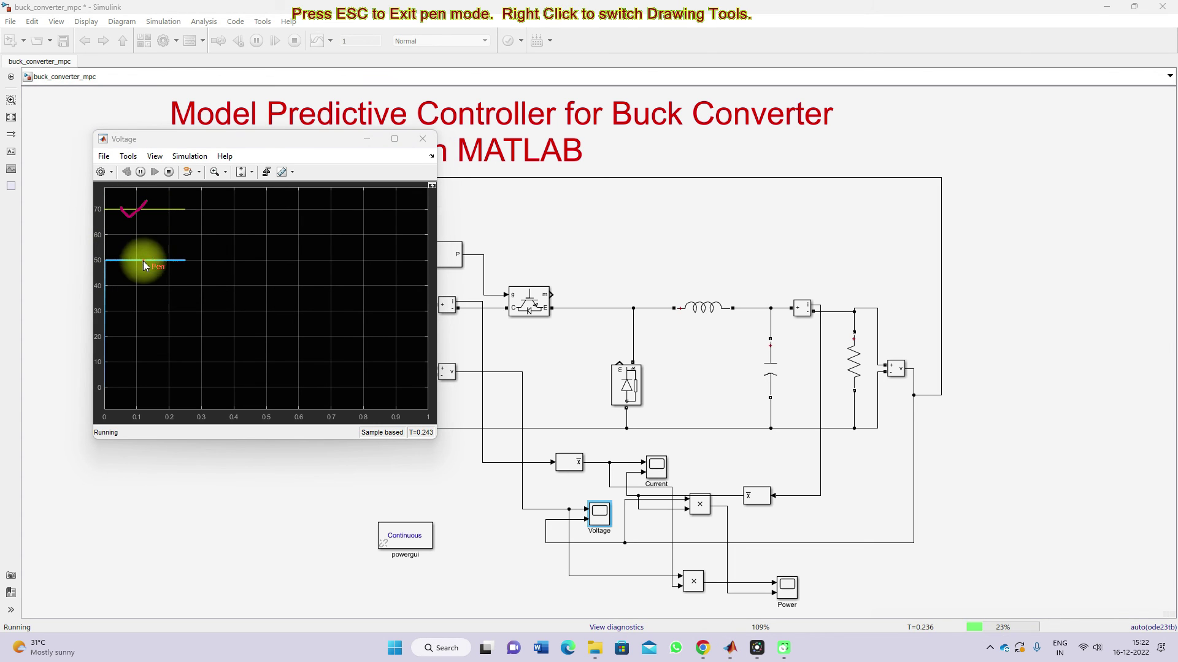
pyautogui.moveTo(206, 274)
pyautogui.mouseDown()
pyautogui.moveTo(115, 268)
pyautogui.moveTo(79, 247)
pyautogui.moveTo(163, 239)
pyautogui.moveTo(193, 268)
pyautogui.mouseUp()
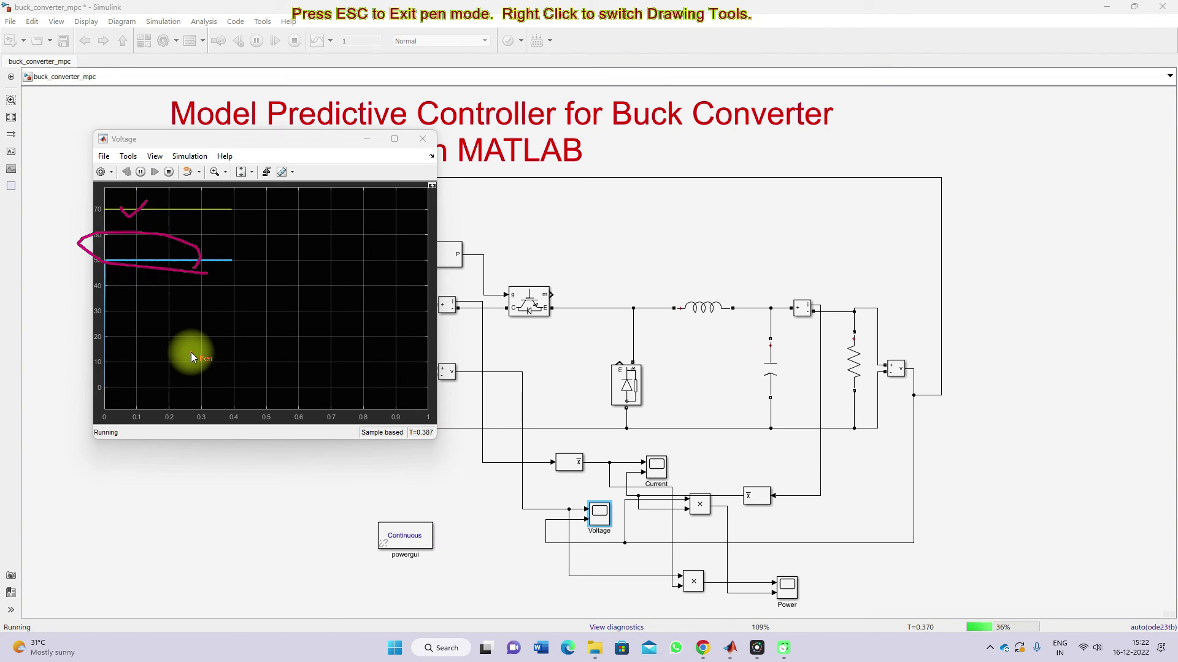
pyautogui.press('Escape')
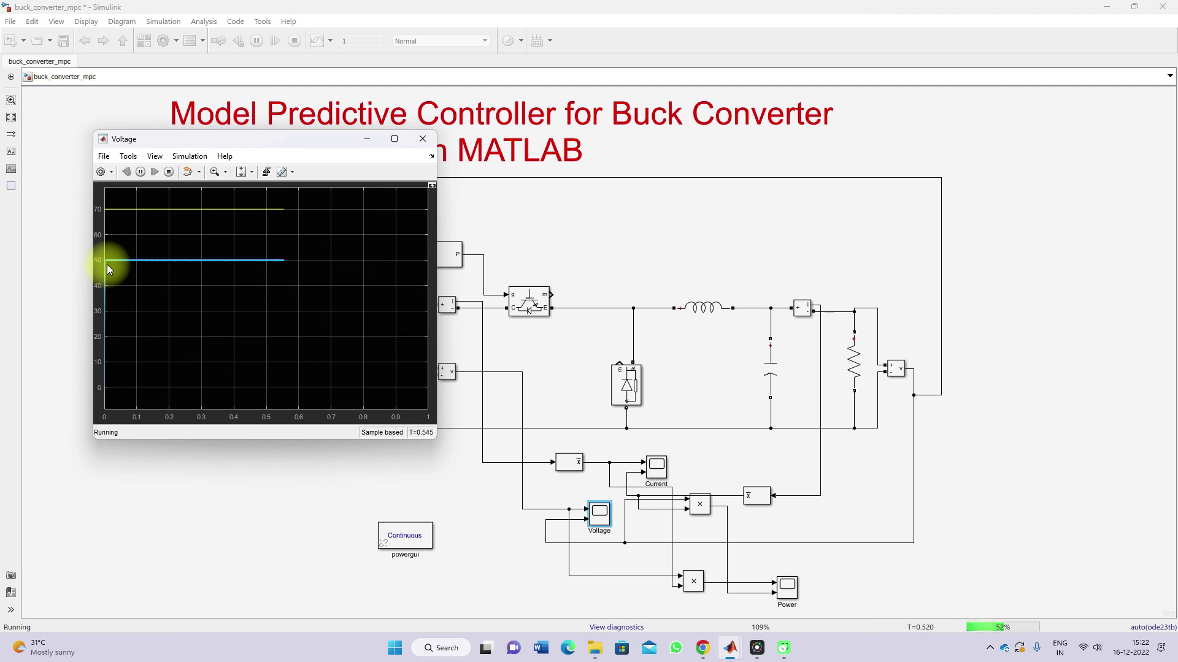
pyautogui.click(169, 173)
pyautogui.click(331, 496)
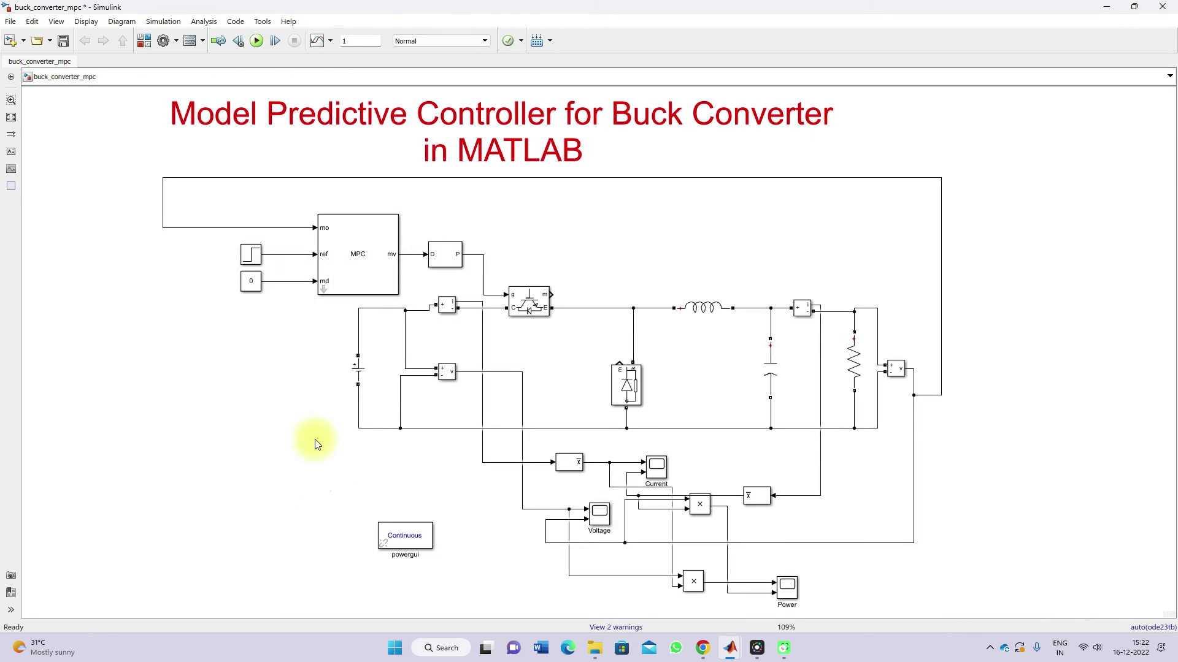
# Step: Set the Step reference block's step time to 0.5 and its final value to 40, keeping the initial value at 50
pyautogui.doubleClick(256, 263)
pyautogui.doubleClick(297, 222)
pyautogui.write('0.5')
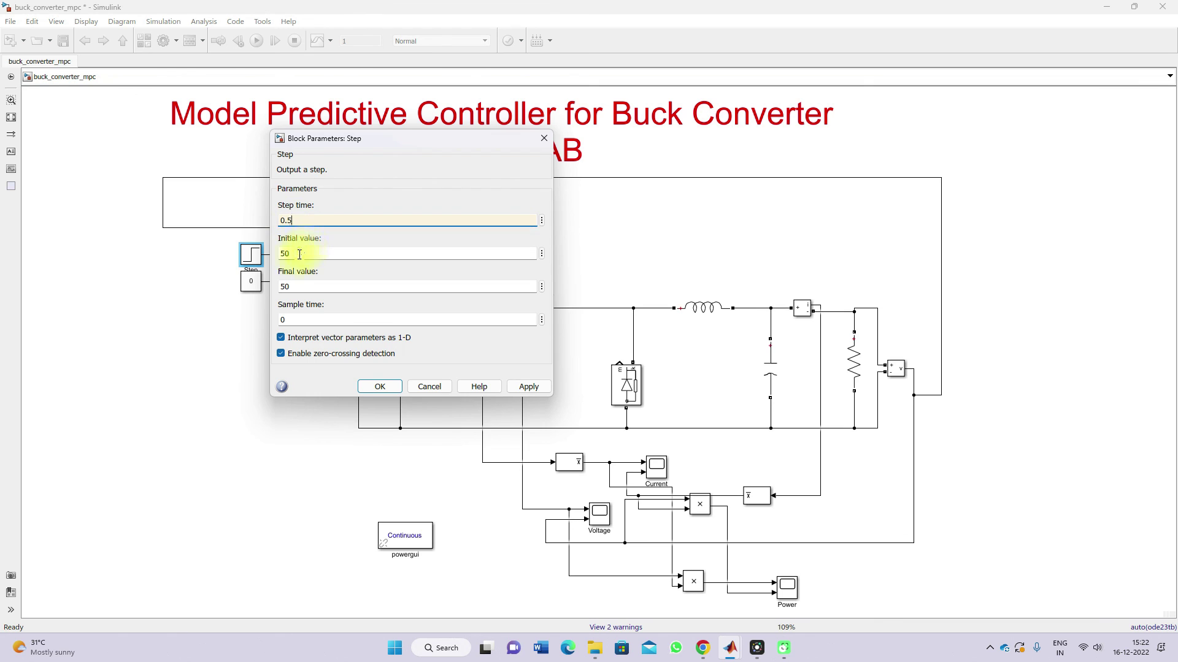
pyautogui.doubleClick(299, 255)
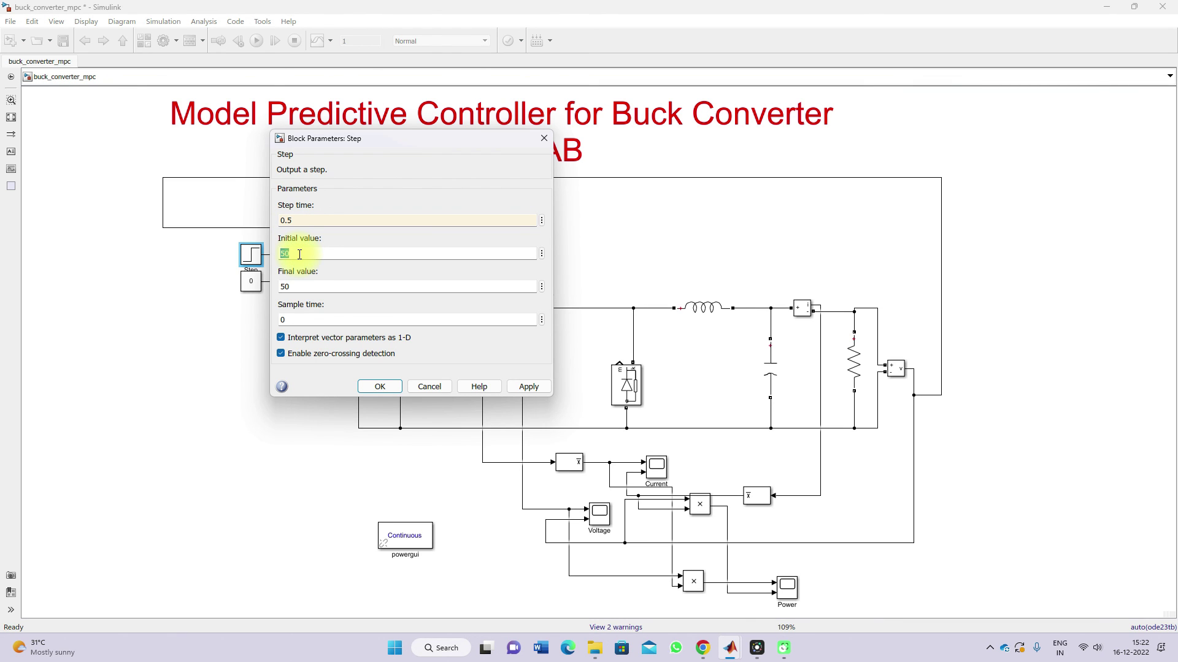
pyautogui.doubleClick(306, 286)
pyautogui.write('40')
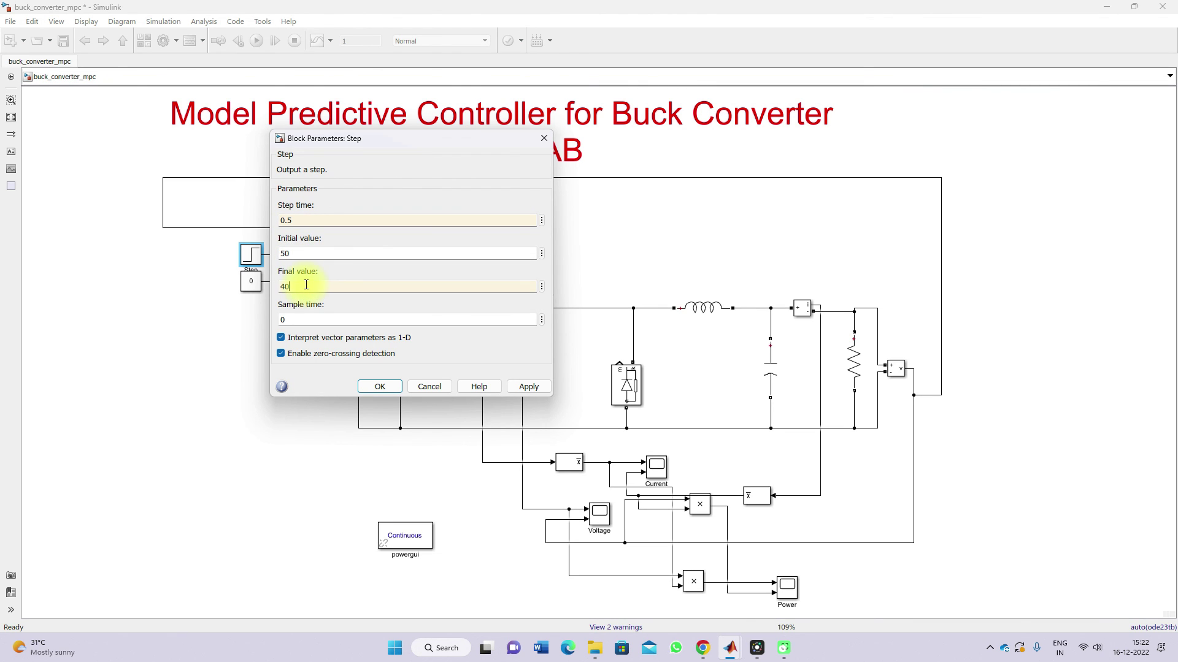
pyautogui.click(379, 386)
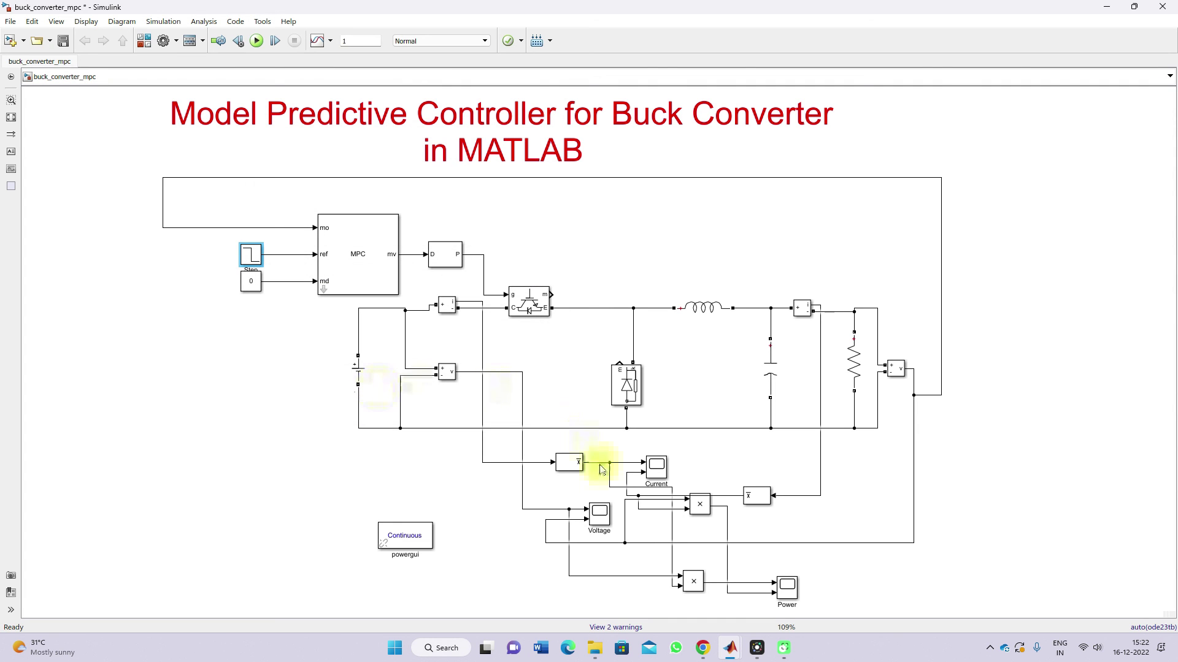
# Step: Rerun the simulation and examine in the Voltage scope how the output voltage follows the reference step at 0.5 s
pyautogui.doubleClick(598, 515)
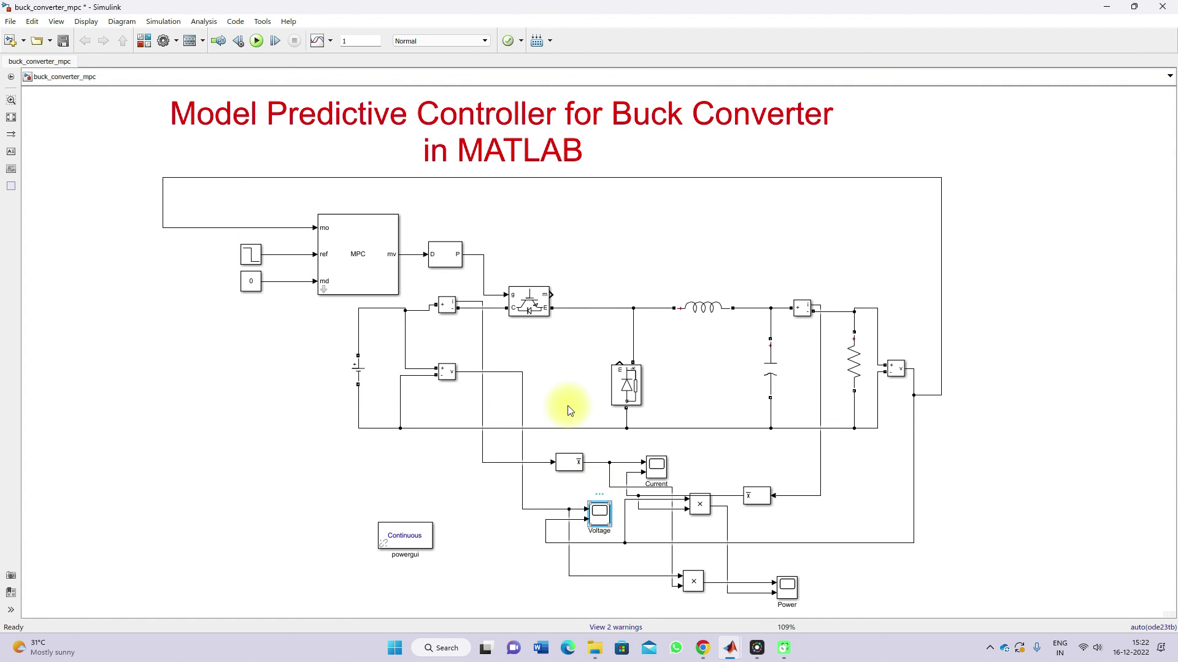
pyautogui.hotkey('ctrl', 't')
pyautogui.click(141, 175)
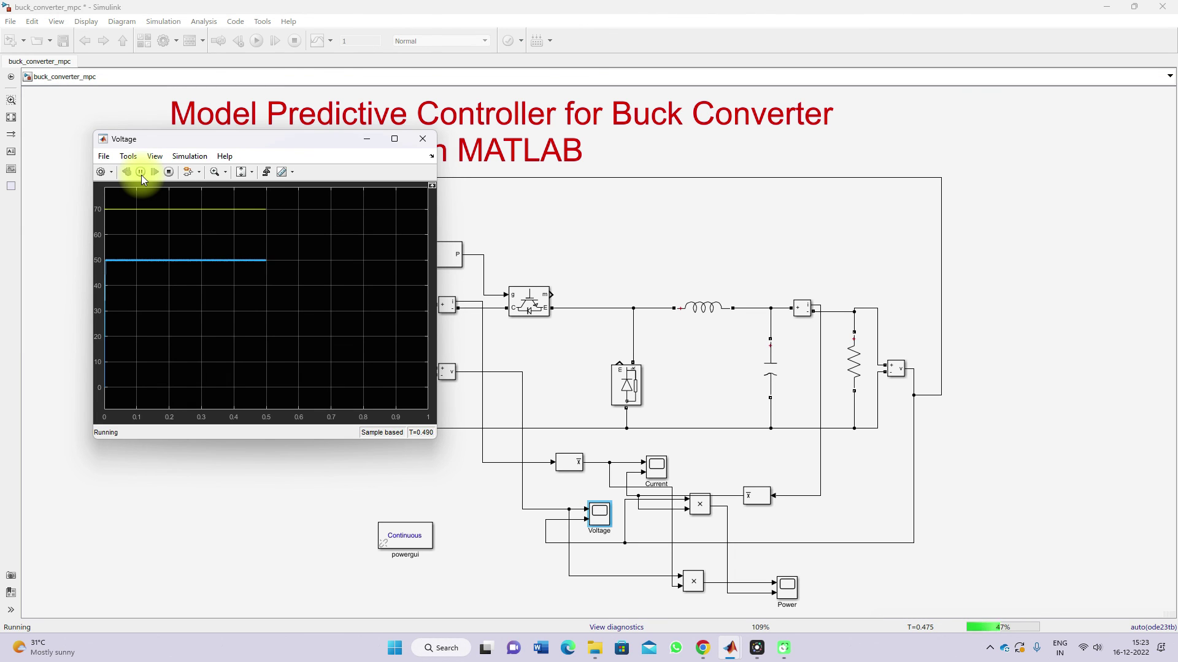
pyautogui.press('F9')
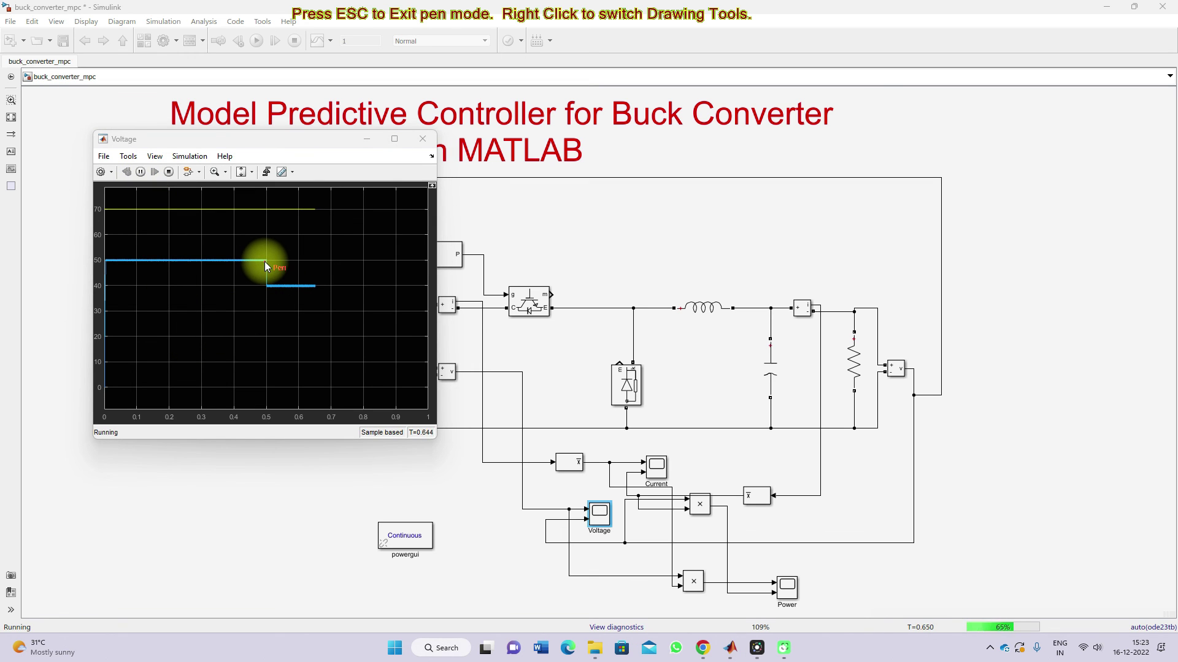
pyautogui.moveTo(299, 290)
pyautogui.mouseDown()
pyautogui.moveTo(301, 314)
pyautogui.moveTo(307, 295)
pyautogui.moveTo(311, 305)
pyautogui.mouseUp()
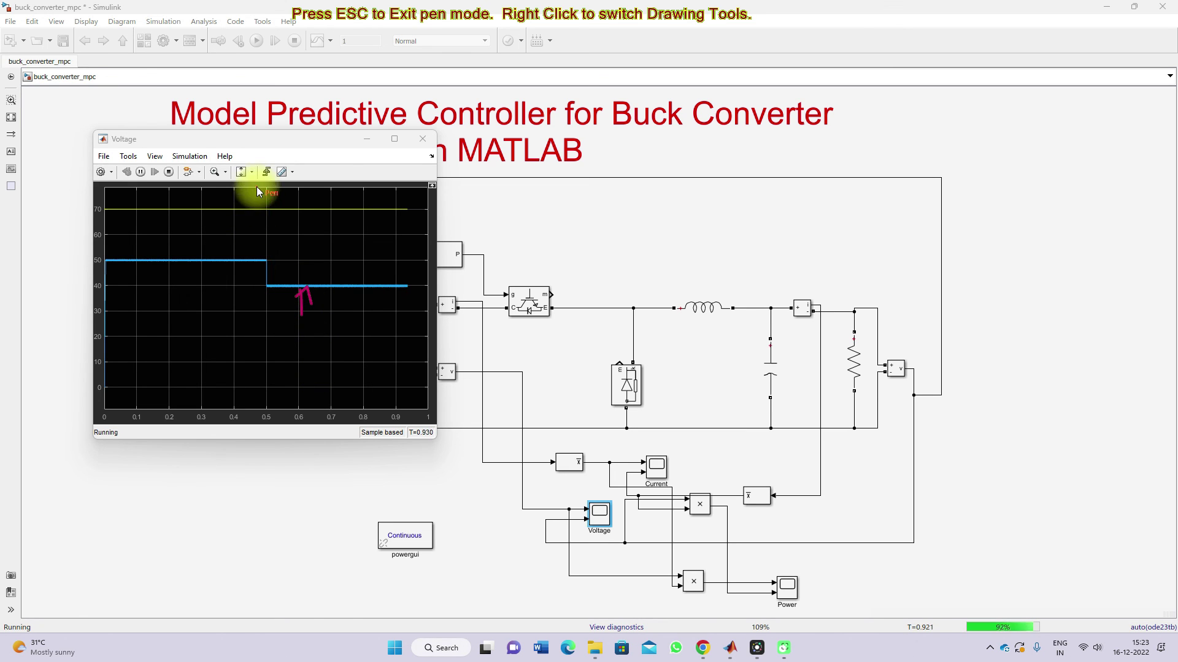
pyautogui.press('Escape')
pyautogui.moveTo(263, 146); pyautogui.dragTo(539, 142)
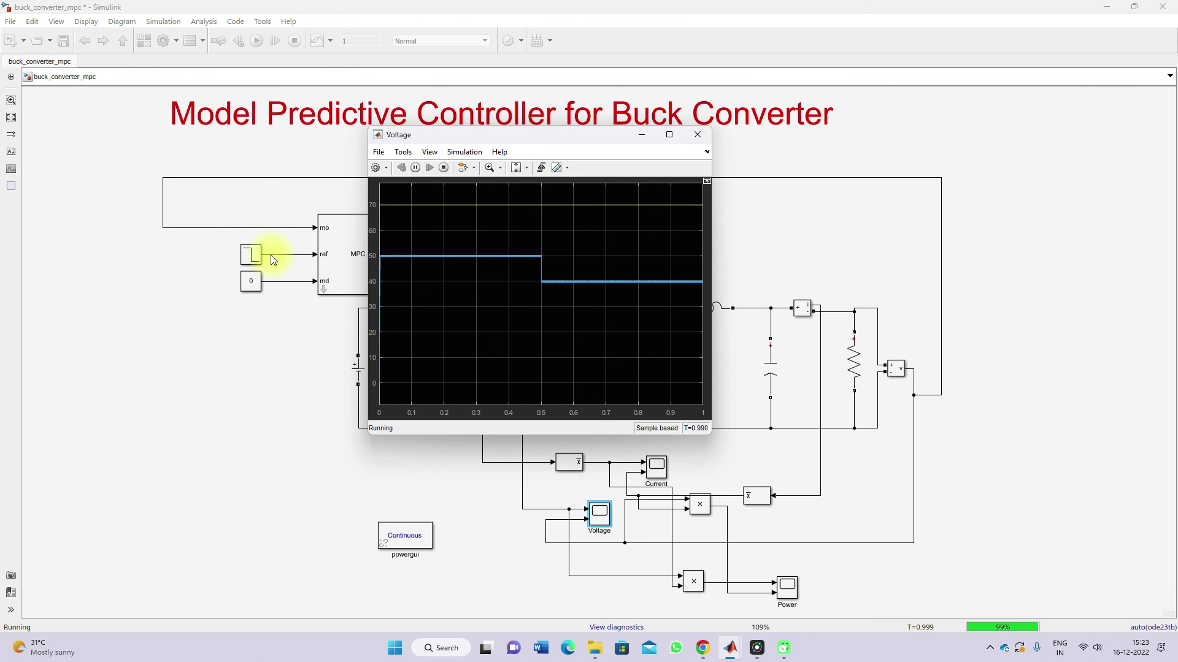